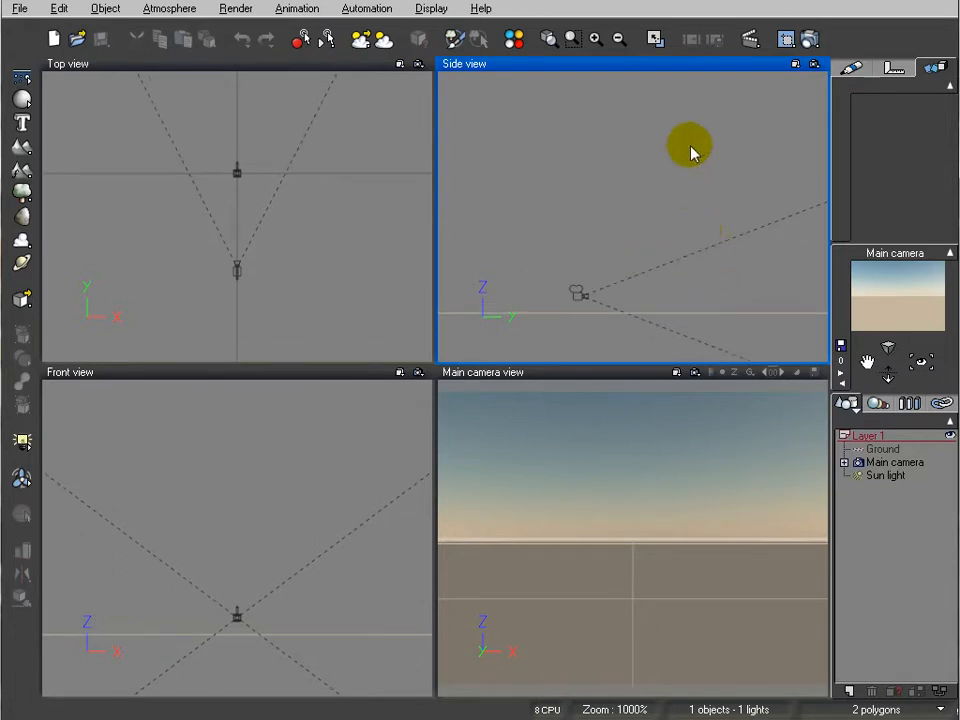
- Add a terrain to the scene and move it farther away in front of the main camera
left_click(25, 152)
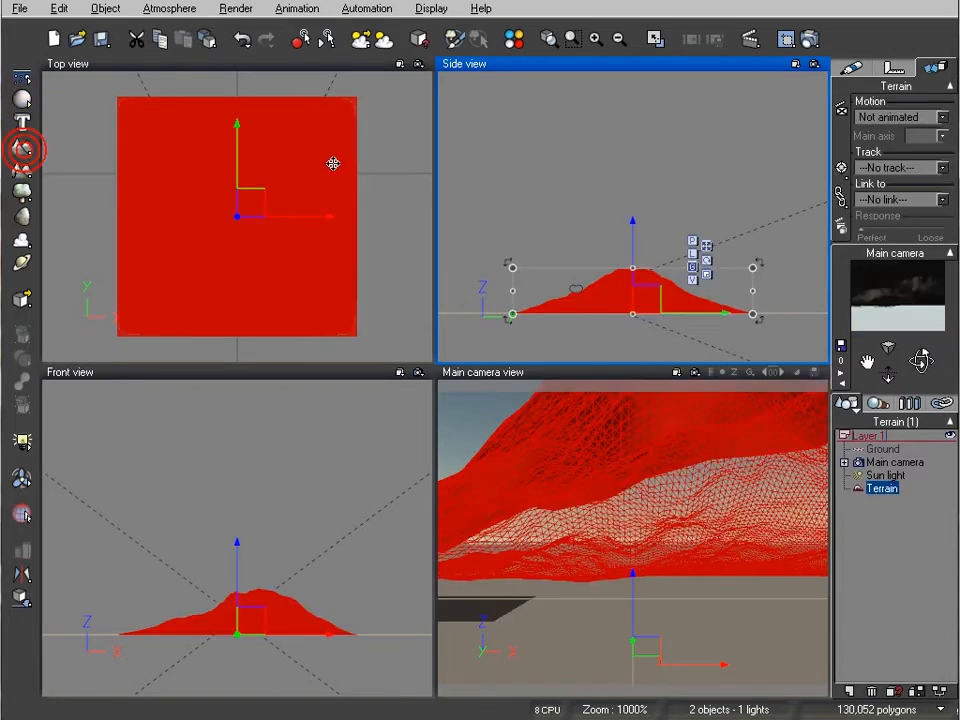
left_click(332, 152)
left_click_drag(270, 214, 272, 126)
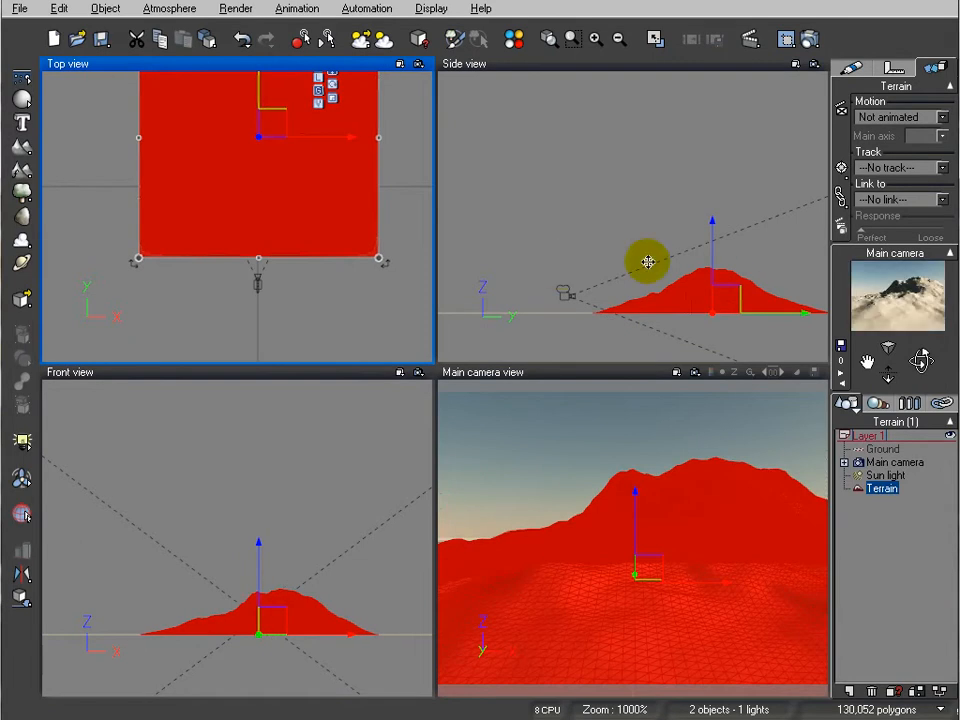
- Show the animation timeline and dismiss the Animation Setup Wizard
left_click(750, 38)
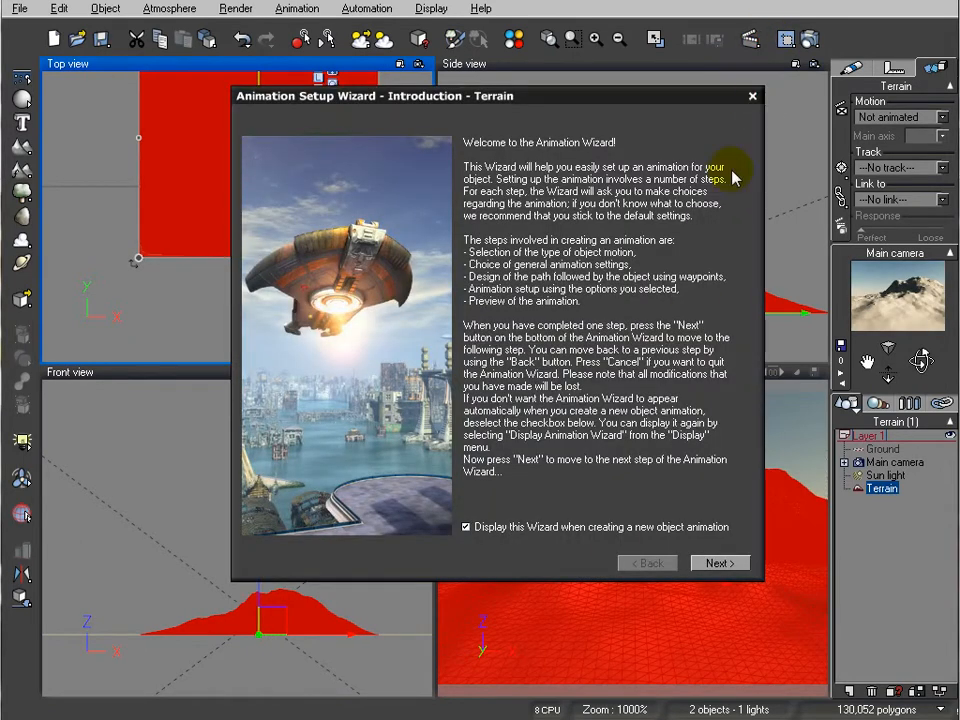
left_click(751, 96)
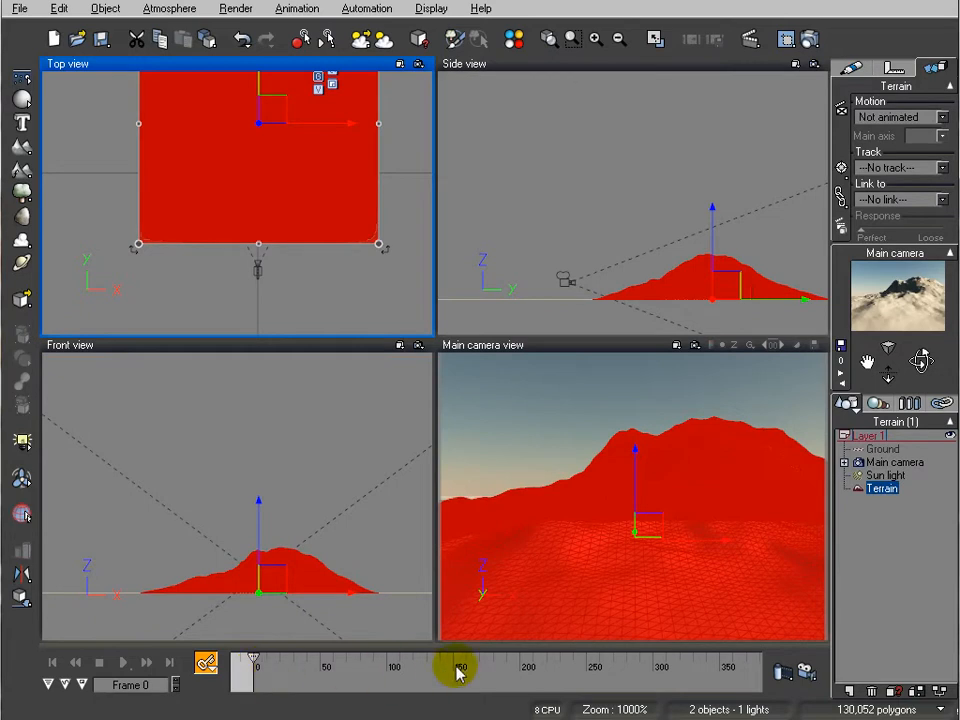
- Move the main camera back and higher, and tilt it down to look onto the mountain
left_click(882, 462)
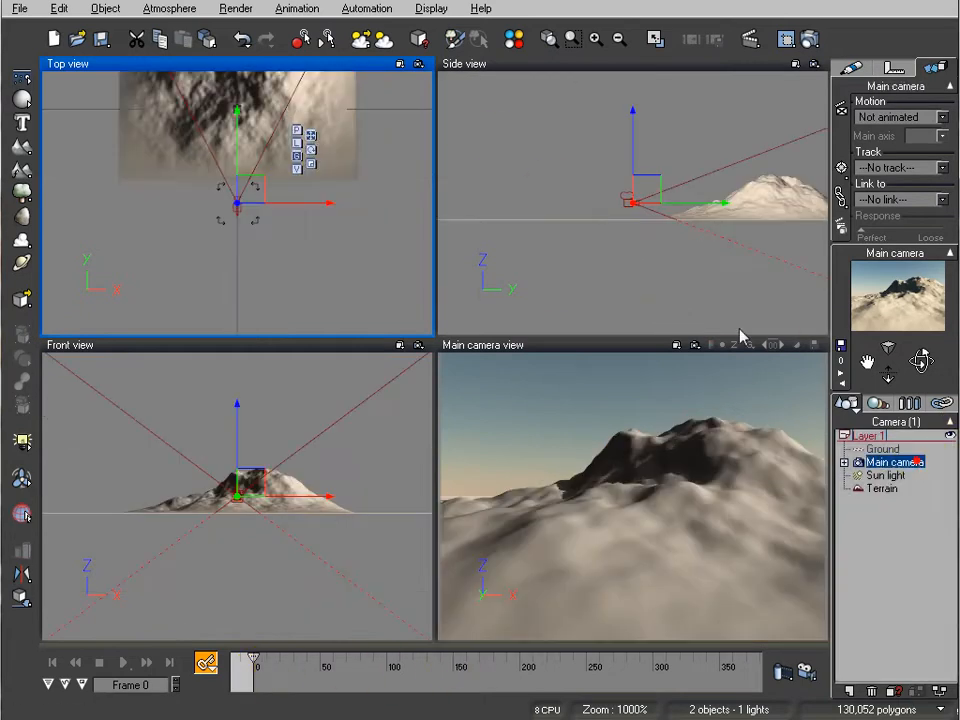
left_click_drag(625, 208, 588, 186)
left_click_drag(929, 355, 933, 385)
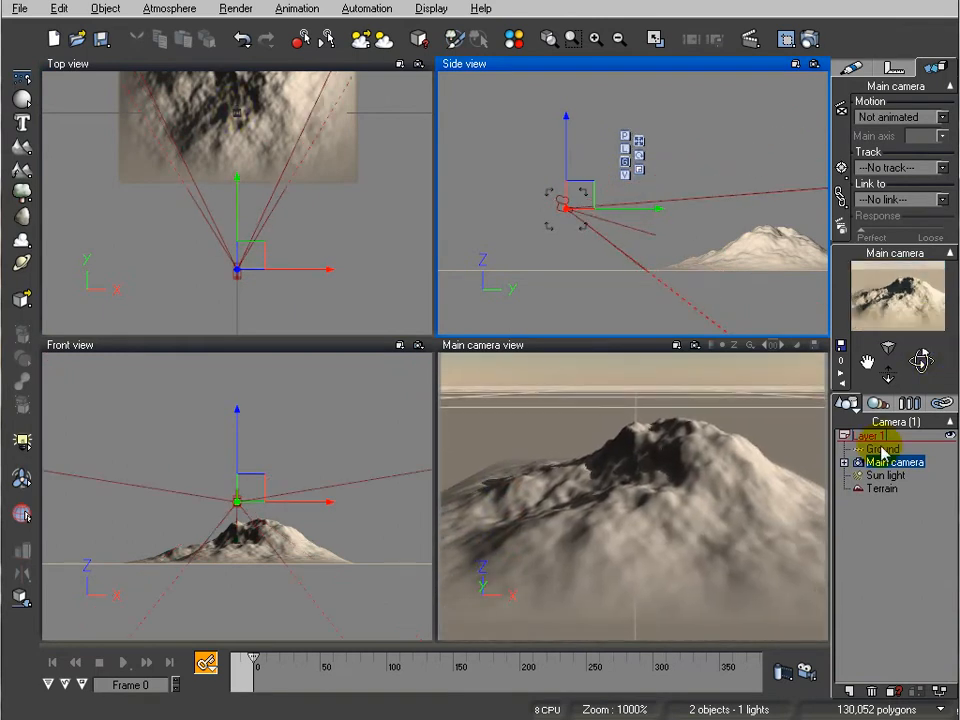
- Add a keyframe to all properties of the terrain at frame 0
left_click(208, 665)
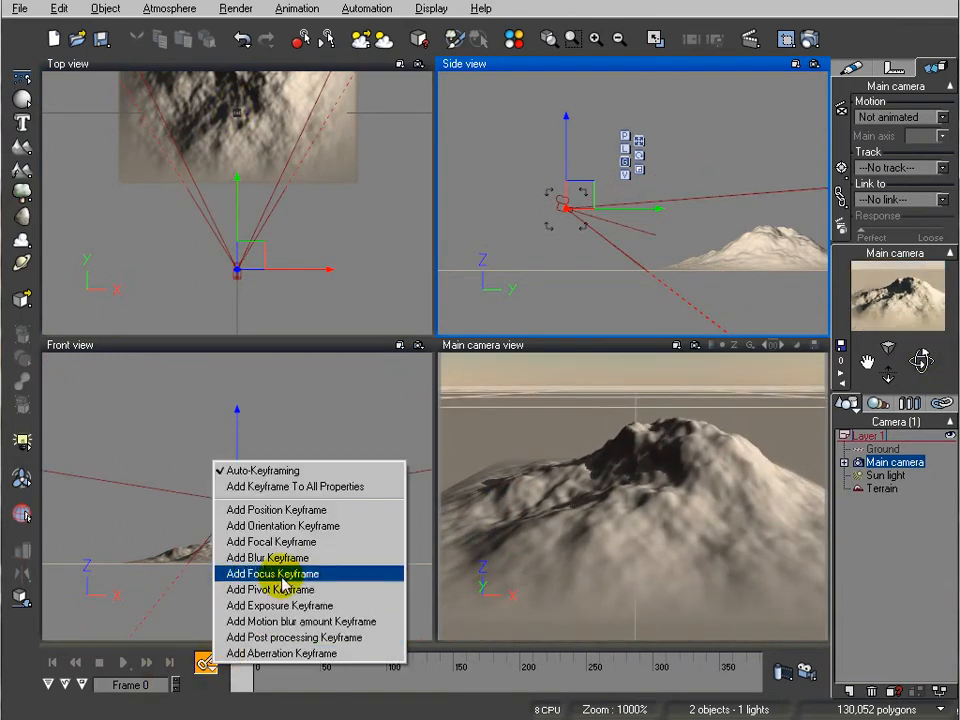
left_click(893, 512)
left_click(890, 490)
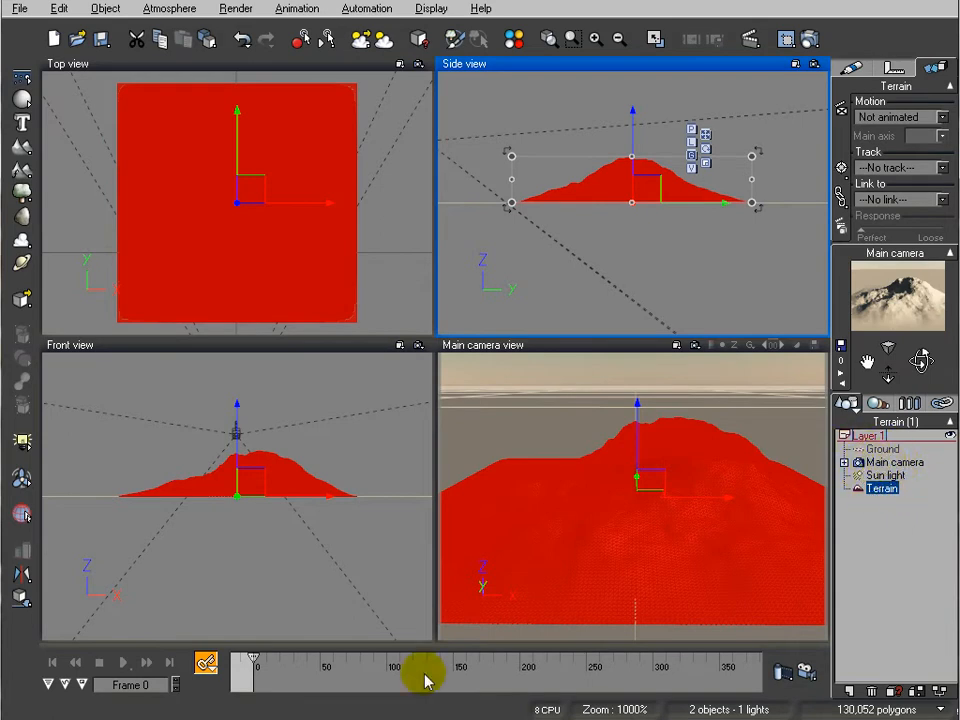
left_click(206, 663)
left_click(317, 696)
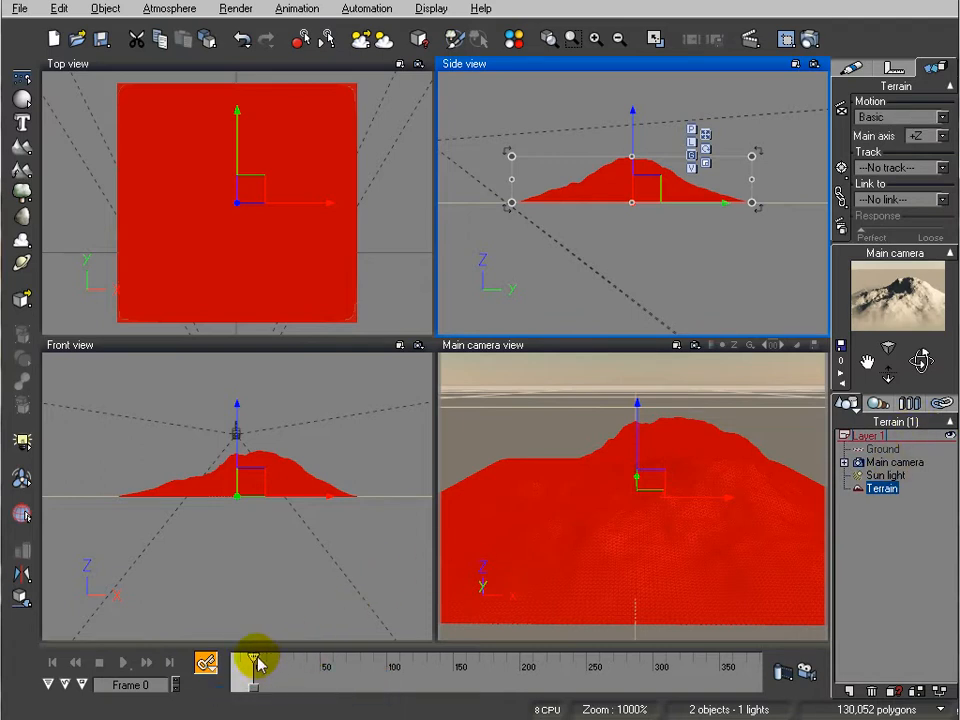
- Show the timeline in time units instead of frames and set the current time to 00:00:02.05
right_click(175, 652)
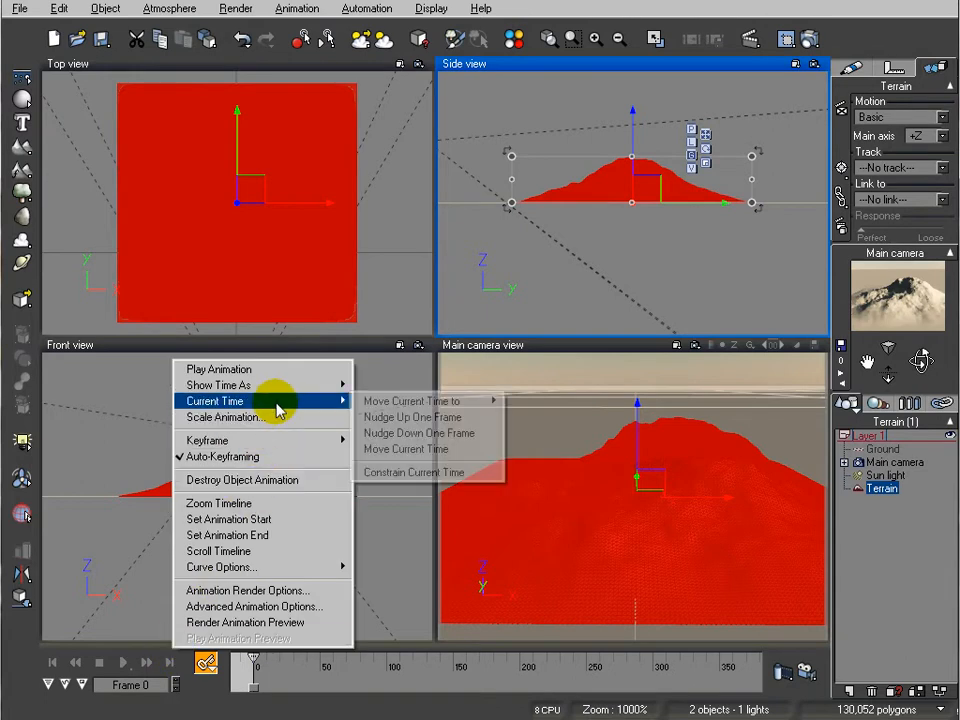
mouse_move(340, 385)
left_click(388, 386)
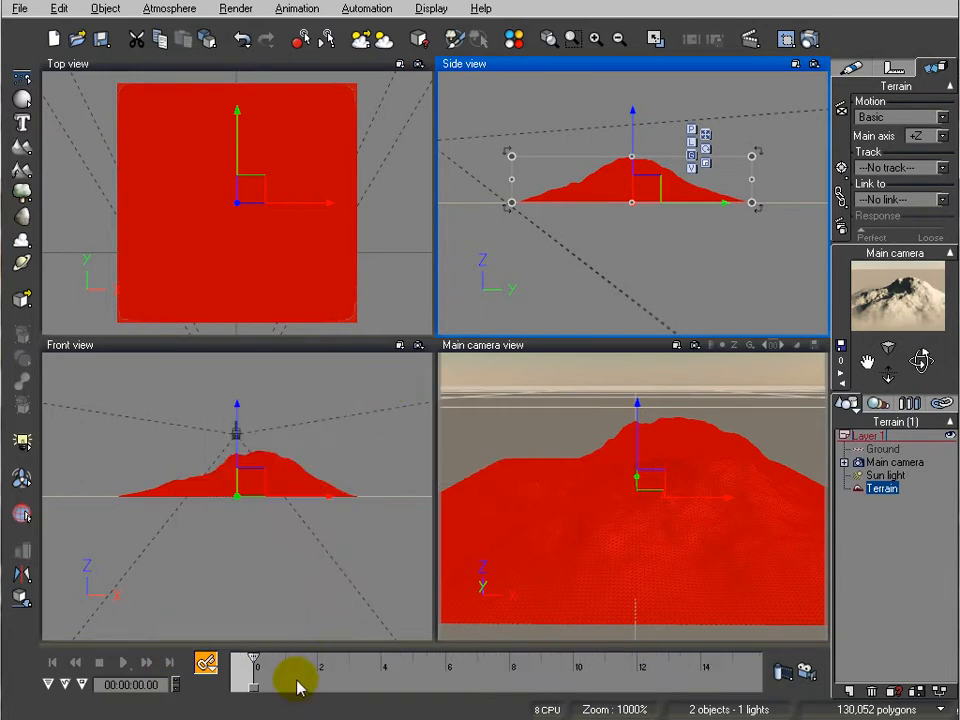
left_click_drag(250, 665, 316, 661)
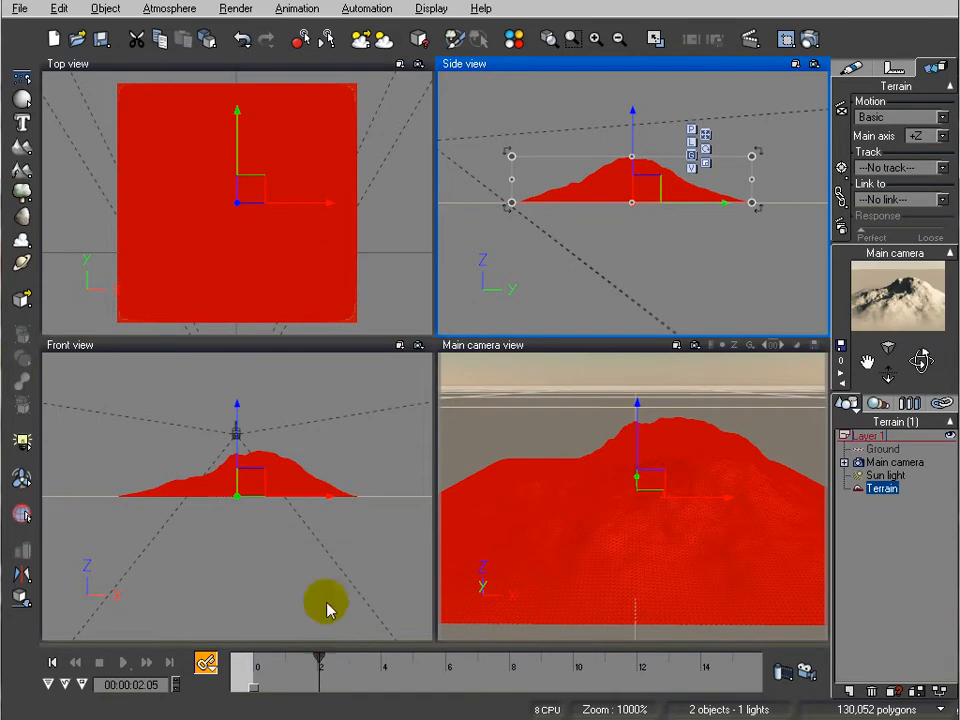
left_click(206, 663)
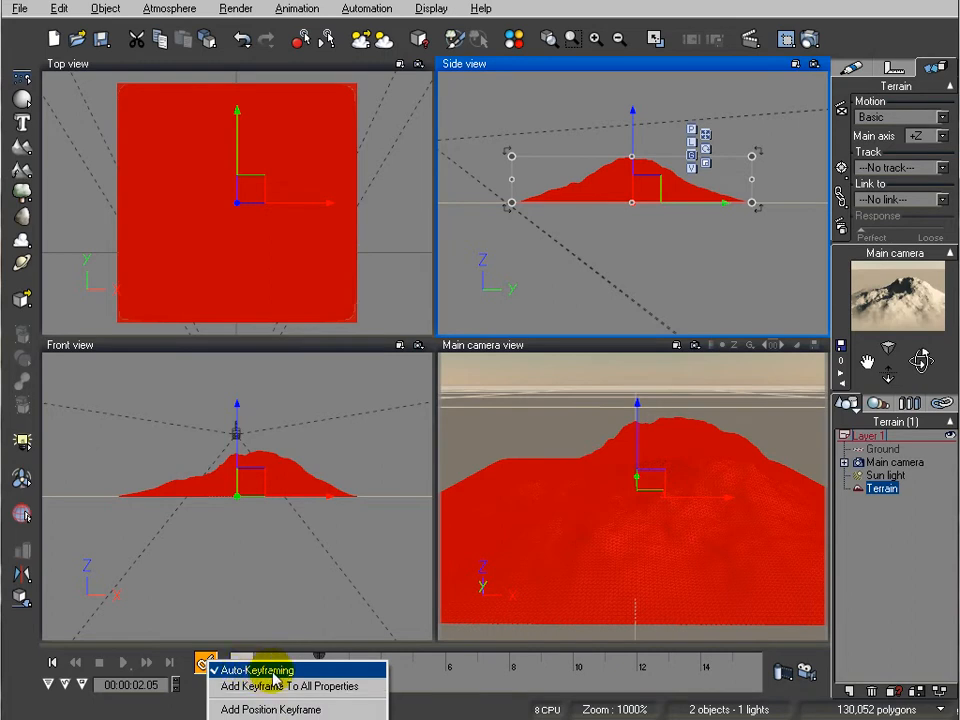
- Open the terrain in the Terrain Editor and reshape several areas of its slopes with the Raise brush
right_click(323, 252)
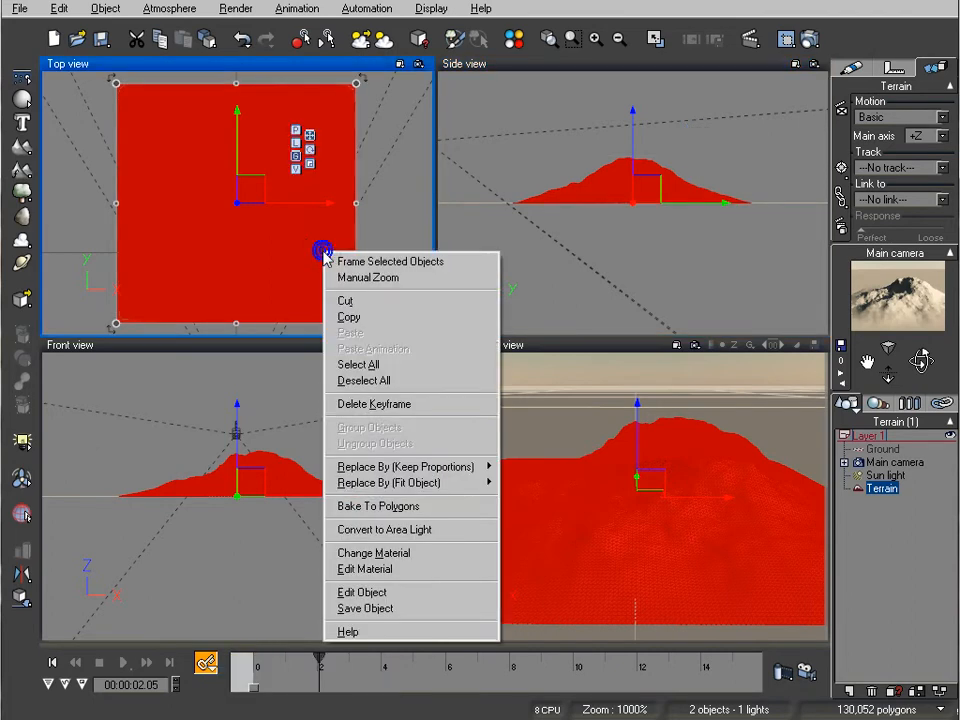
left_click(414, 594)
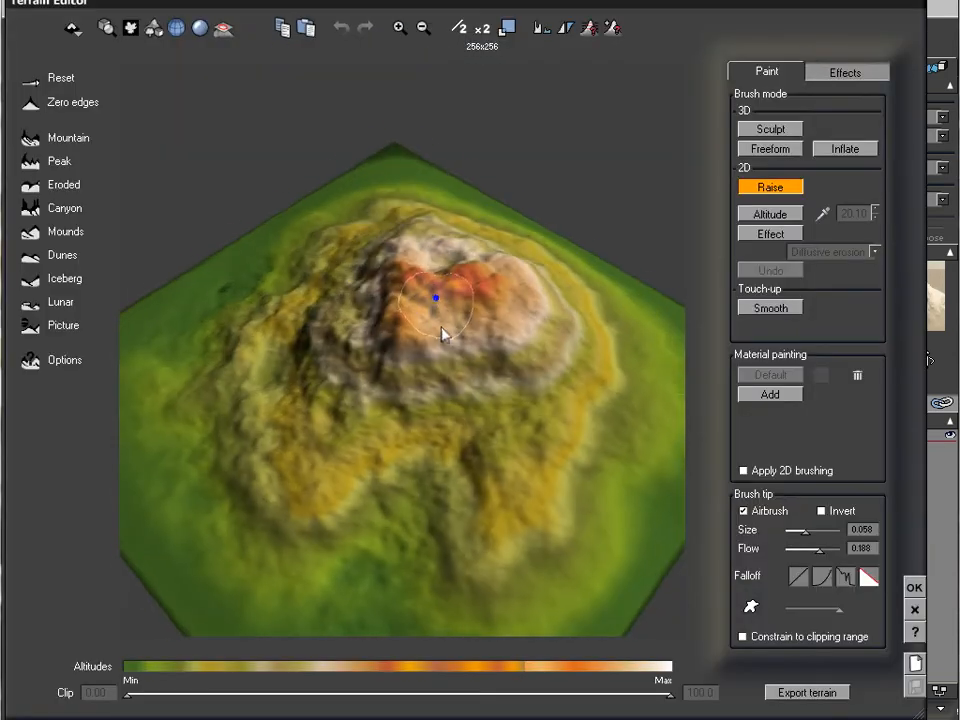
left_click_drag(418, 386, 399, 381)
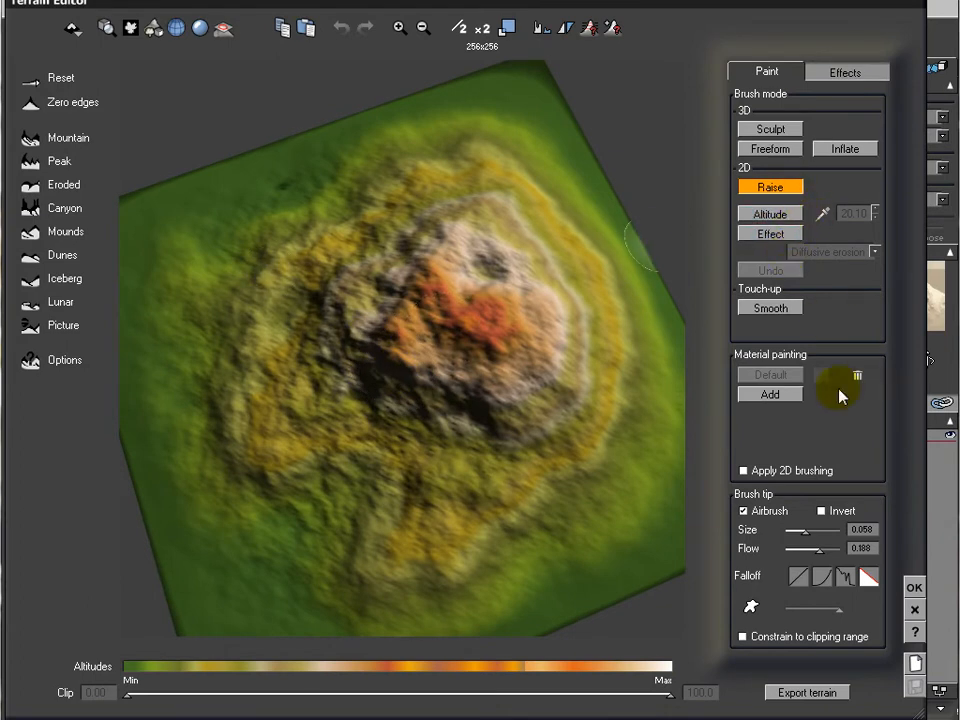
mouse_move(538, 360)
left_mouse_down()
mouse_move(561, 386)
mouse_move(600, 358)
mouse_move(600, 370)
left_mouse_up()
mouse_move(490, 455)
left_mouse_down()
mouse_move(431, 489)
mouse_move(426, 503)
mouse_move(443, 538)
mouse_move(430, 553)
left_mouse_up()
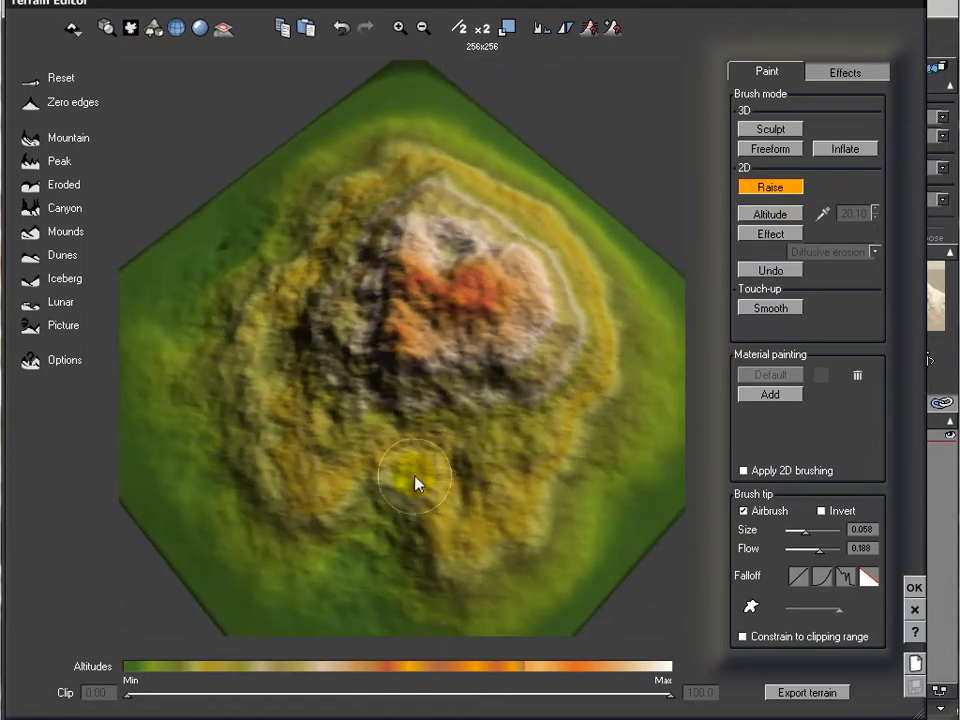
right_click_drag(343, 433, 456, 320)
mouse_move(435, 475)
left_mouse_down()
mouse_move(376, 466)
mouse_move(326, 521)
mouse_move(257, 506)
left_mouse_up()
mouse_move(257, 506)
right_mouse_down()
mouse_move(280, 406)
mouse_move(343, 486)
right_mouse_up()
left_click_drag(327, 495, 277, 456)
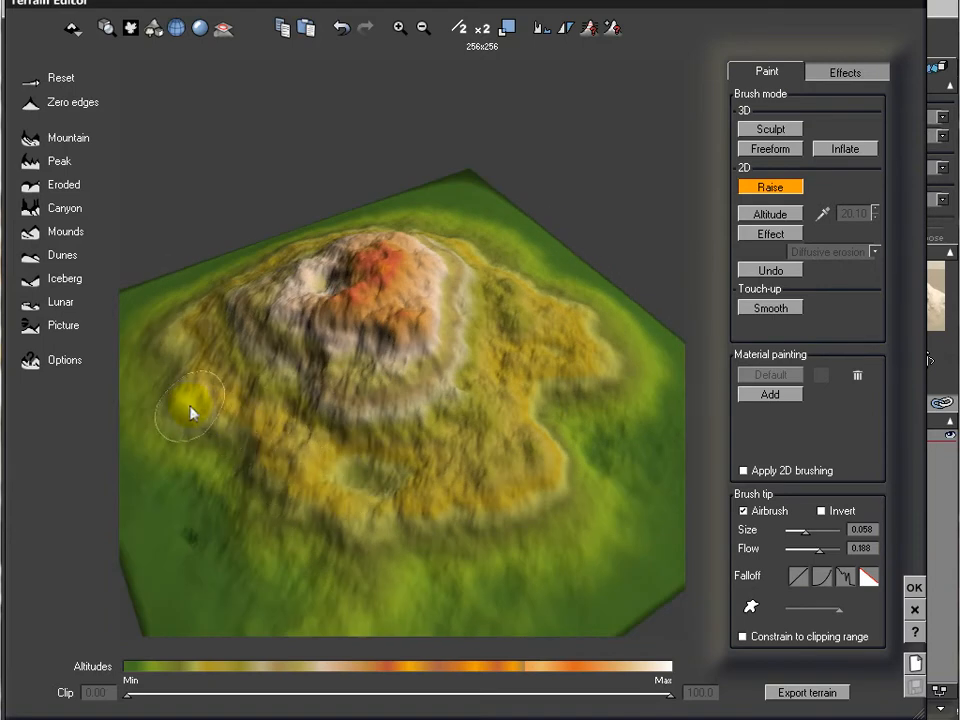
left_click_drag(193, 414, 203, 361)
mouse_move(206, 313)
right_mouse_down()
mouse_move(328, 296)
mouse_move(184, 274)
right_mouse_up()
left_click_drag(519, 459, 572, 408)
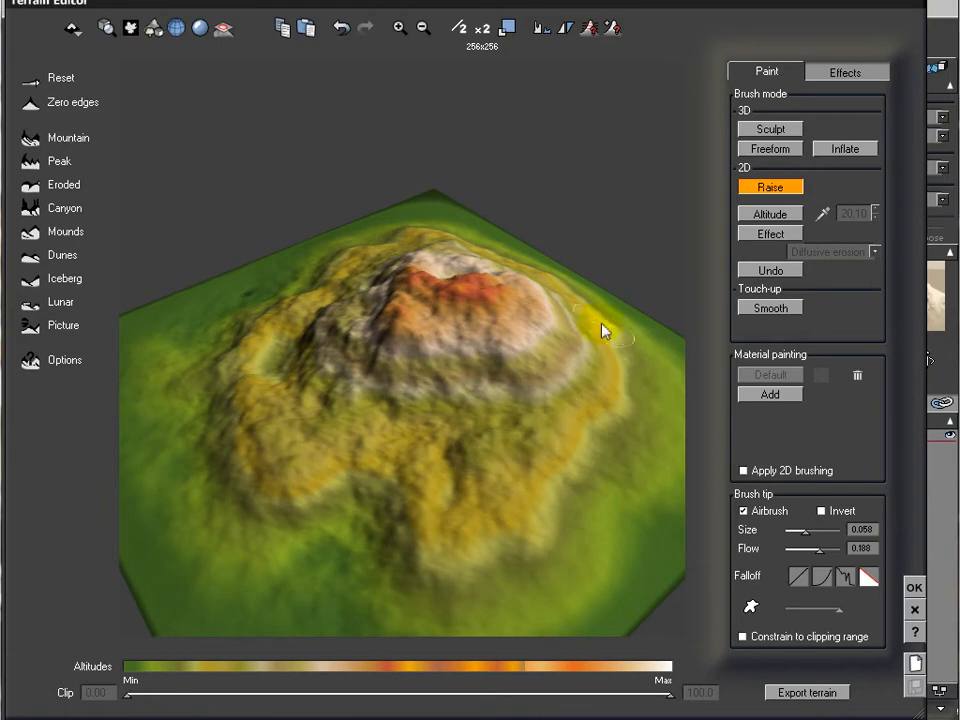
- Apply Fluvial erosion to the whole terrain and accept the Terrain Editor changes
left_click(847, 72)
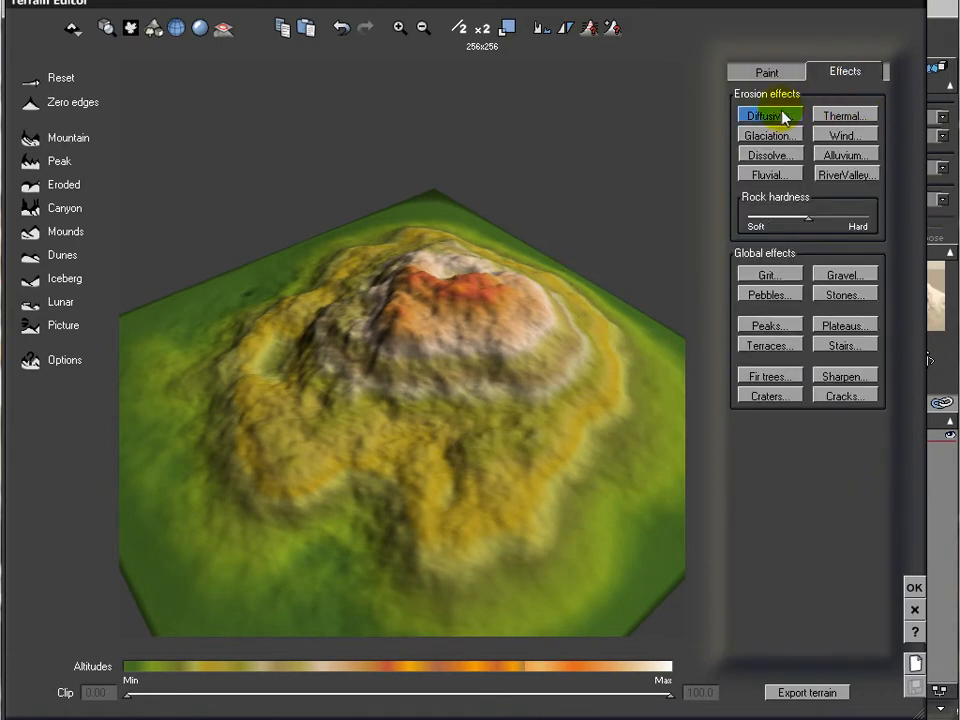
left_click(787, 176)
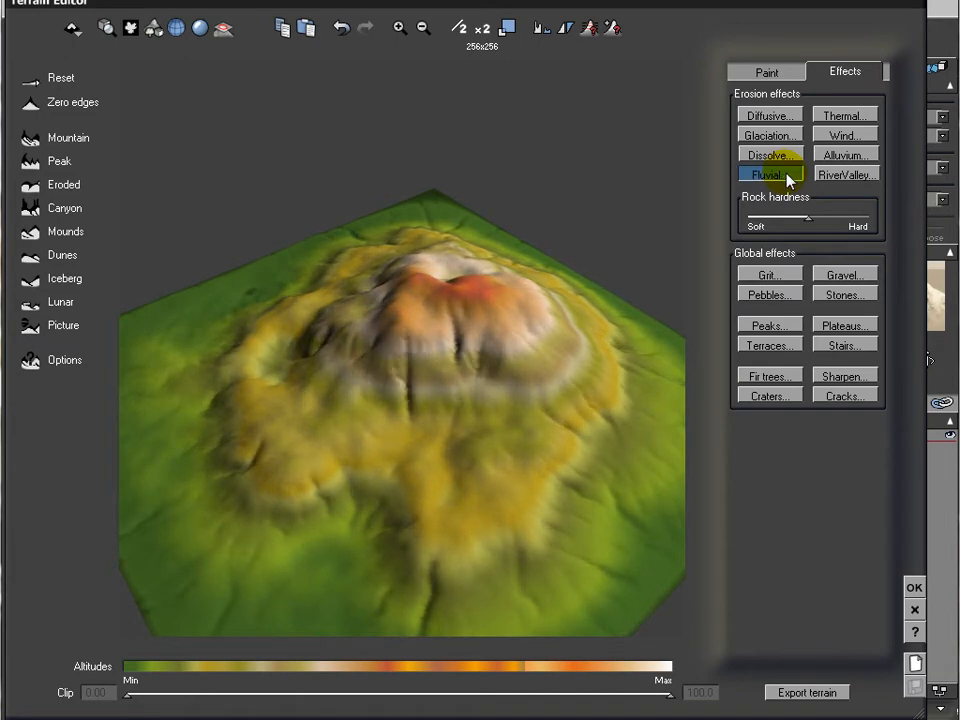
left_click(916, 588)
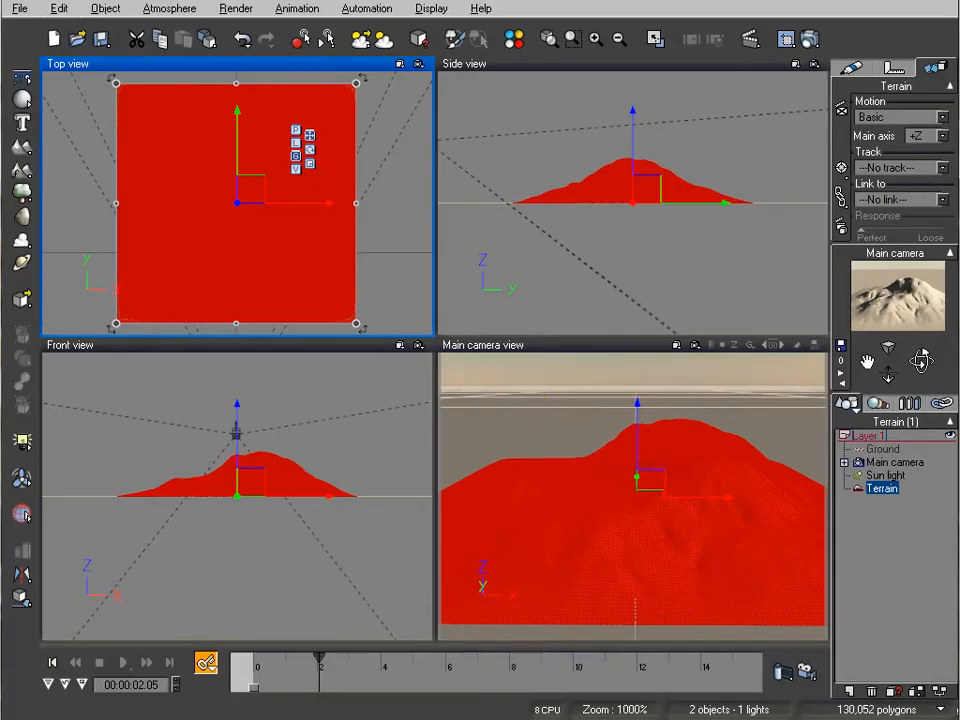
- Add a keyframe to all properties of the eroded terrain at 00:00:02.05
left_click(206, 662)
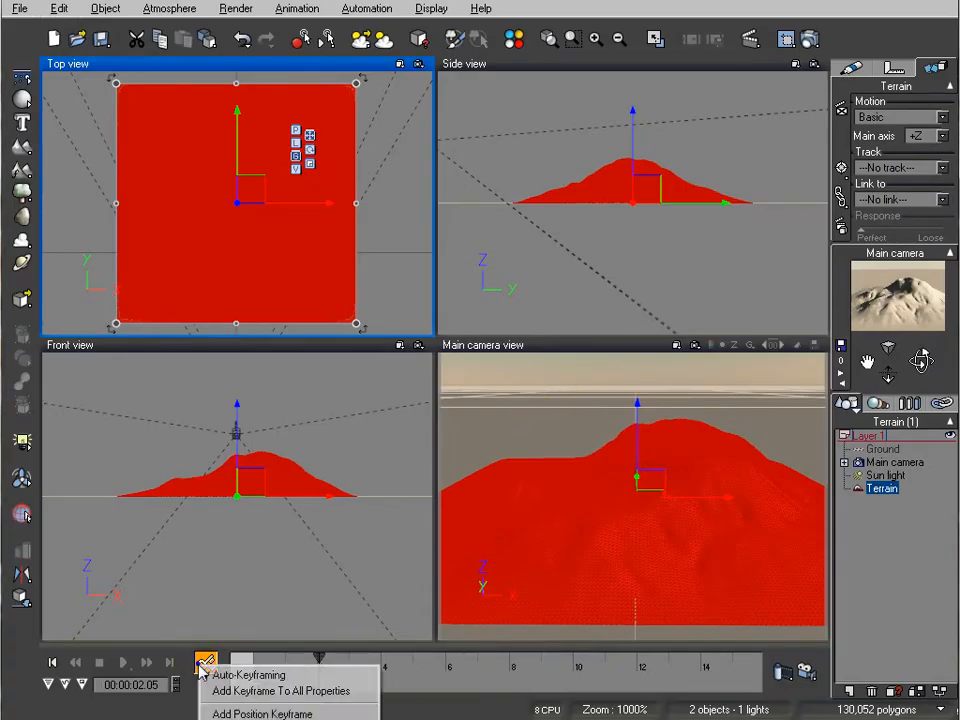
left_click(313, 689)
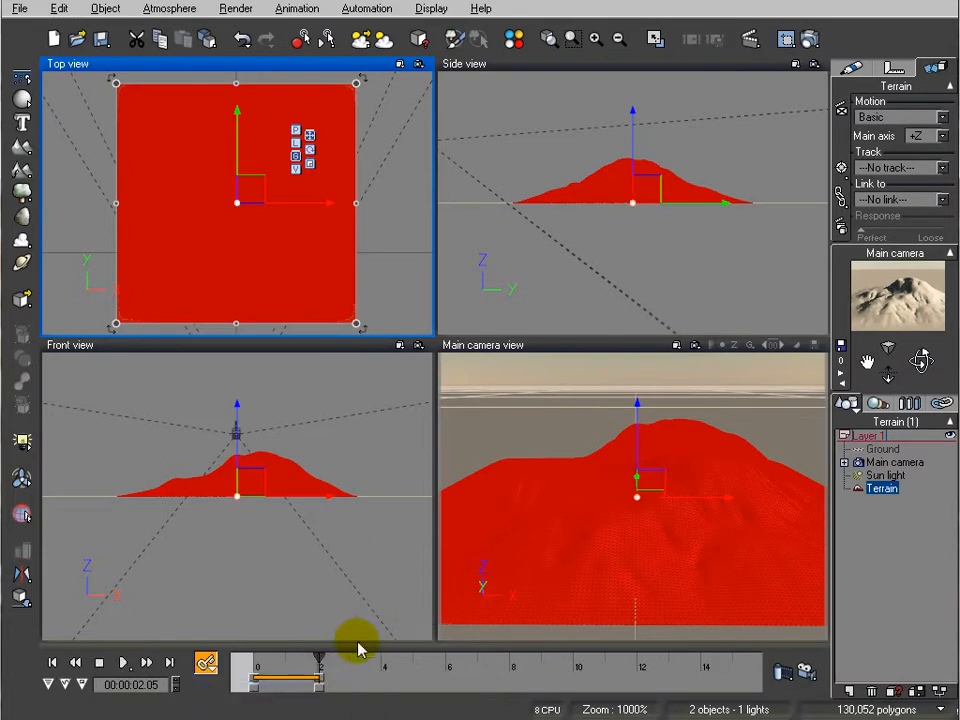
- Return to the start of the animation and render that frame to screen at 640x480 in Preview quality
left_click_drag(320, 660, 250, 665)
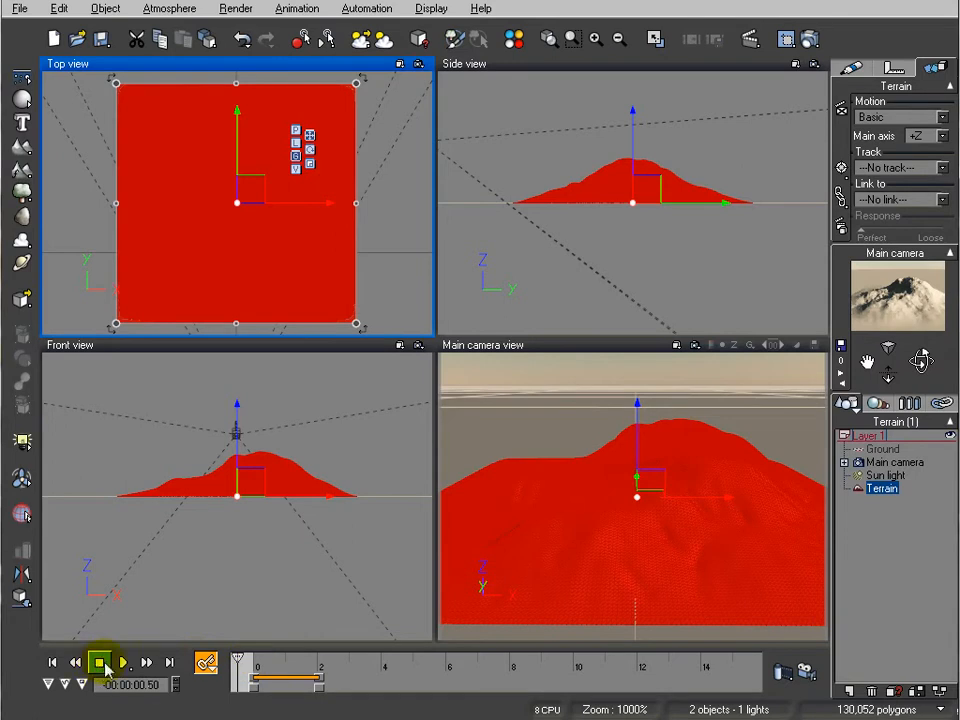
left_click(53, 662)
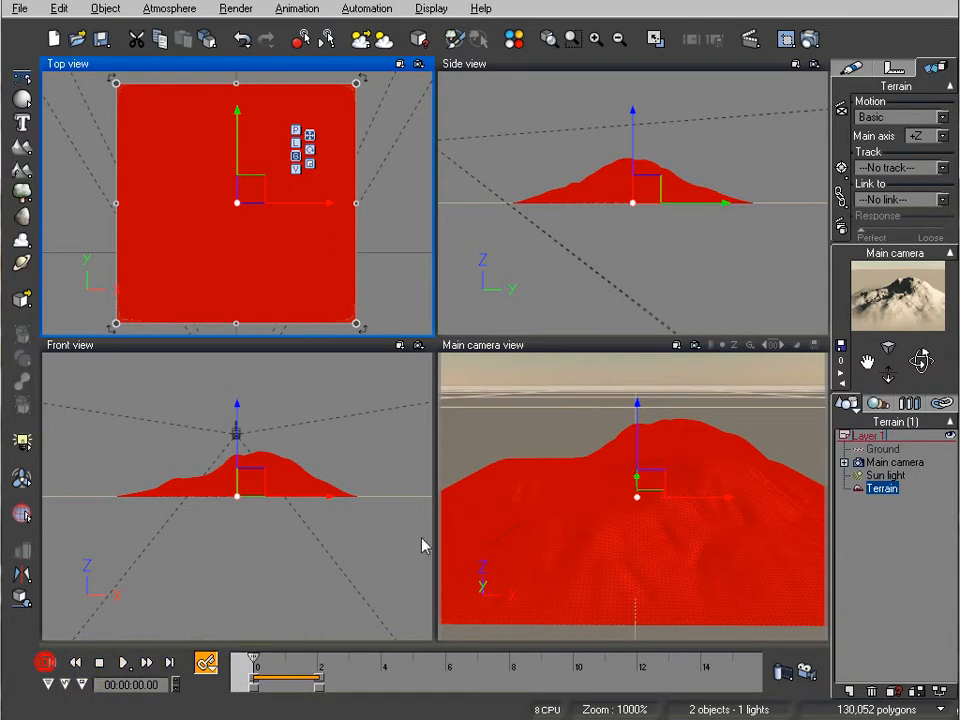
left_click(827, 36)
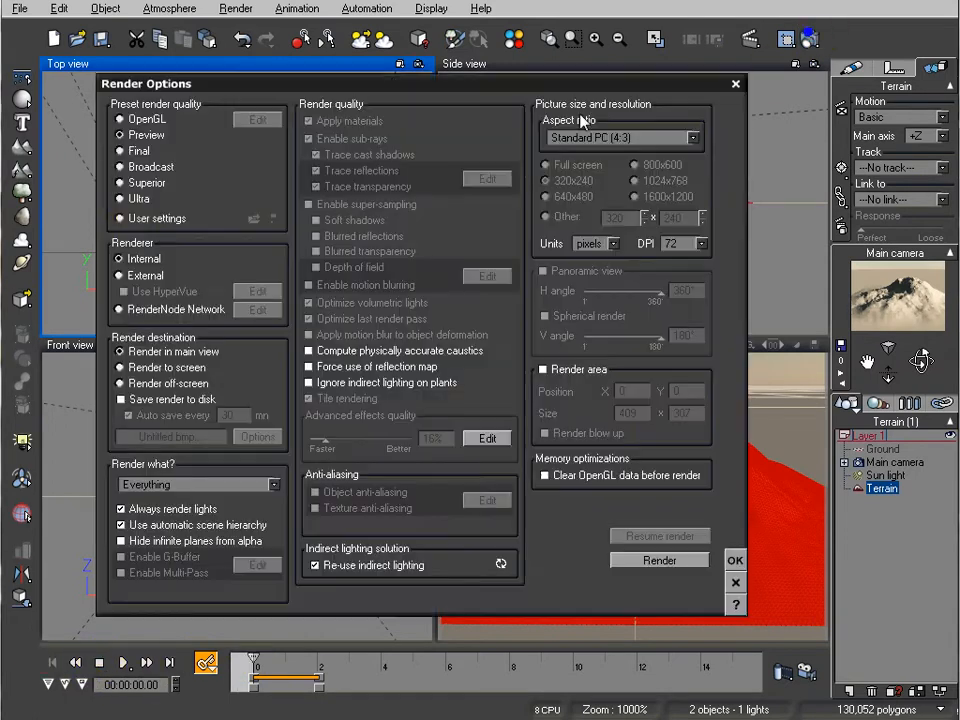
left_click(133, 369)
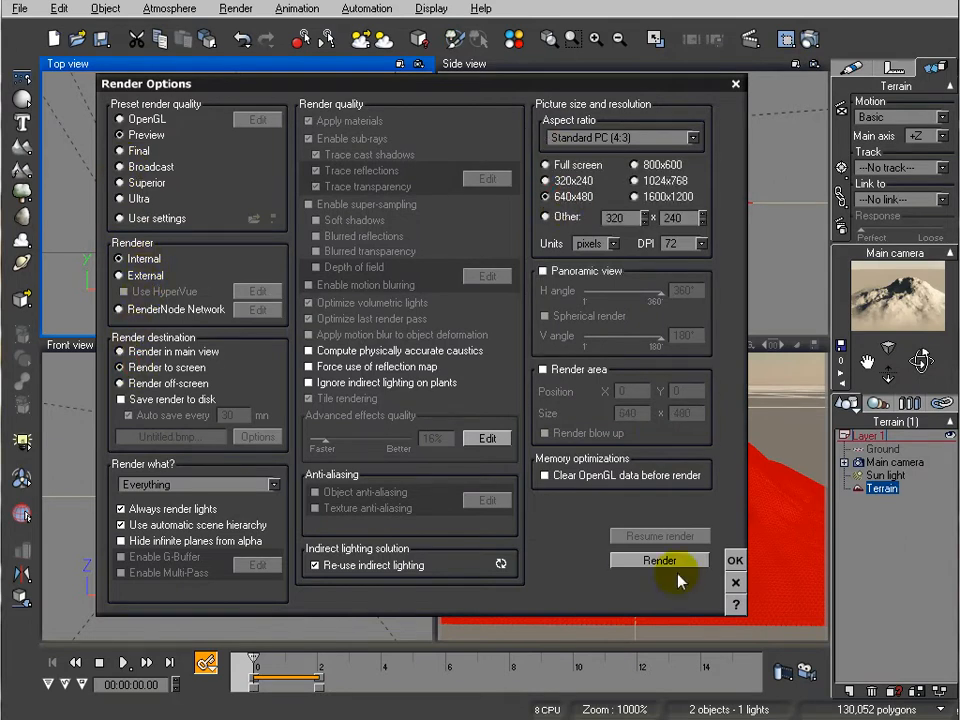
left_click(676, 566)
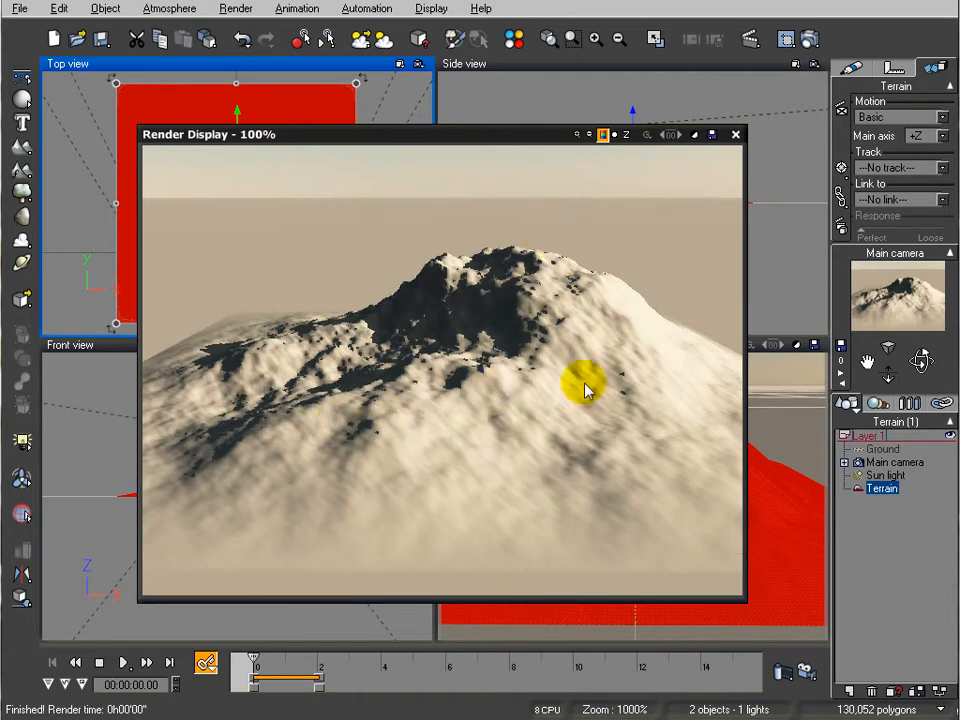
left_click(735, 134)
- Render the last frame of the animation to examine the fully eroded terrain
left_click(169, 664)
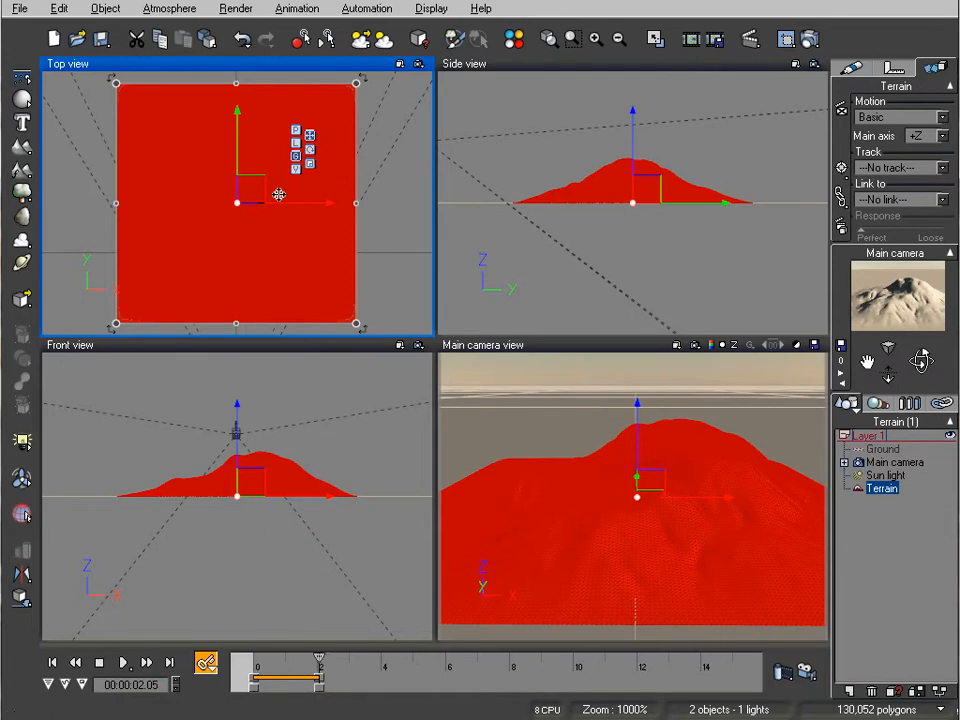
left_click(808, 38)
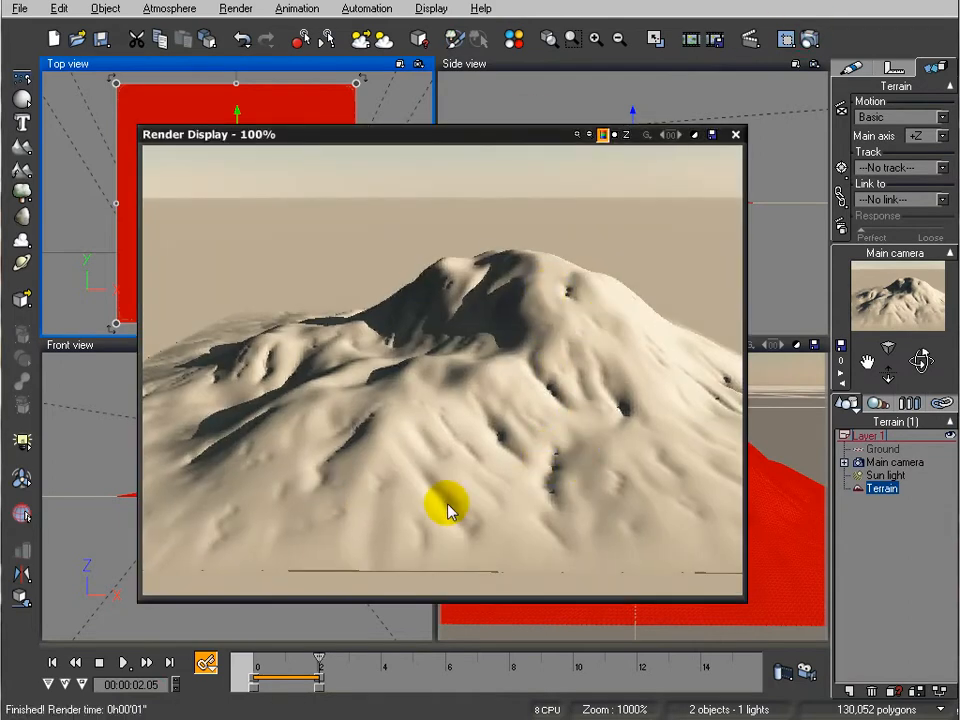
left_click(735, 135)
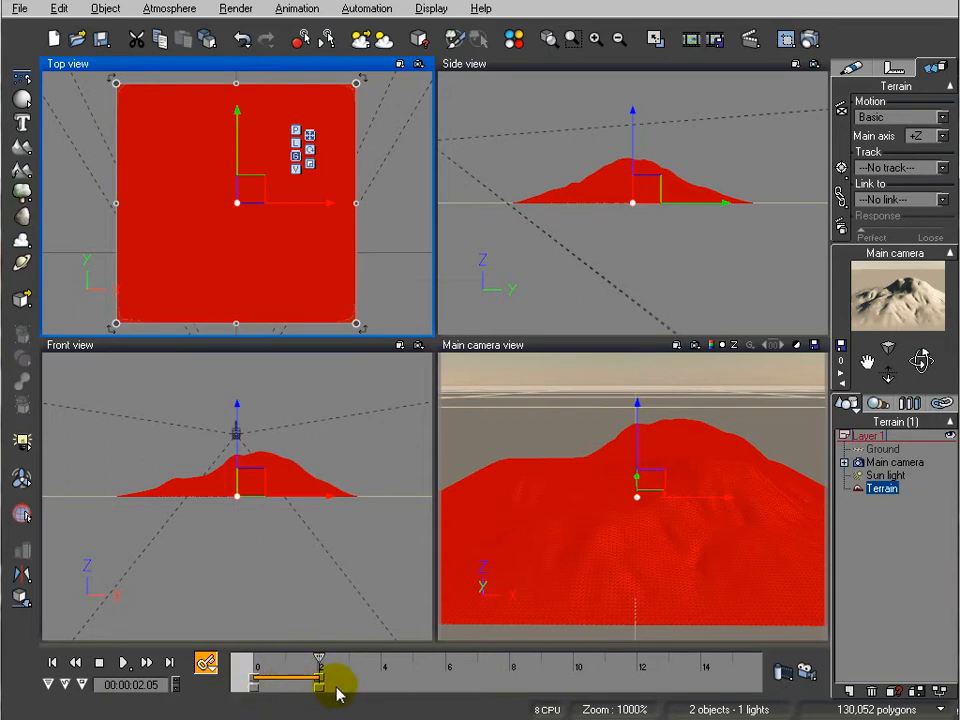
- Set the current time to 00:00:01.17 and render that frame to examine the intermediate terrain shape
left_click_drag(316, 660, 295, 659)
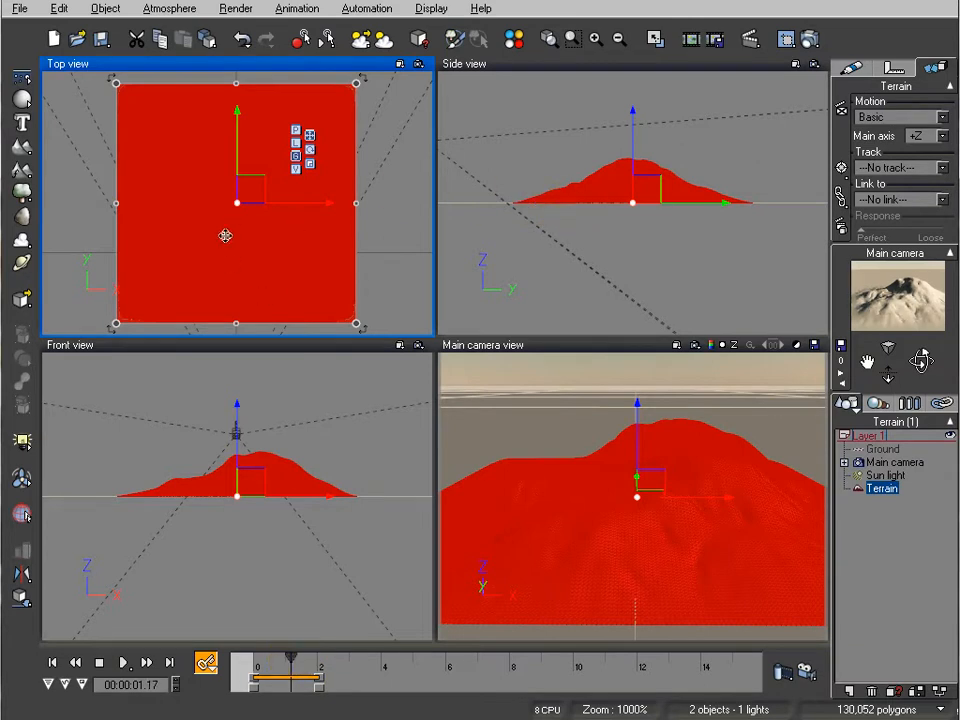
left_click(809, 39)
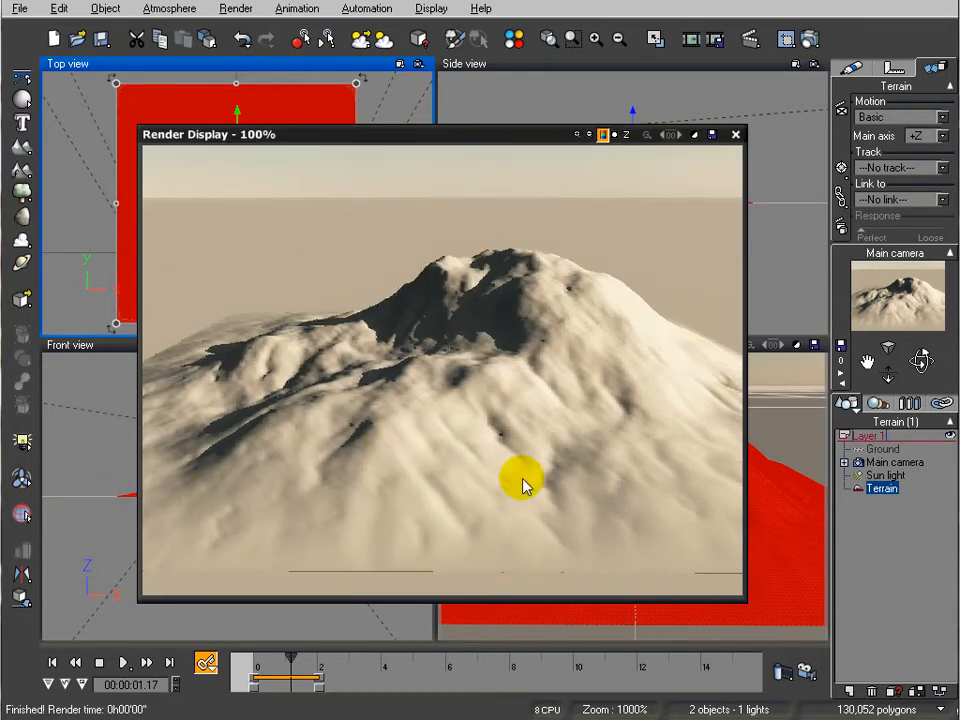
left_click(736, 135)
- Open the animation render options and set the colour channel's output file to terrainmorph.avi in the 3Keyframes folder
left_click(808, 674)
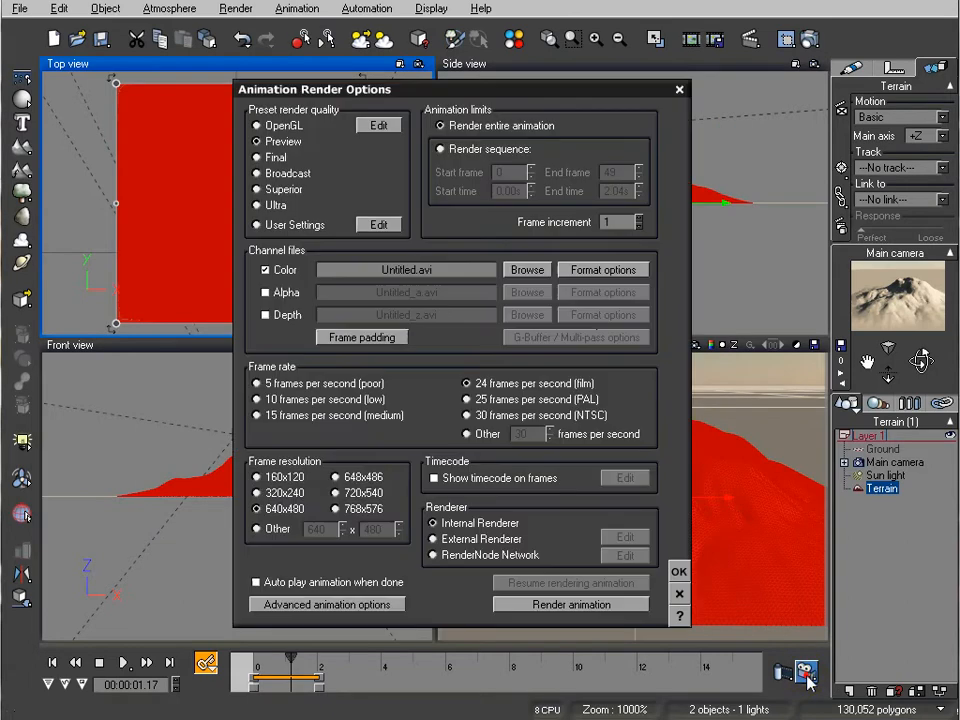
left_click_drag(435, 95, 490, 88)
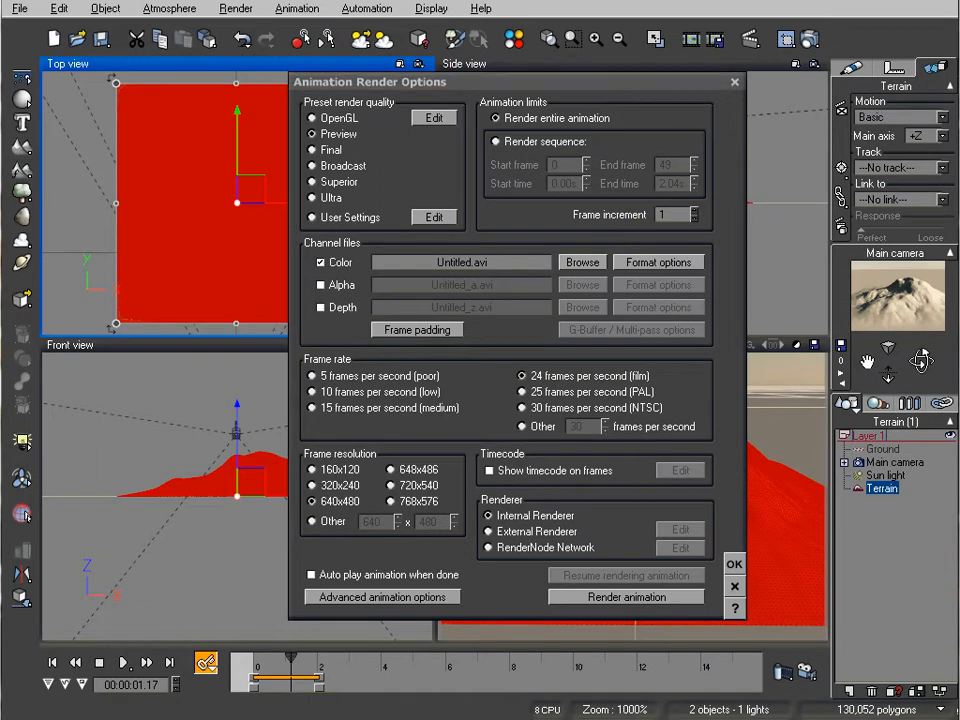
left_click(583, 262)
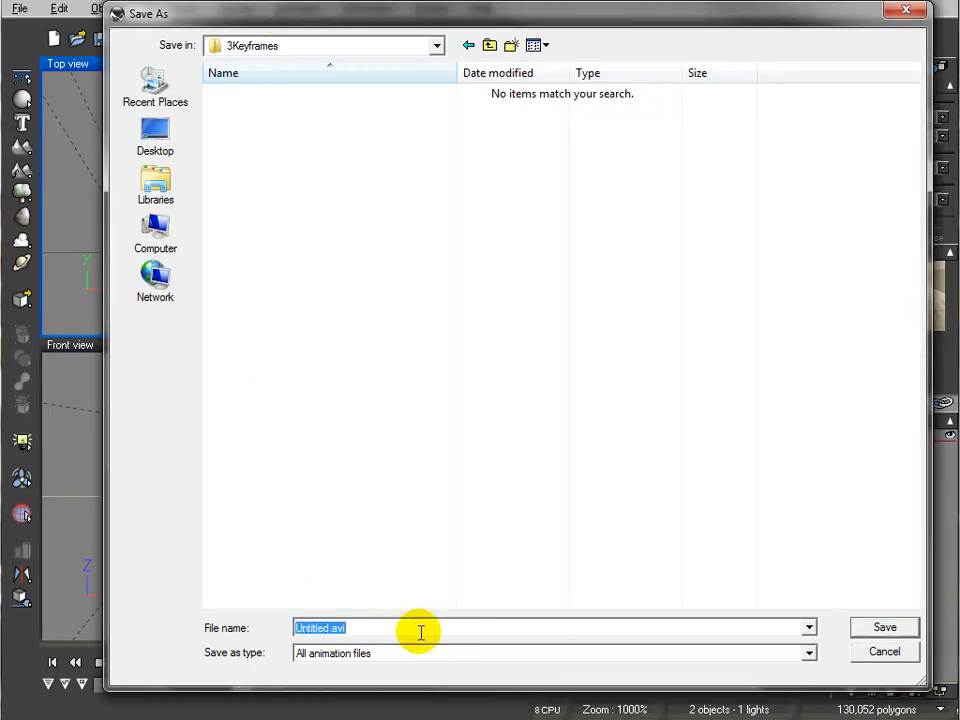
type("terrainmorph")
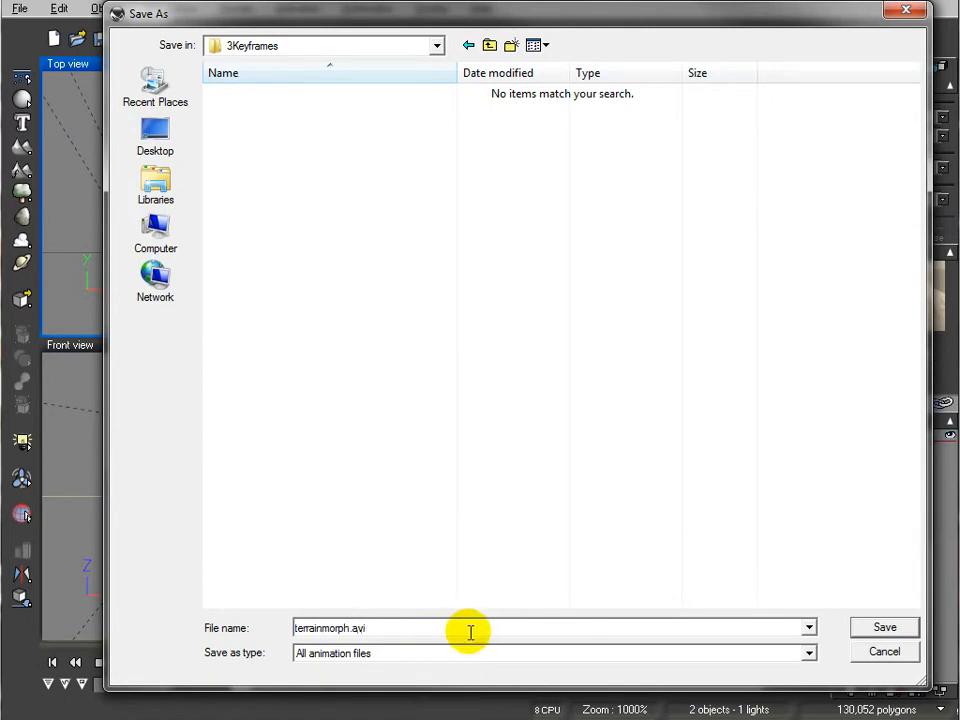
left_click(882, 627)
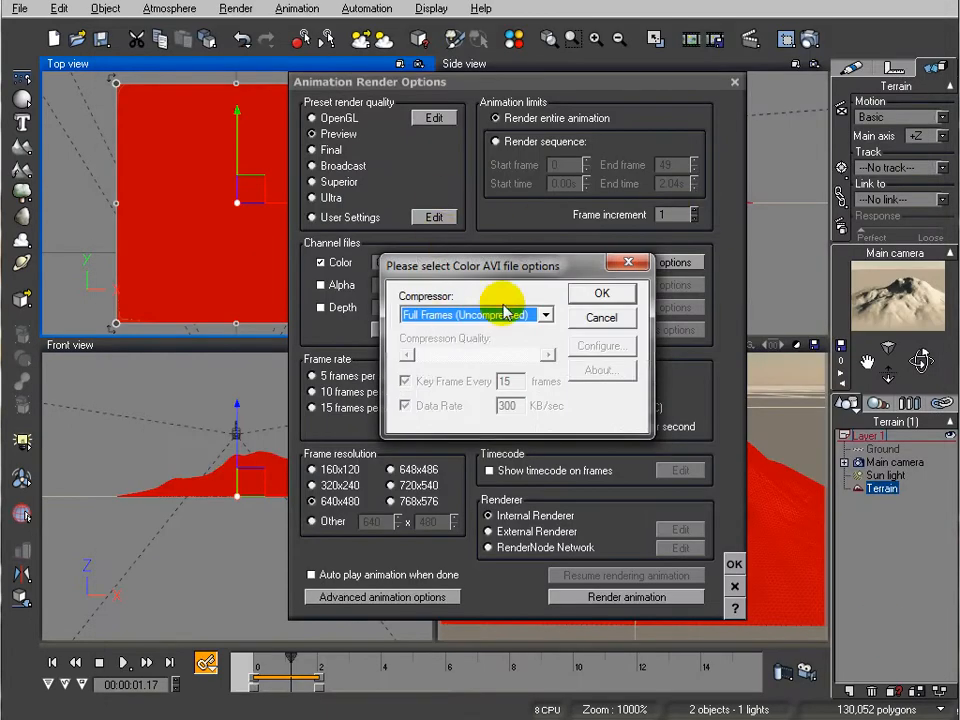
- Choose Full Frames (Uncompressed) as the compressor for the colour AVI file
left_click_drag(380, 268, 383, 236)
left_click(546, 284)
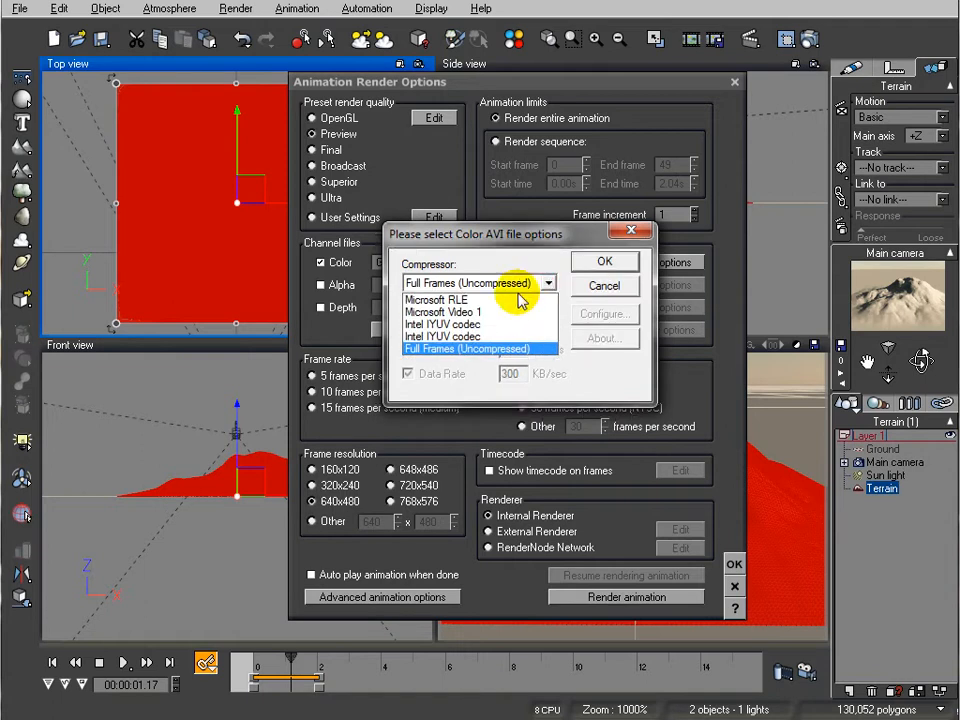
left_click(516, 349)
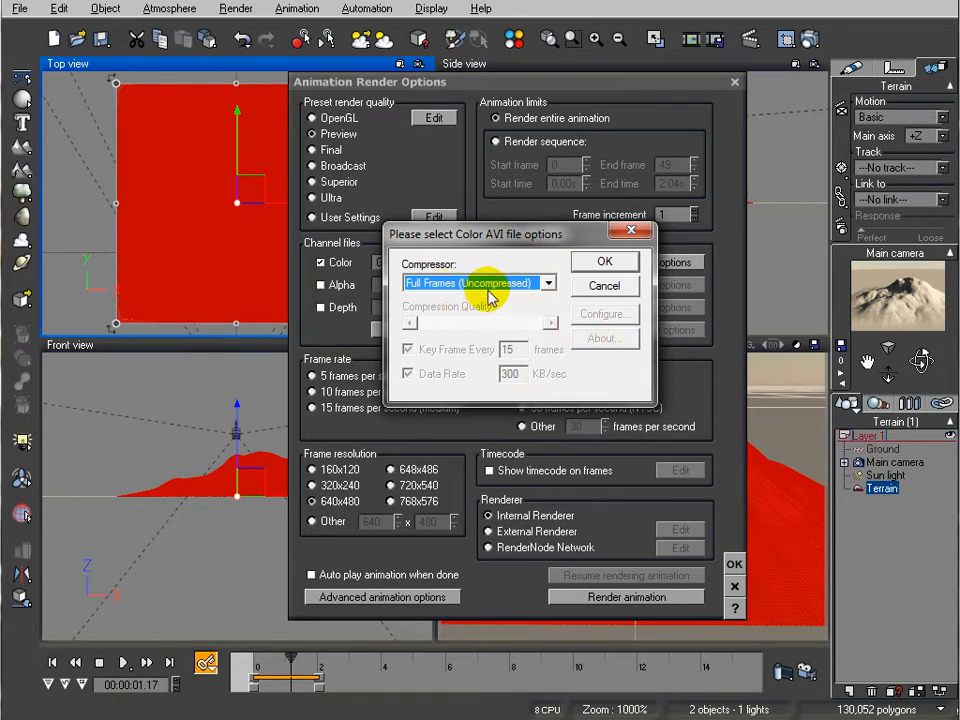
left_click(622, 262)
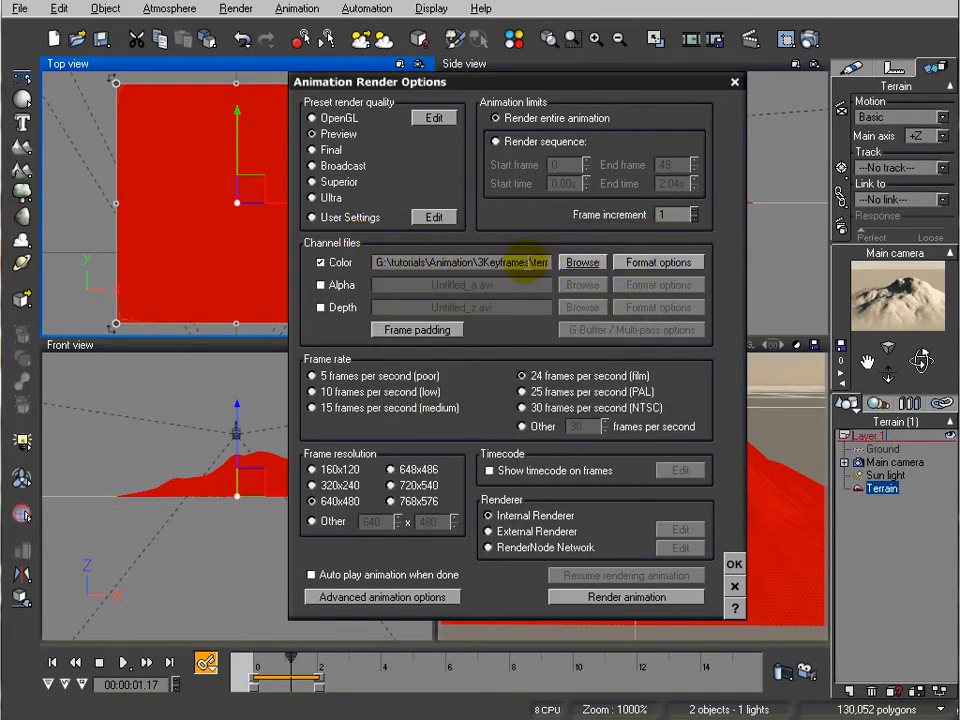
left_click(638, 262)
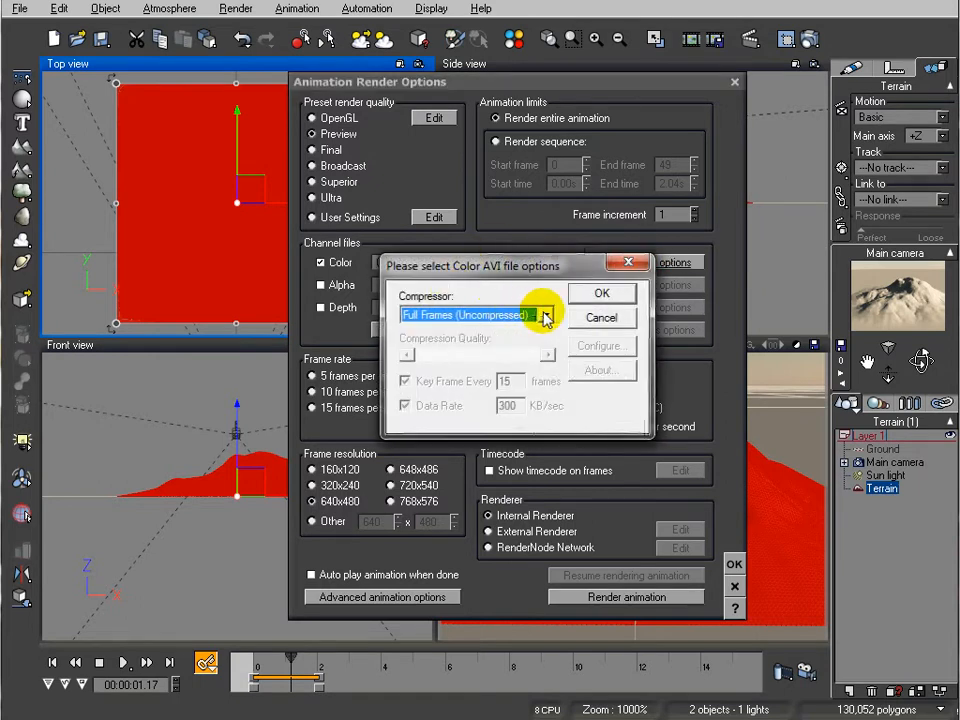
left_click(546, 316)
left_click(612, 318)
left_click(617, 319)
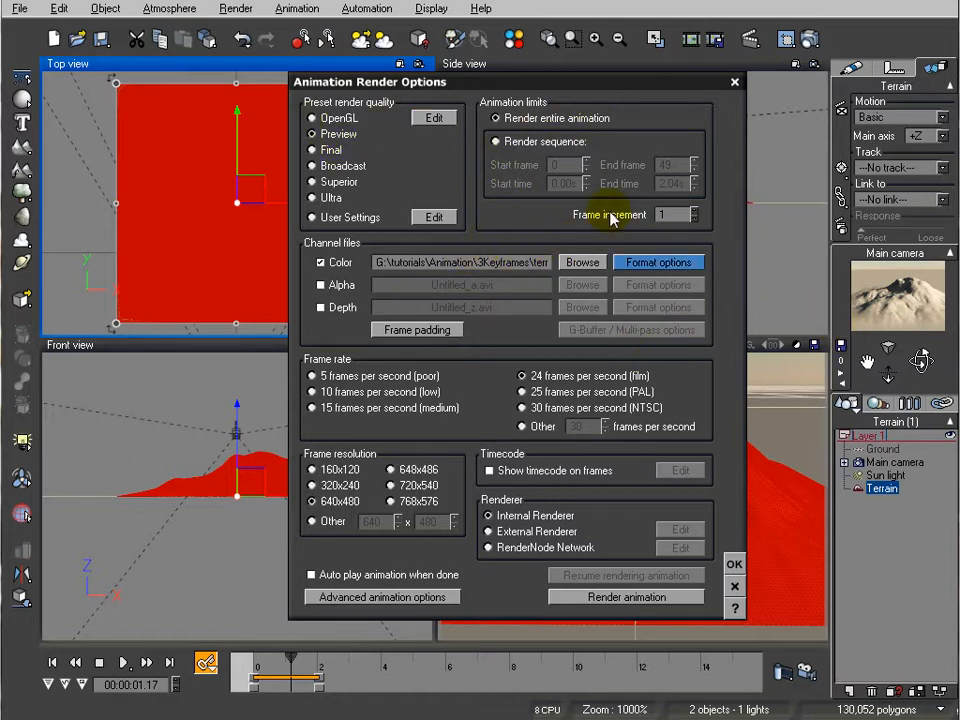
- Render the entire animation, proceeding past the disk space warning
left_click(666, 597)
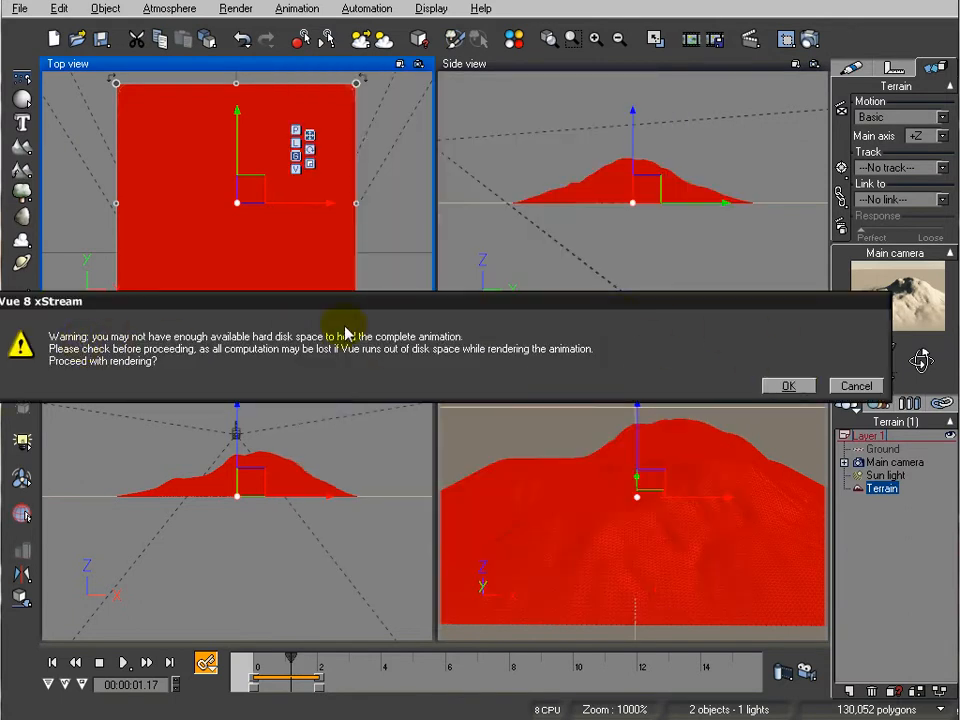
left_click_drag(425, 307, 481, 298)
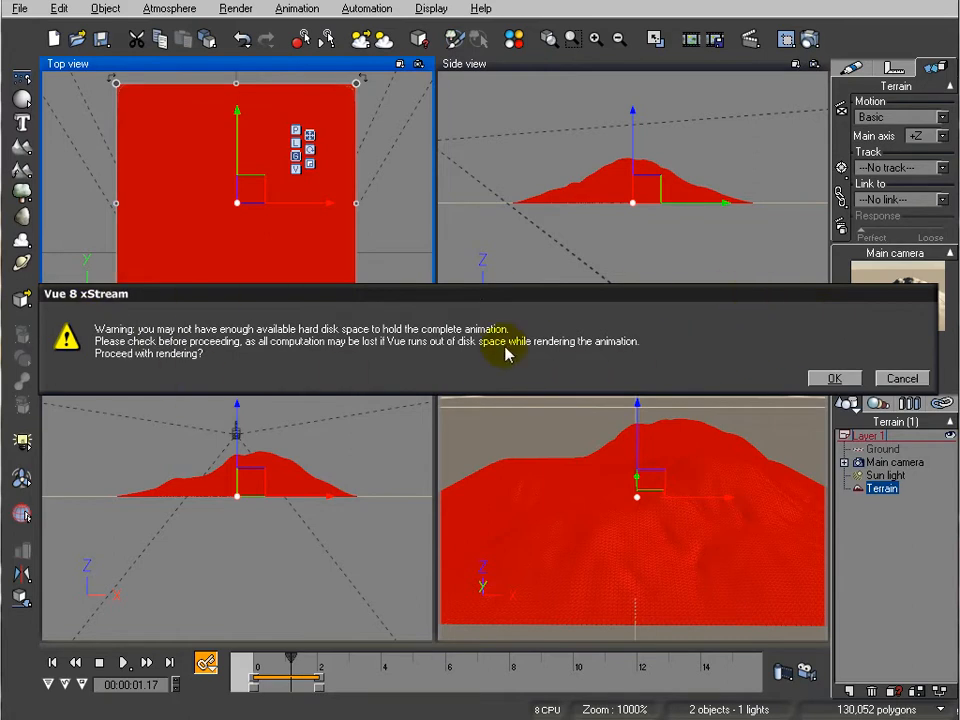
left_click(835, 379)
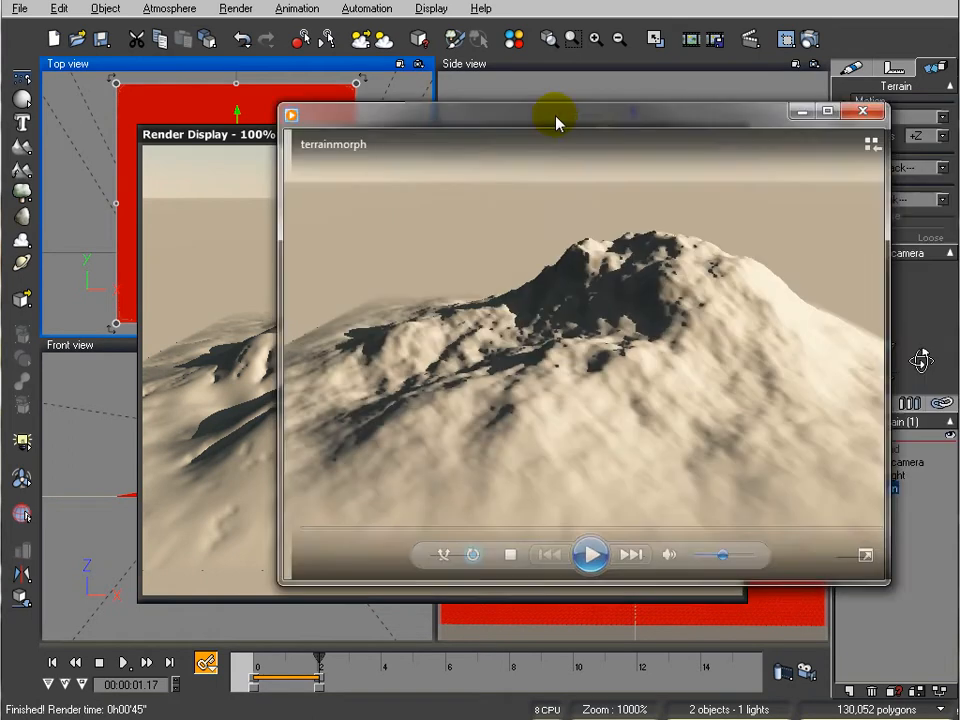
- Play the rendered terrainmorph video to examine the erosion, and close the player and the render display
left_click_drag(555, 118, 392, 122)
left_click(435, 556)
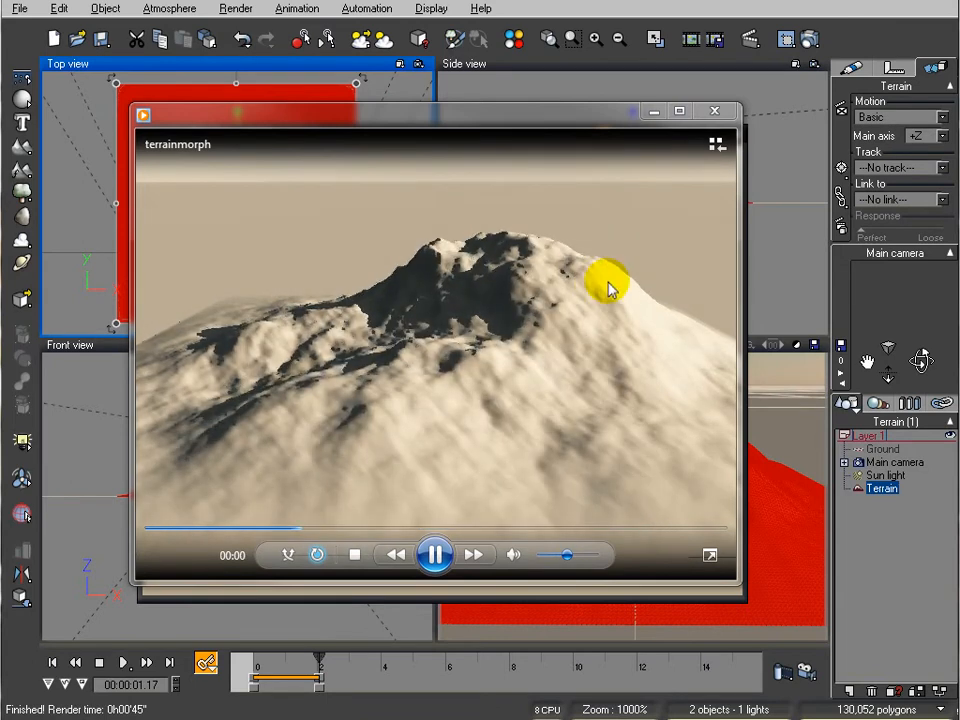
left_click(716, 116)
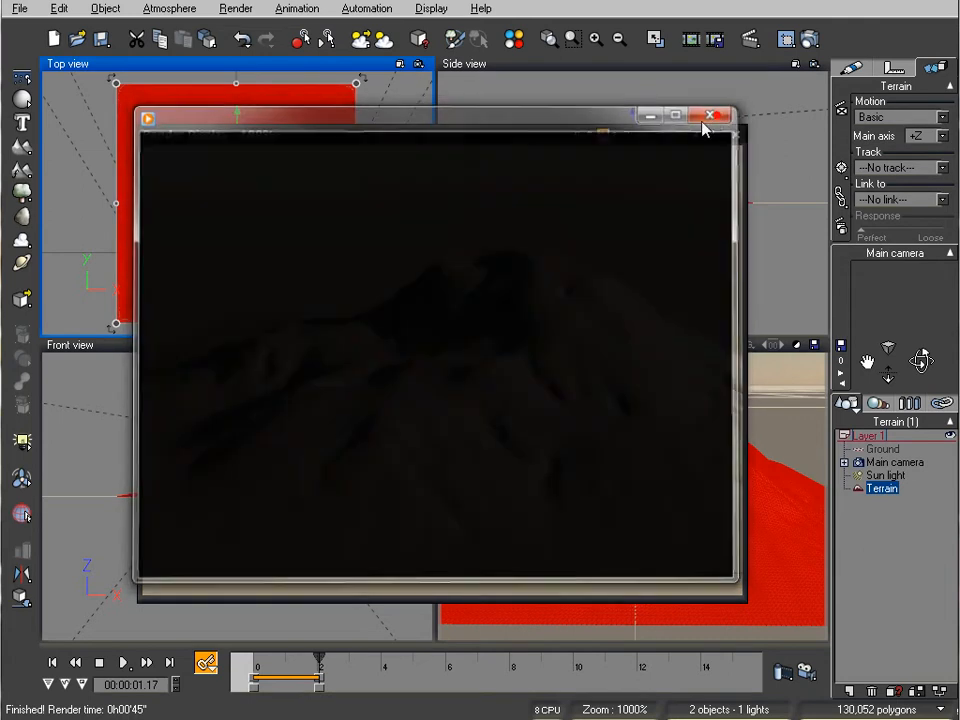
left_click(735, 134)
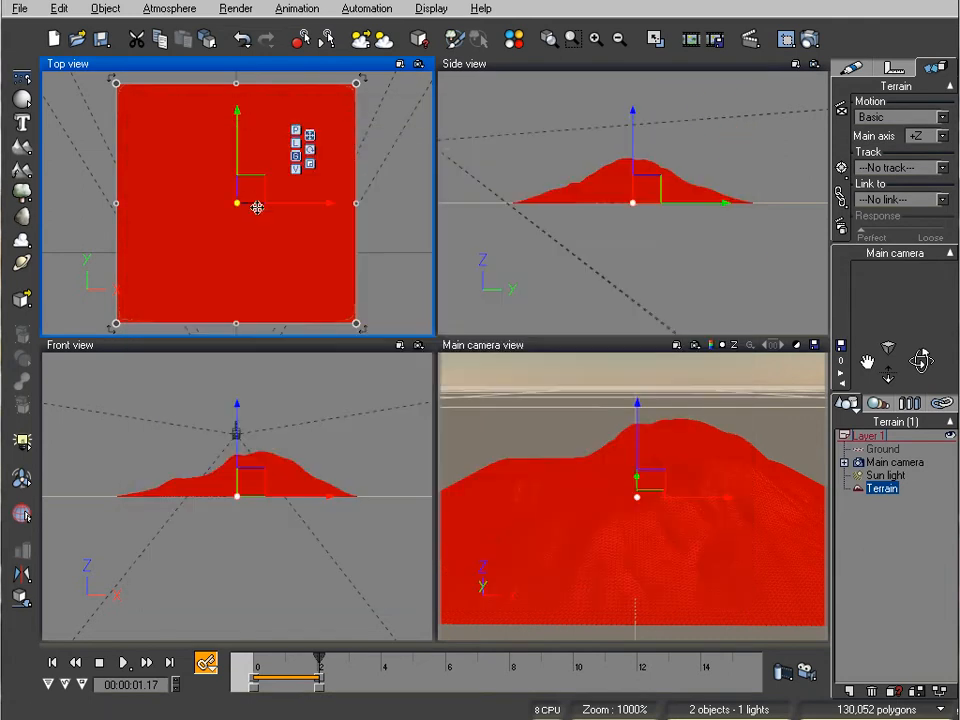
- Start a new scene with the Default atmosphere, discarding changes to the current scene, and add a standard terrain
left_click(52, 35)
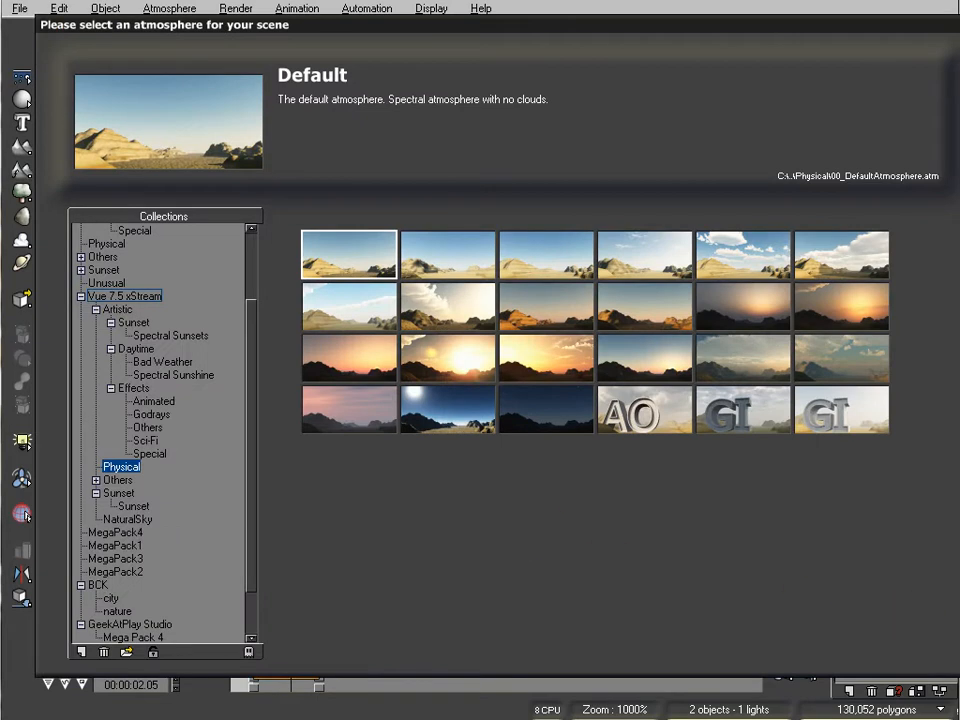
key("Return")
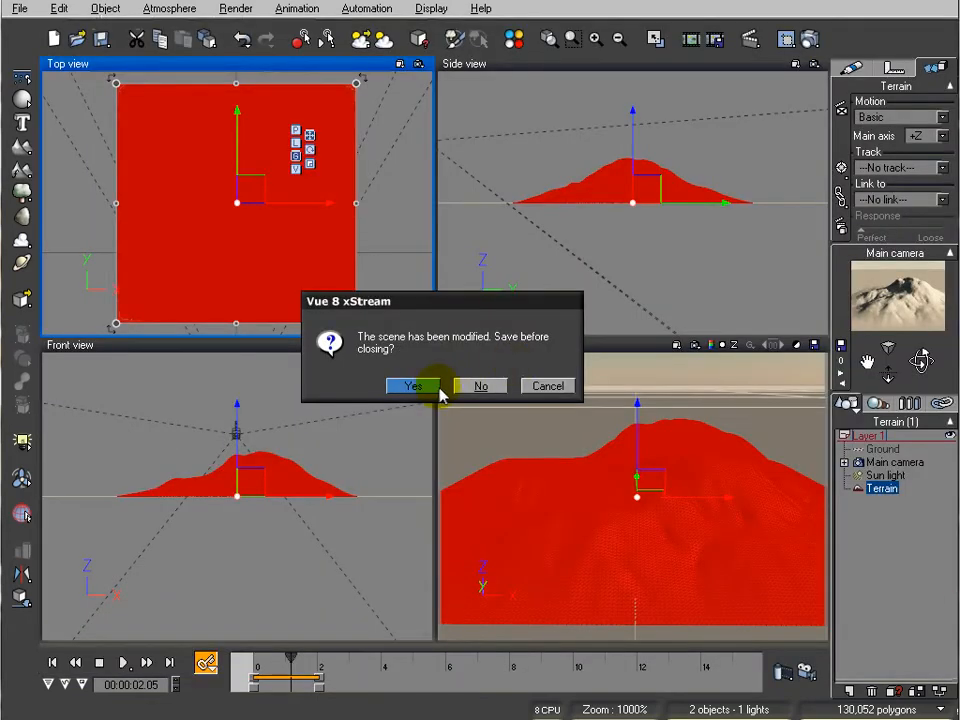
left_click(498, 386)
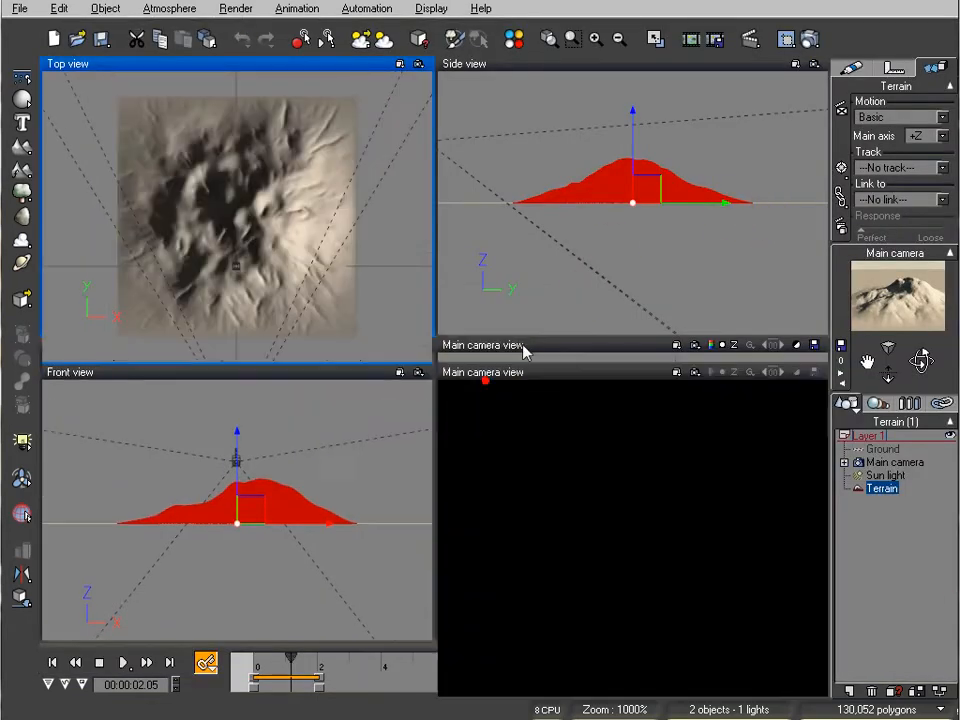
right_click_drag(318, 214, 300, 267)
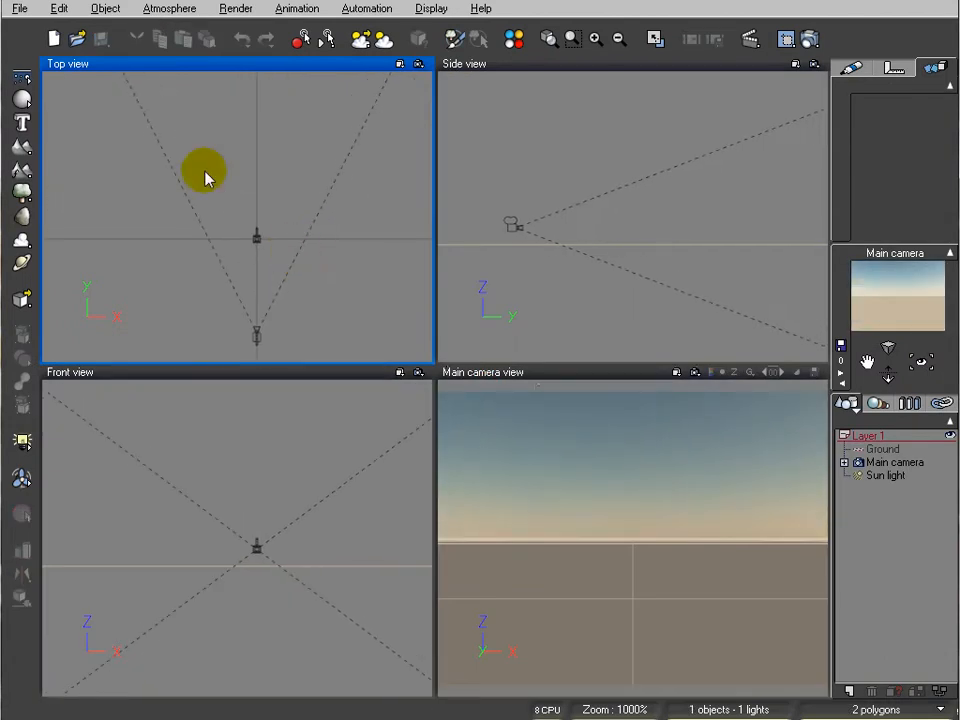
left_click(22, 147)
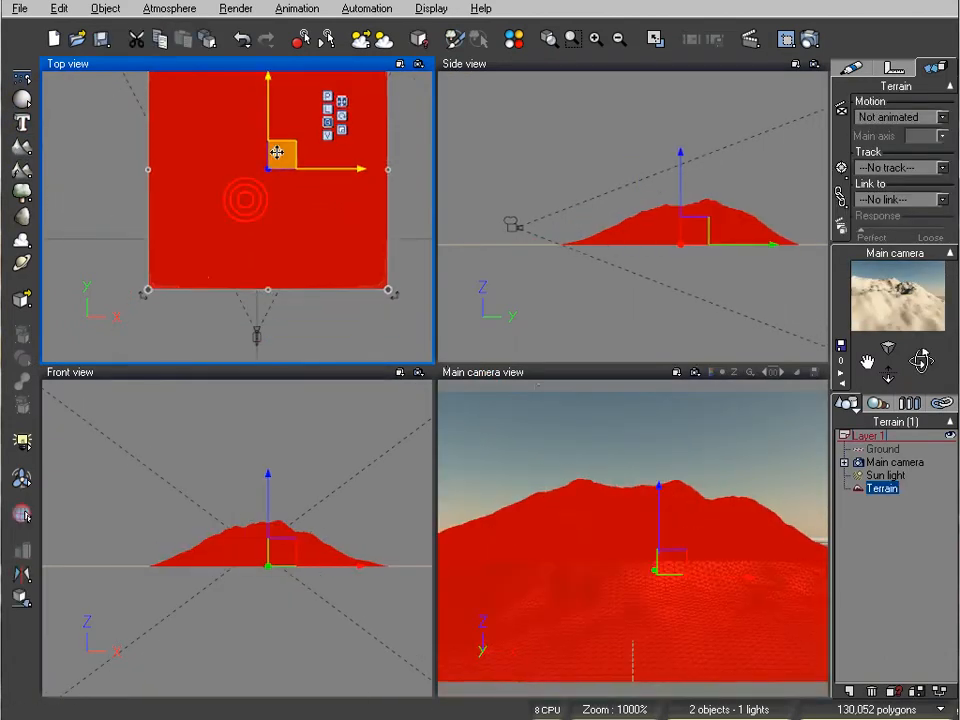
- Select the main camera and show the animation timeline, dismissing the Animation Setup Wizard
left_click(890, 463)
scroll(304, 289, "down", 2)
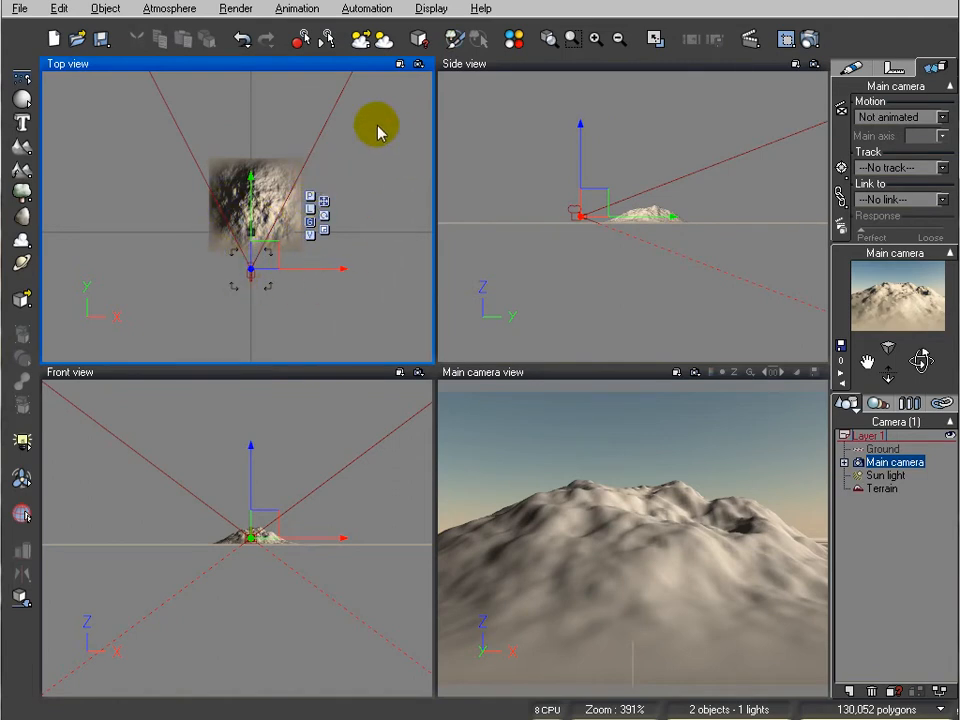
mouse_move(377, 257)
right_mouse_down()
mouse_move(368, 228)
mouse_move(349, 242)
right_mouse_up()
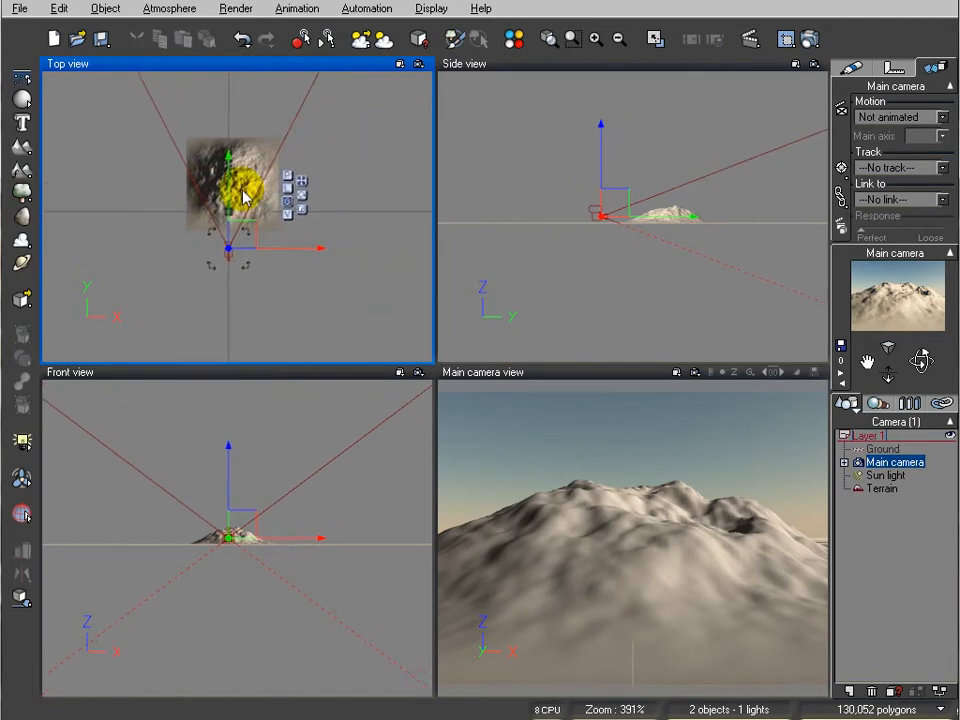
left_click(749, 40)
left_click(750, 94)
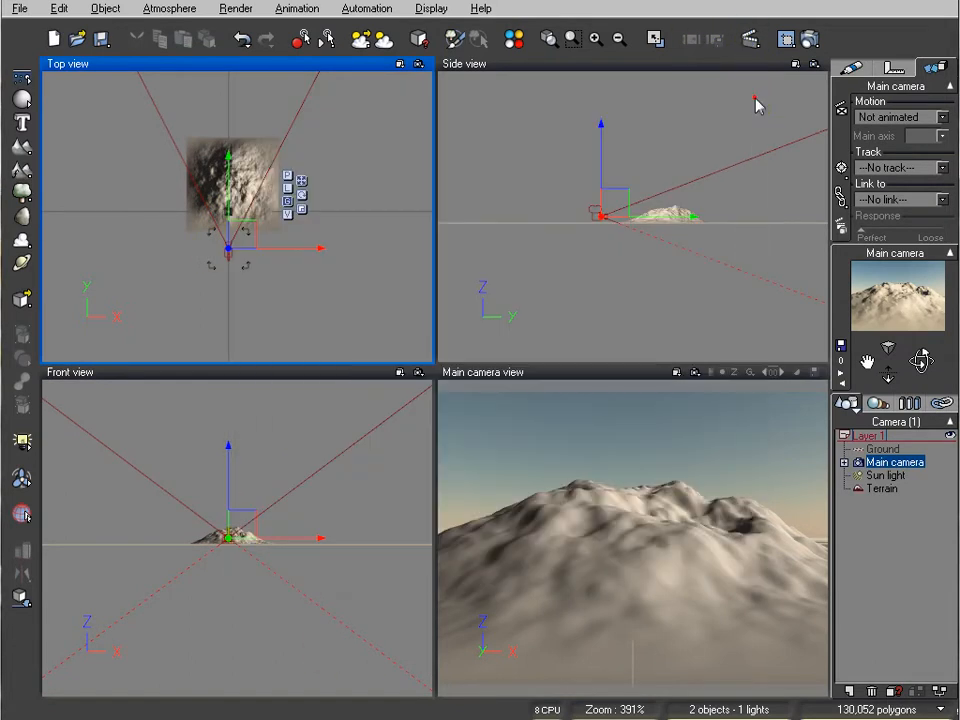
left_click(757, 41)
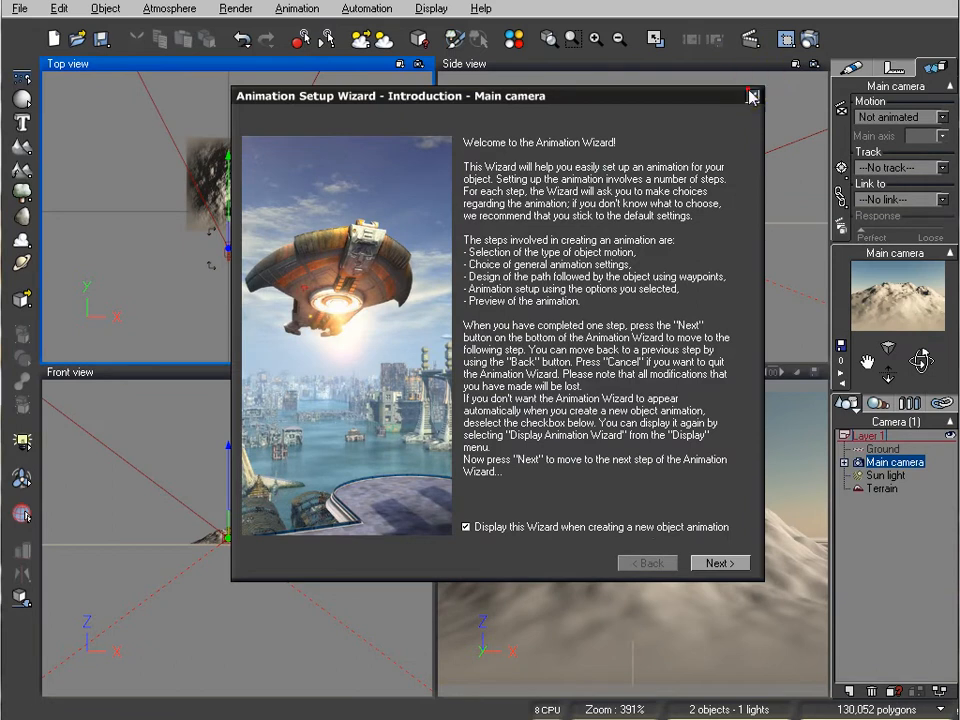
left_click(752, 95)
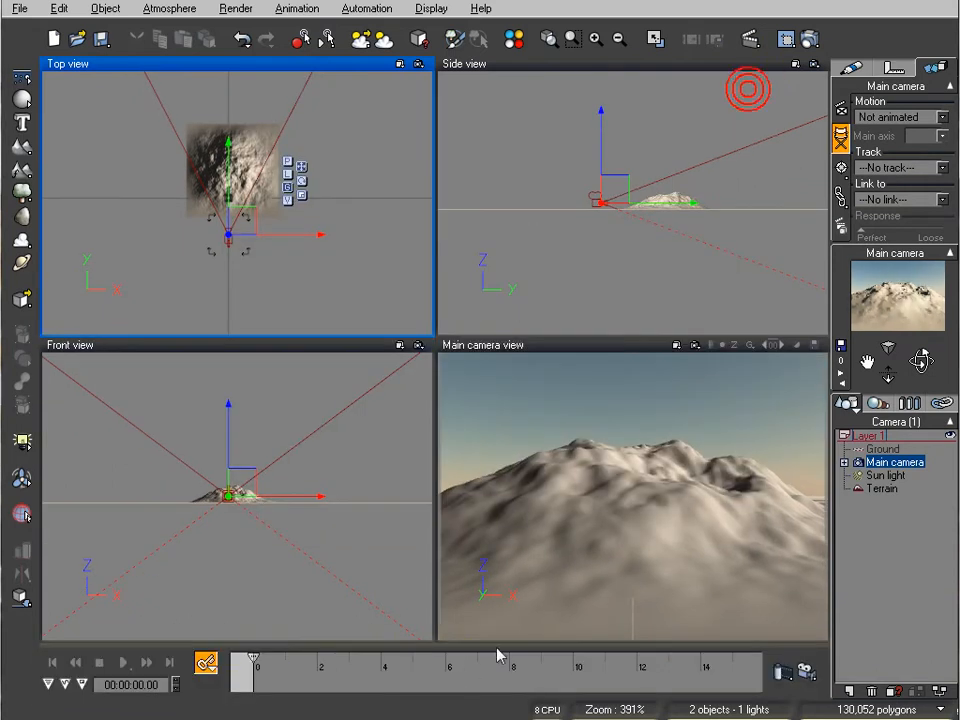
- Keyframe all main camera properties at 00:00:00.00, and at 00:00:01.13 move the camera toward +X past the terrain's front corner, aimed at the terrain
left_click(208, 665)
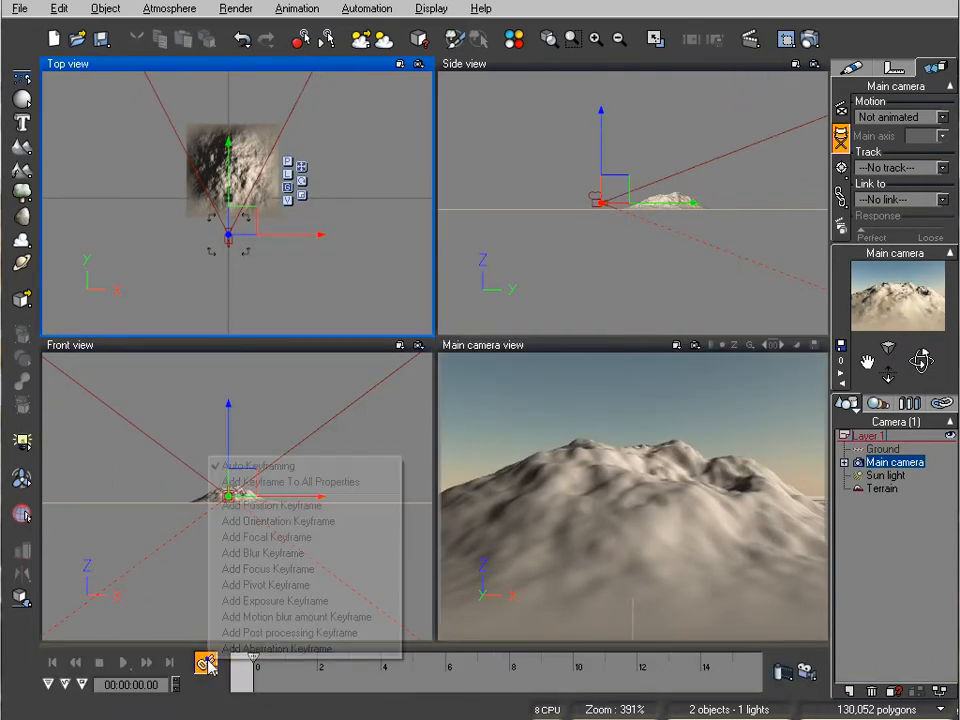
left_click(285, 482)
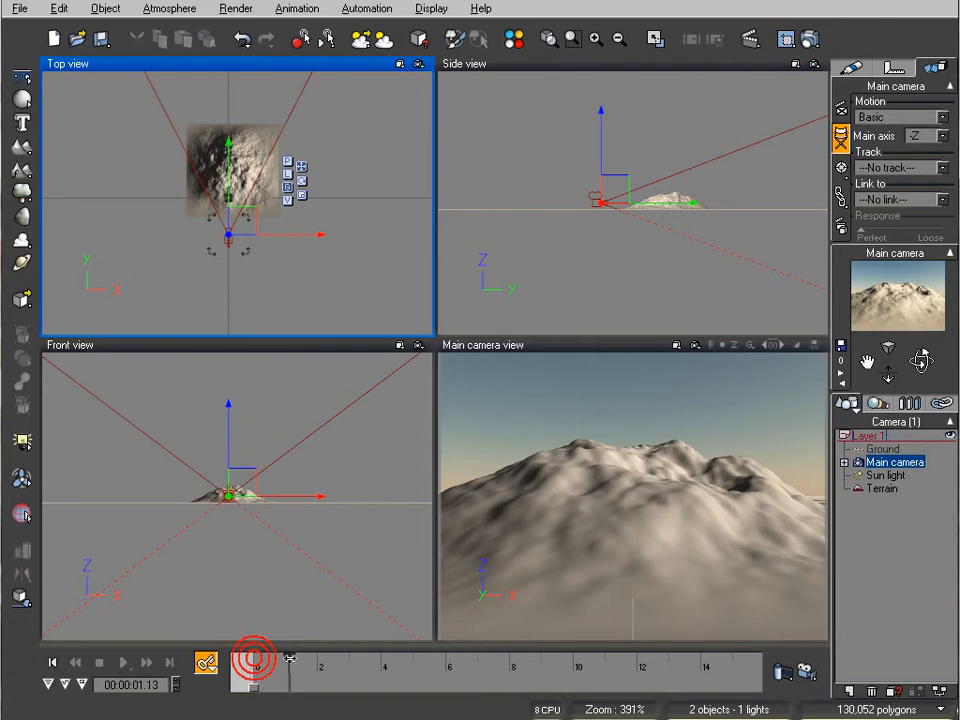
left_click_drag(242, 218, 315, 210)
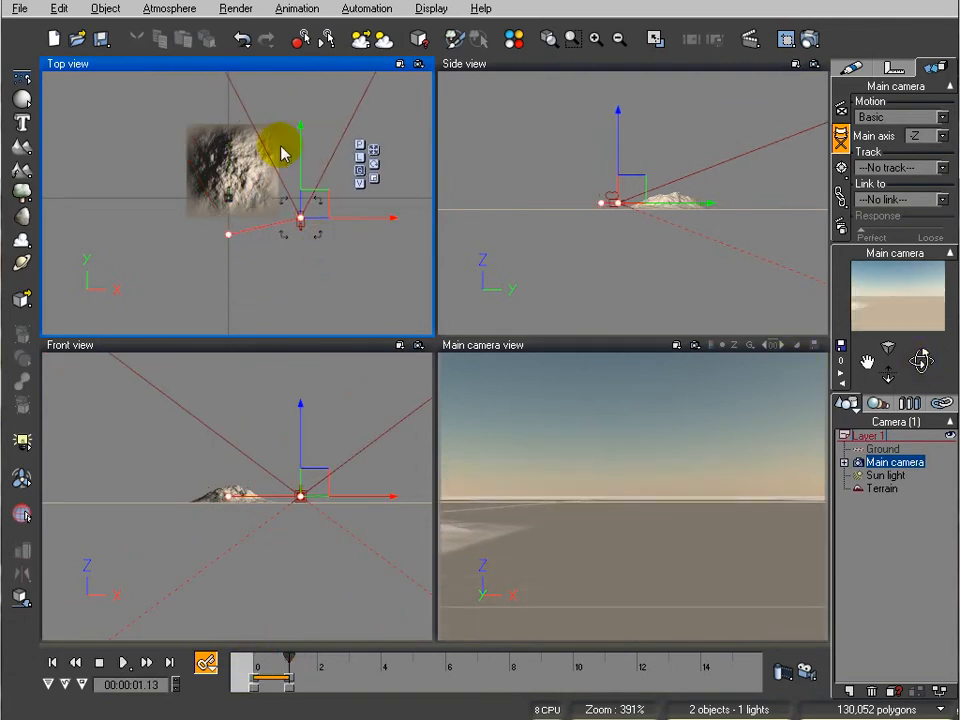
left_click_drag(924, 360, 235, 110)
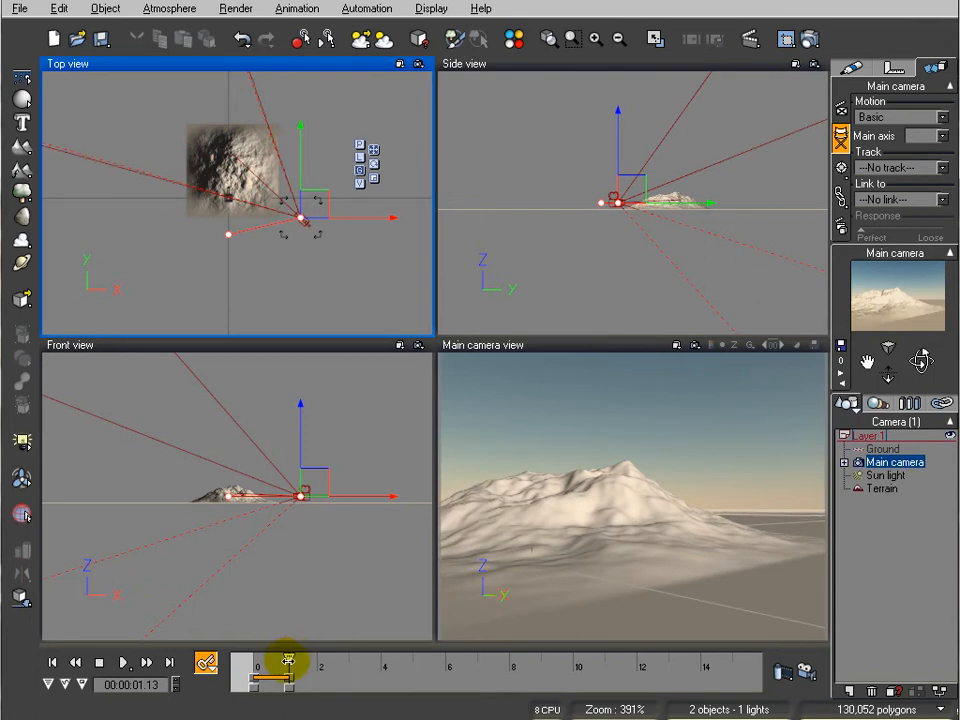
- At 00:00:02.21, move the main camera along +Y to beside the terrain's +X edge and rotate it to face the terrain
left_click_drag(294, 189, 328, 135)
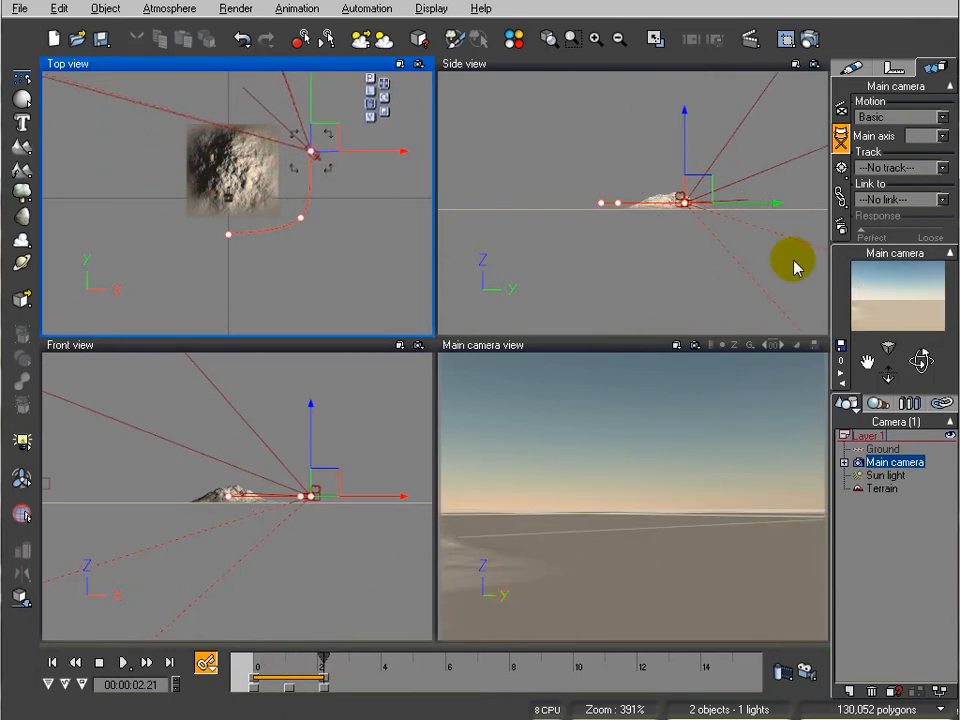
left_click_drag(921, 358, 655, 402)
left_click(622, 346)
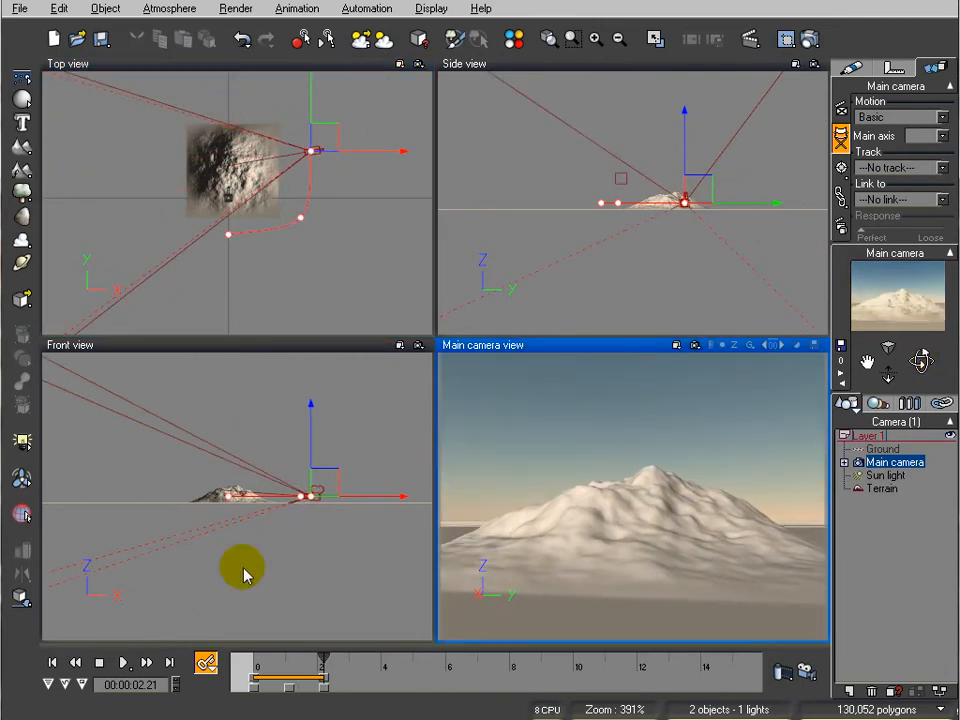
- Set the current time to 00:00:01.38 and examine the main camera's position and lens properties there
left_click_drag(322, 660, 297, 657)
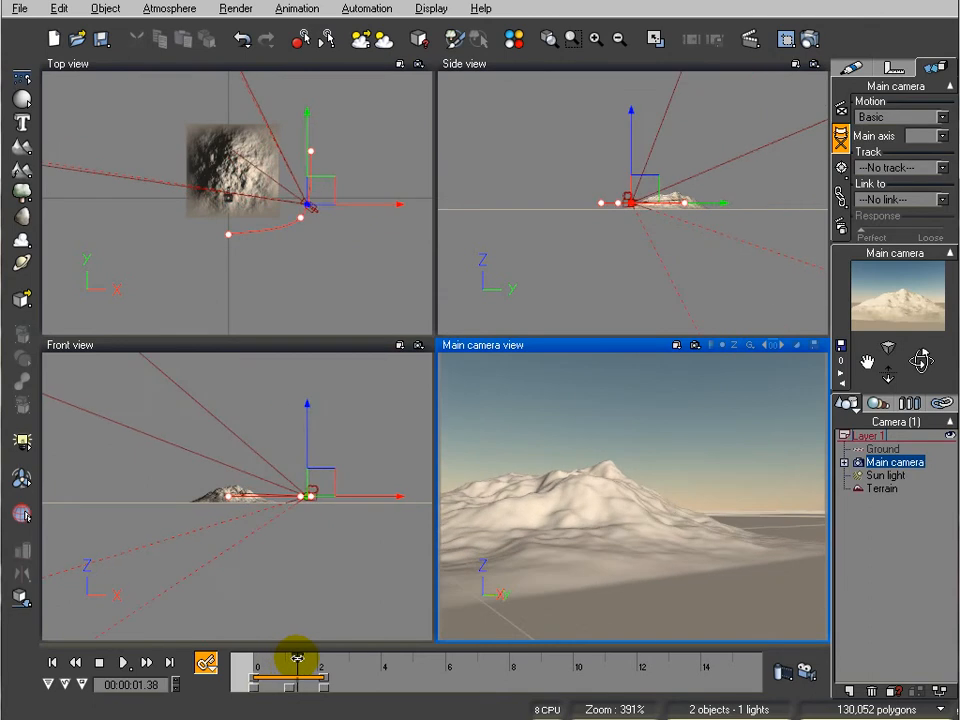
left_click(886, 64)
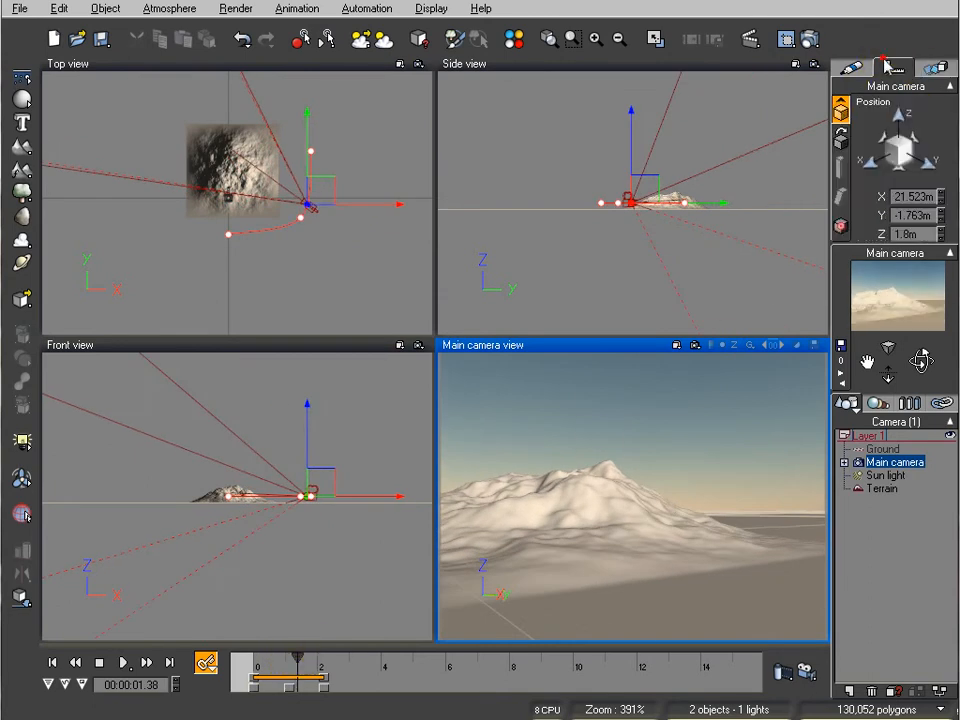
left_click(852, 68)
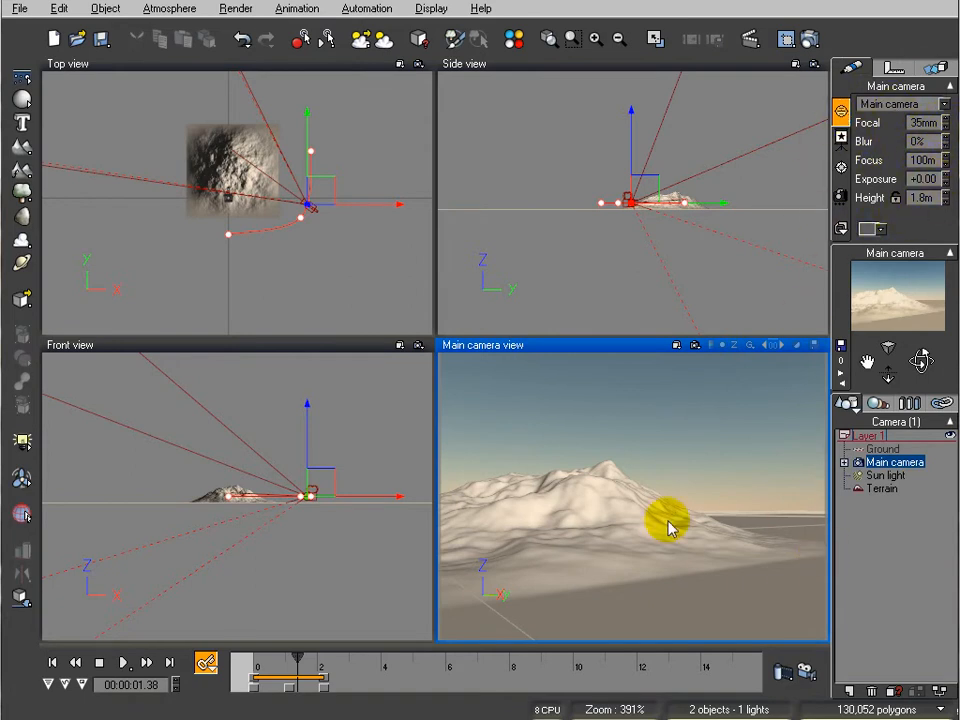
- Examine the keyframing options available for the main camera and keep the main camera selected
left_click(205, 667)
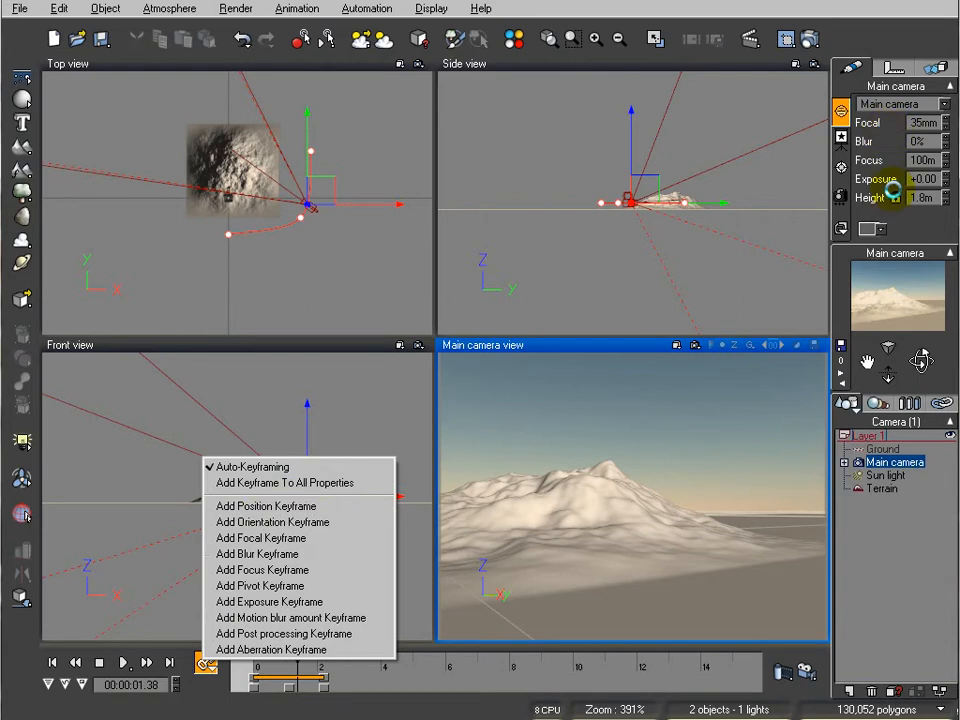
left_click(903, 580)
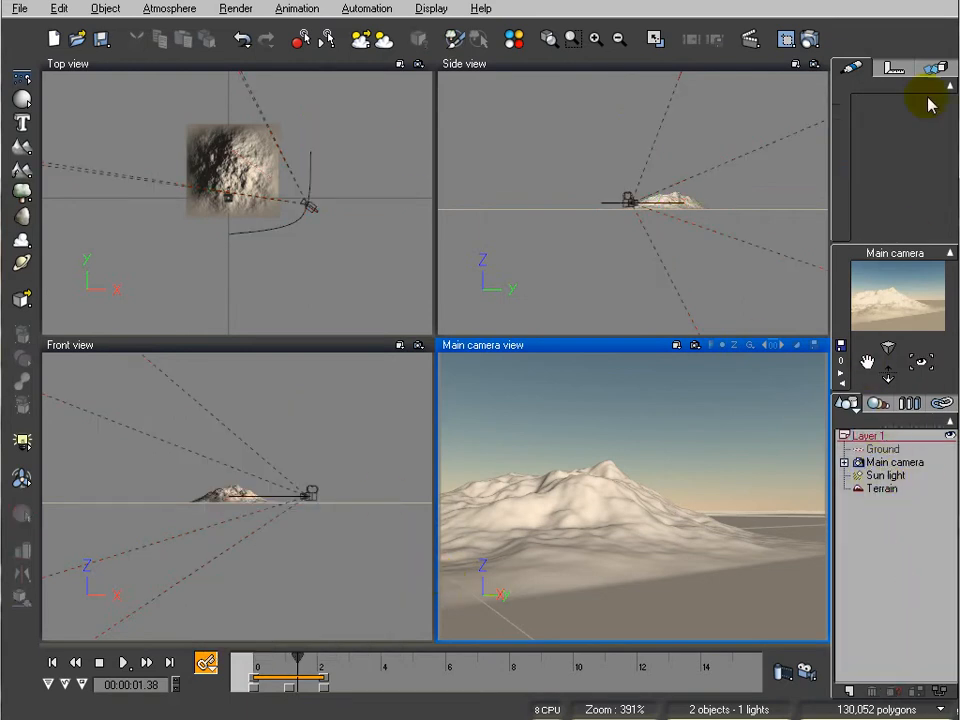
left_click(889, 464)
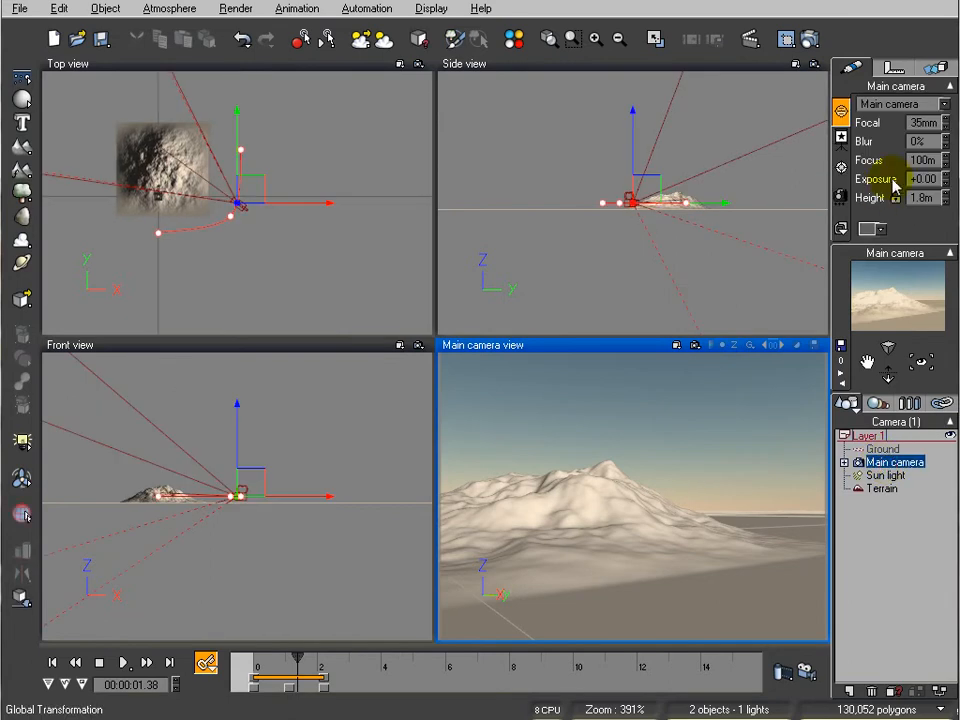
- Expand the main camera's property tracks in the timeline and examine them, declining the switch to XYZ rotation interpolation
left_click(47, 685)
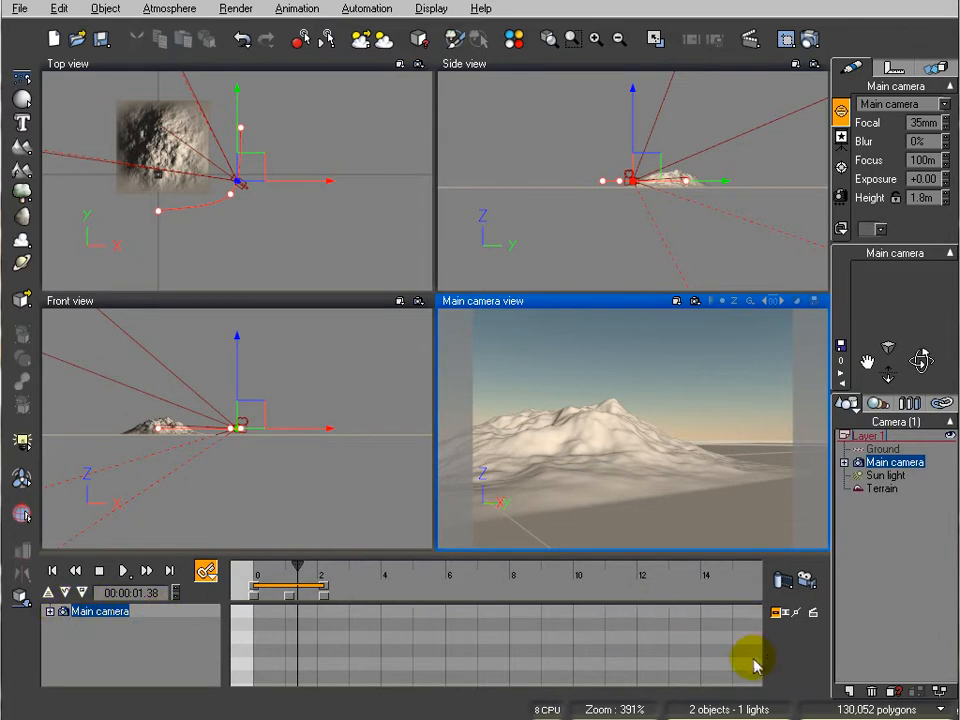
left_click(48, 612)
scroll(68, 640, "down", 3)
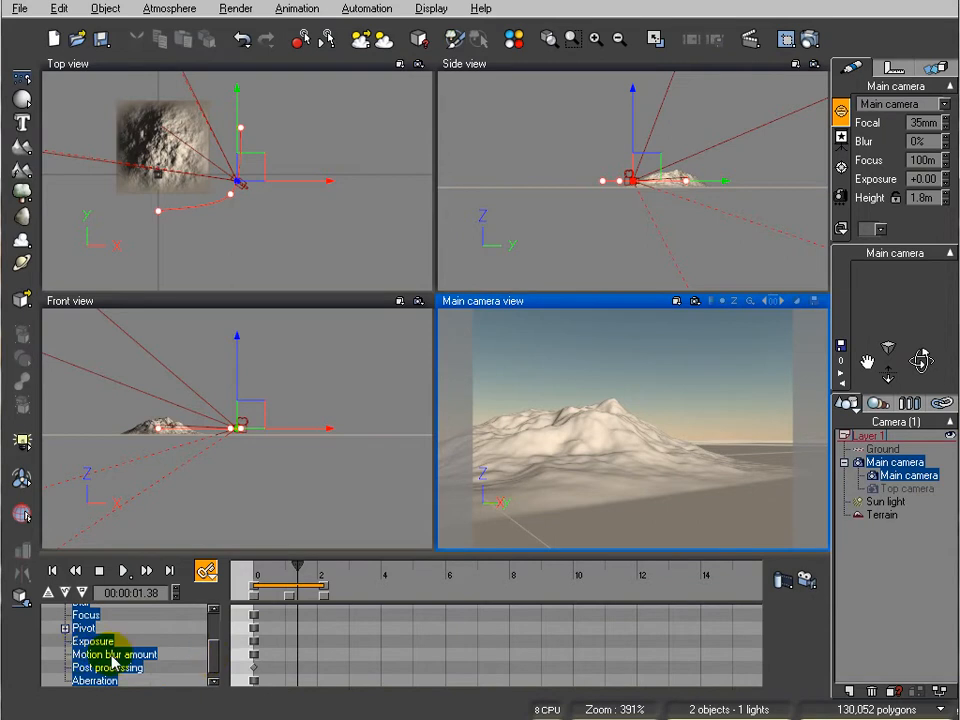
scroll(98, 648, "up", 3)
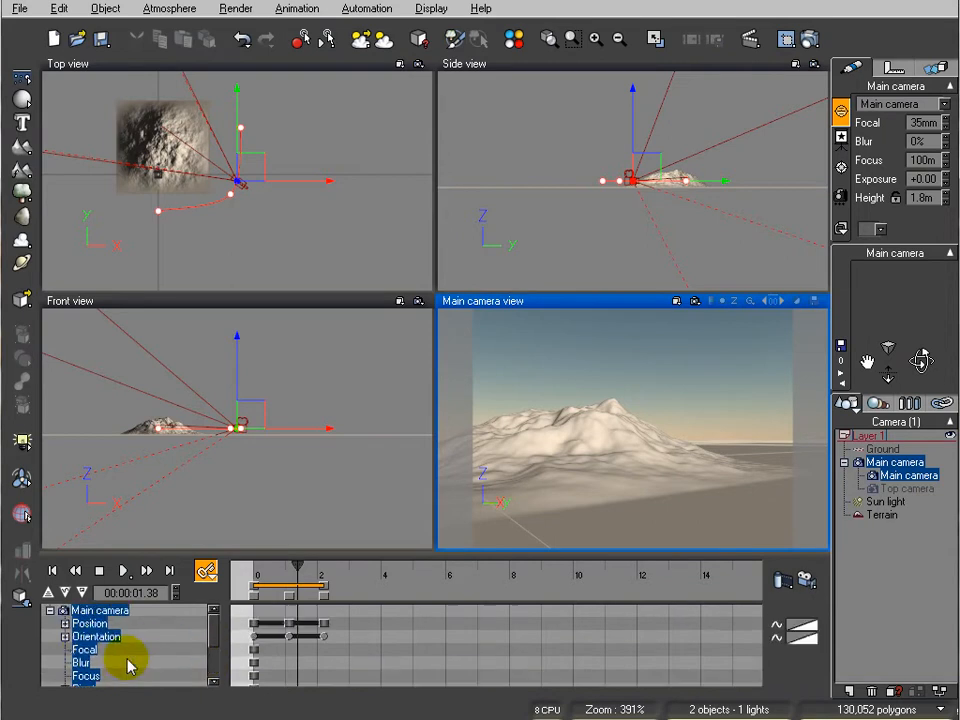
left_click(64, 636)
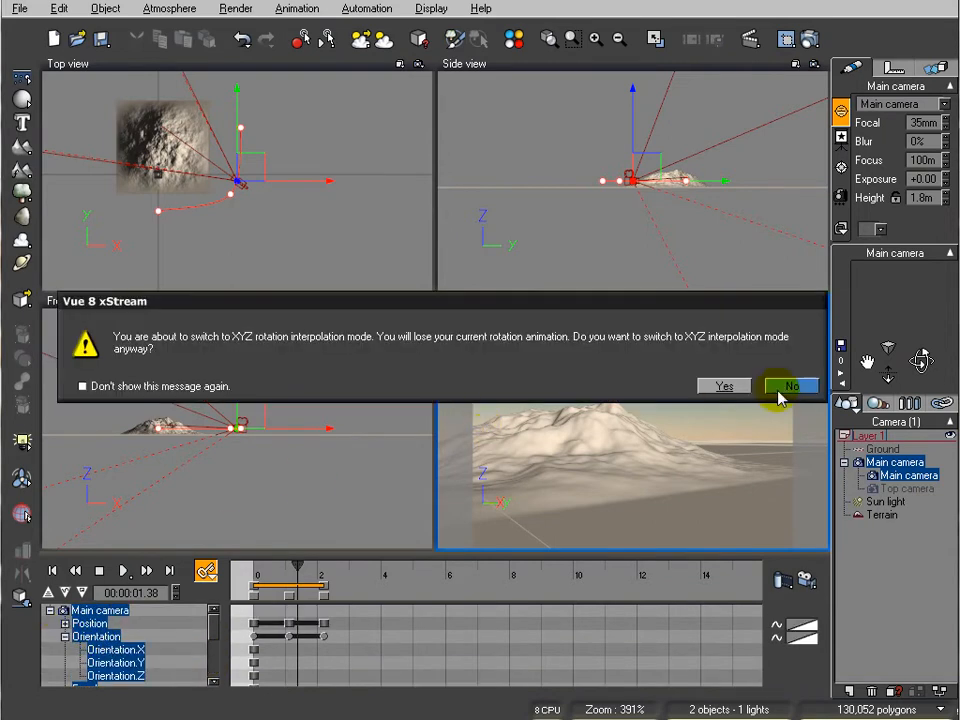
left_click(787, 388)
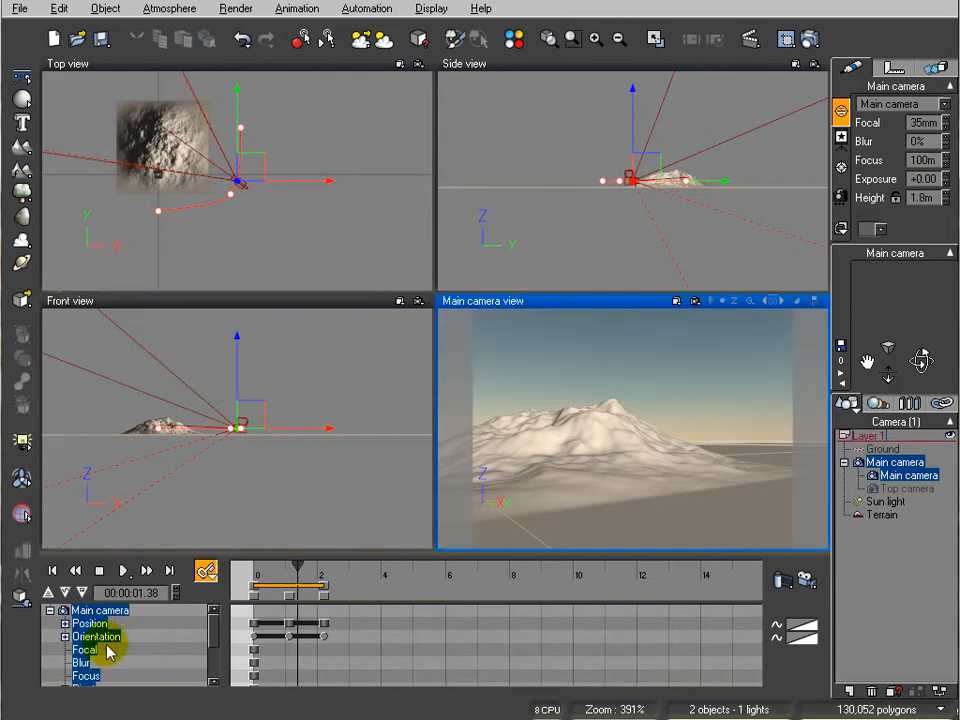
scroll(216, 620, "down", 2)
scroll(214, 621, "up", 2)
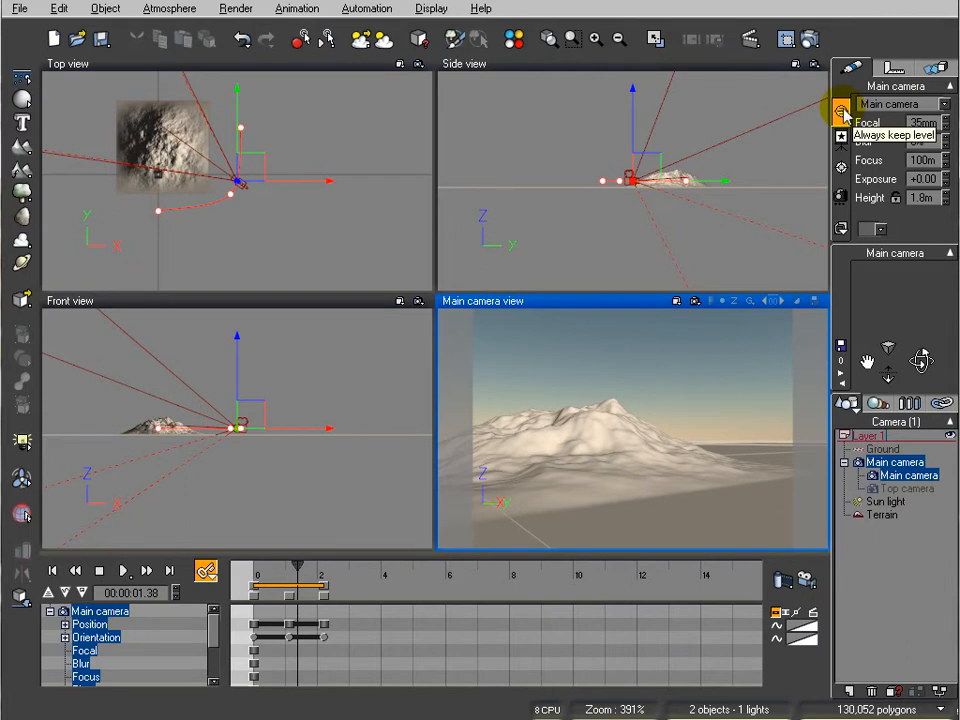
- Turn off Always keep level for the main camera and switch its orientation animation to XYZ interpolation
left_click(843, 111)
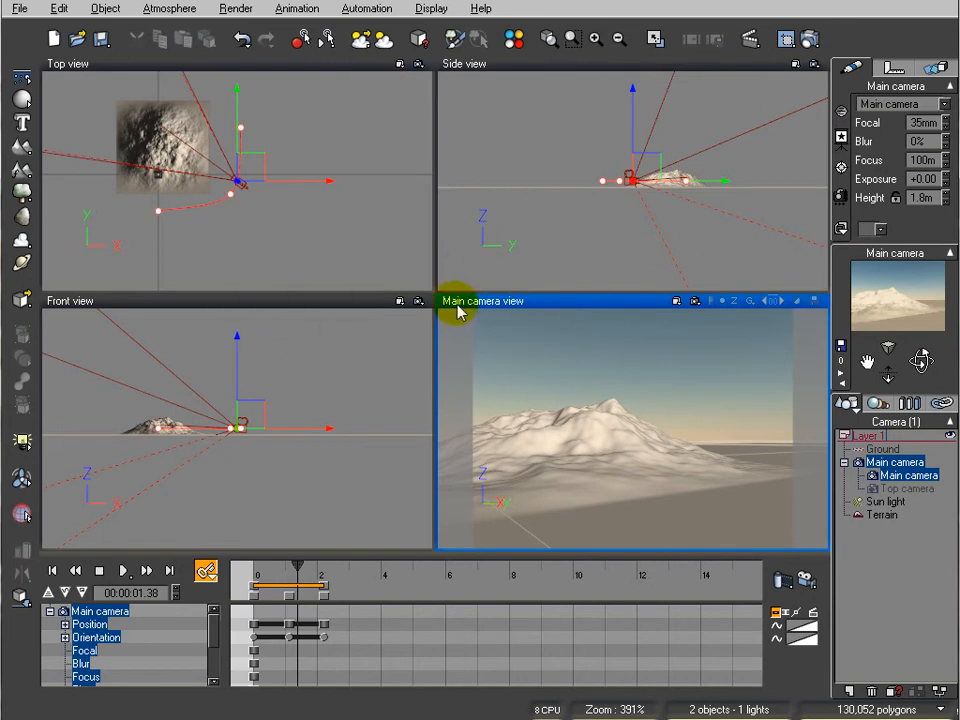
left_click(65, 637)
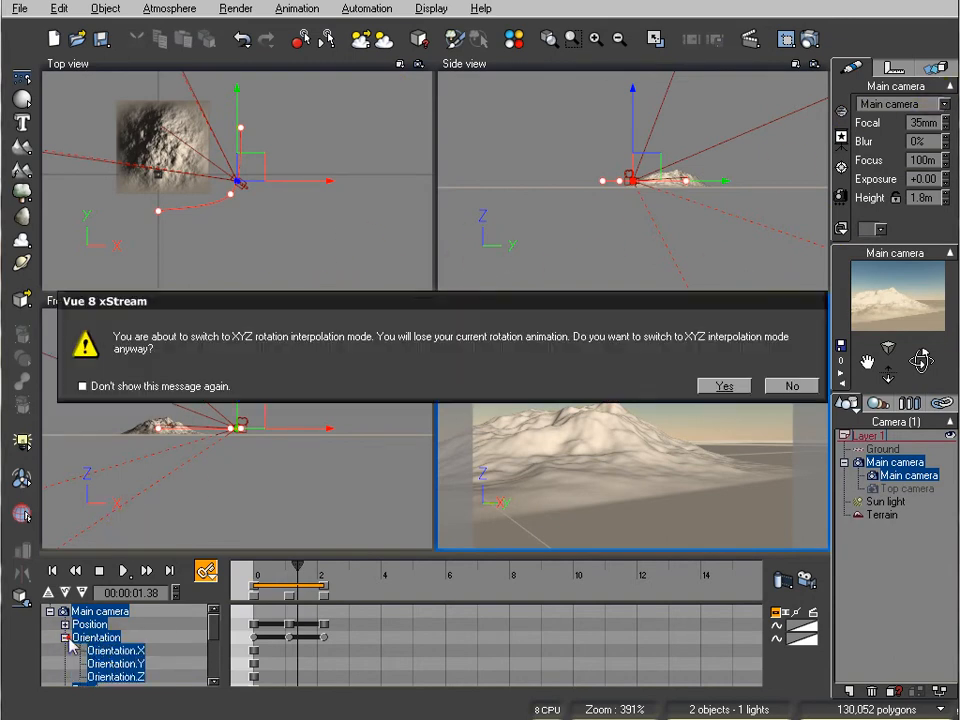
left_click(787, 387)
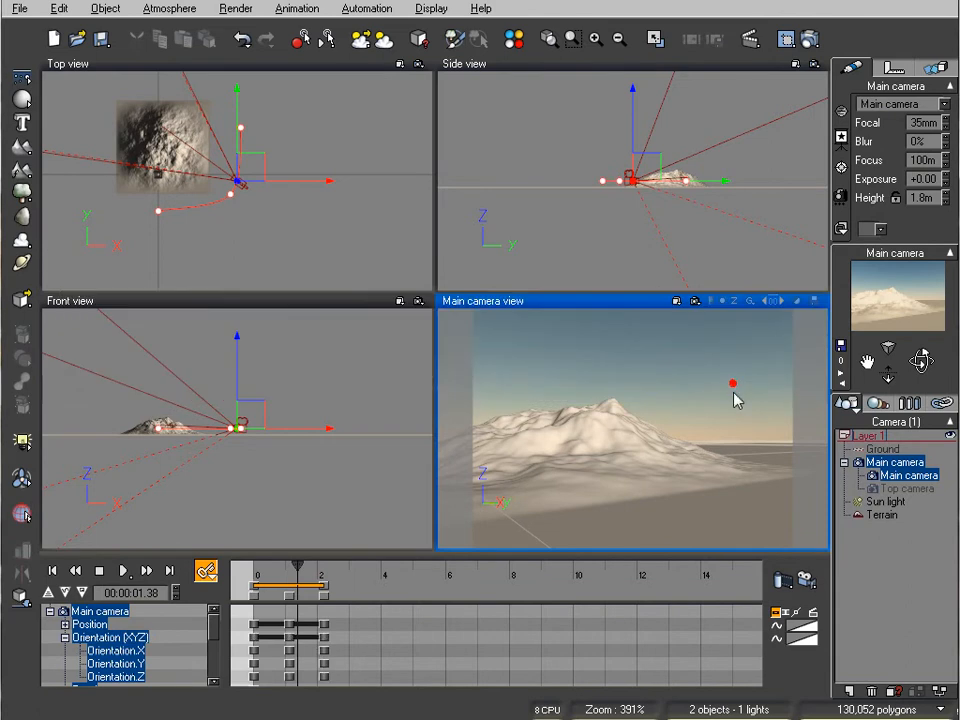
left_click(50, 611)
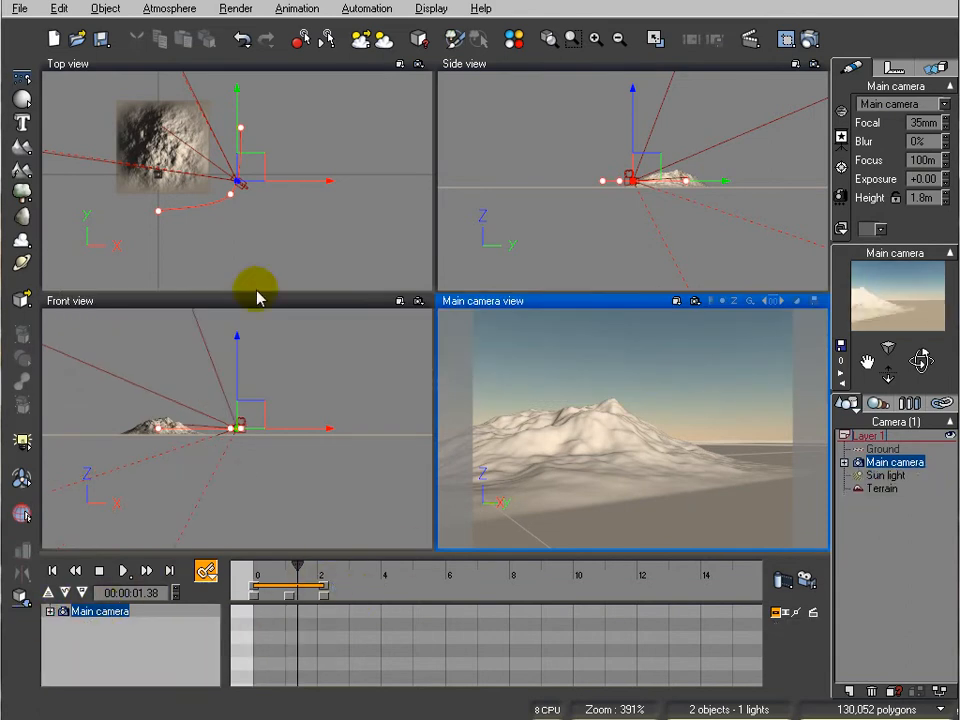
- Hide the timeline's property tracks and, at 00:00:00.63, rotate the main camera to face the terrain
right_click(257, 216)
left_click(315, 248)
left_click(332, 144)
left_click(240, 186)
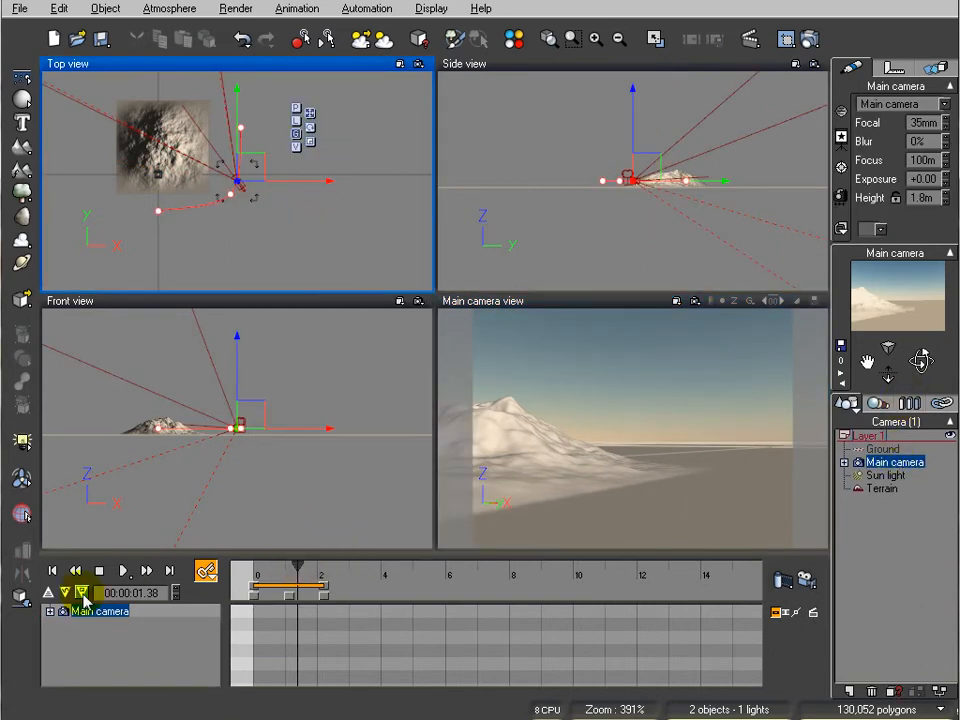
left_click(46, 592)
mouse_move(300, 655)
left_mouse_down()
mouse_move(274, 655)
mouse_move(317, 656)
mouse_move(266, 656)
mouse_move(291, 656)
left_mouse_up()
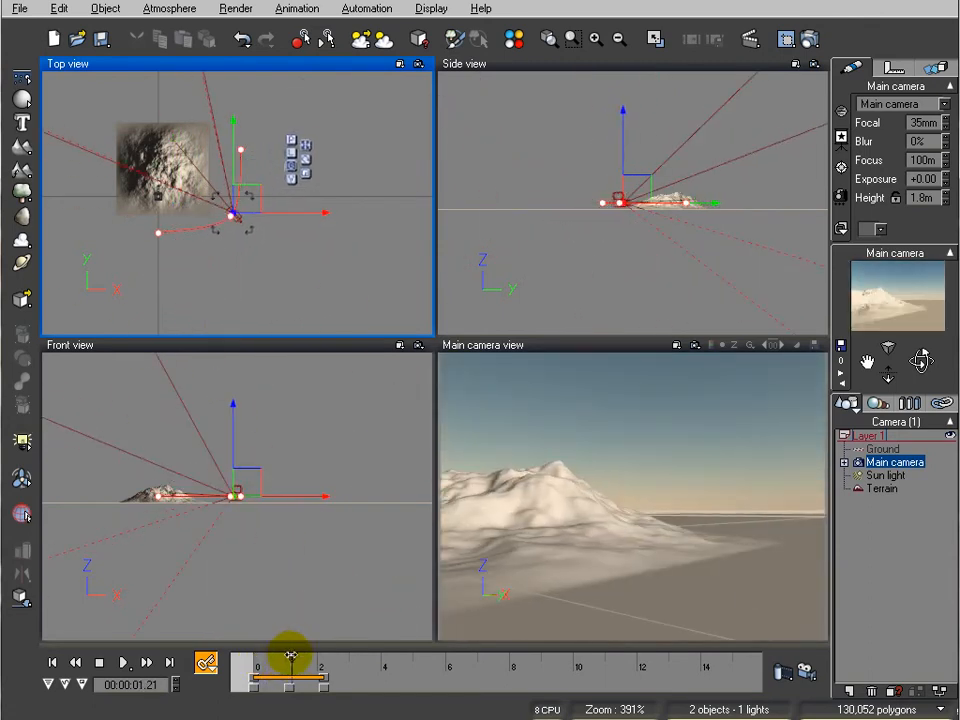
mouse_move(291, 655)
left_mouse_down()
mouse_move(250, 655)
mouse_move(273, 651)
left_mouse_up()
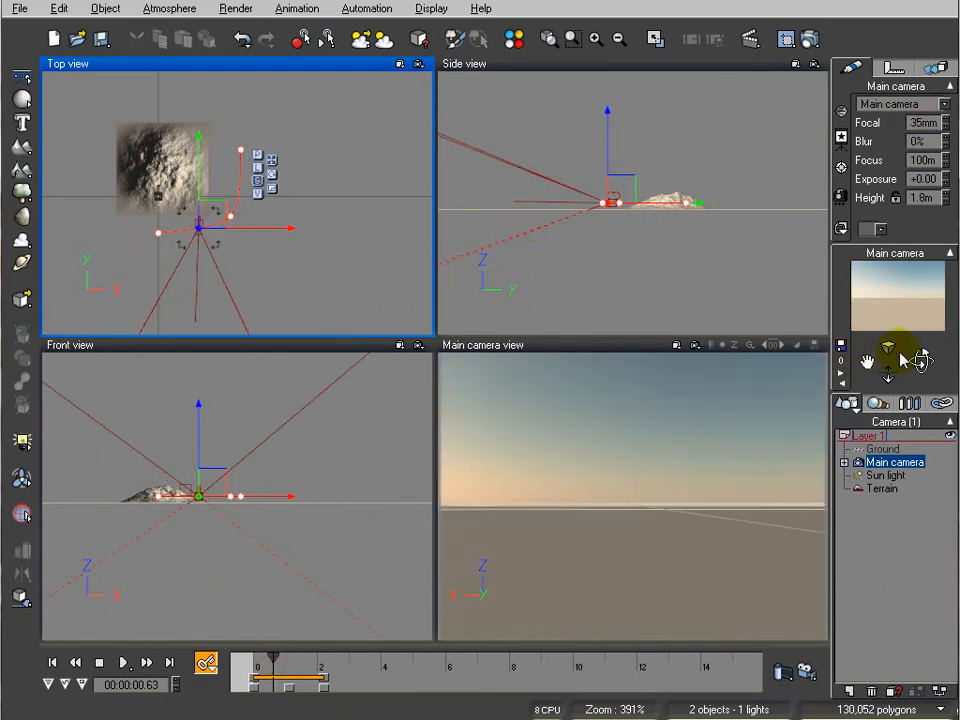
mouse_move(234, 113)
left_mouse_down()
mouse_move(221, 115)
mouse_move(231, 111)
left_mouse_up()
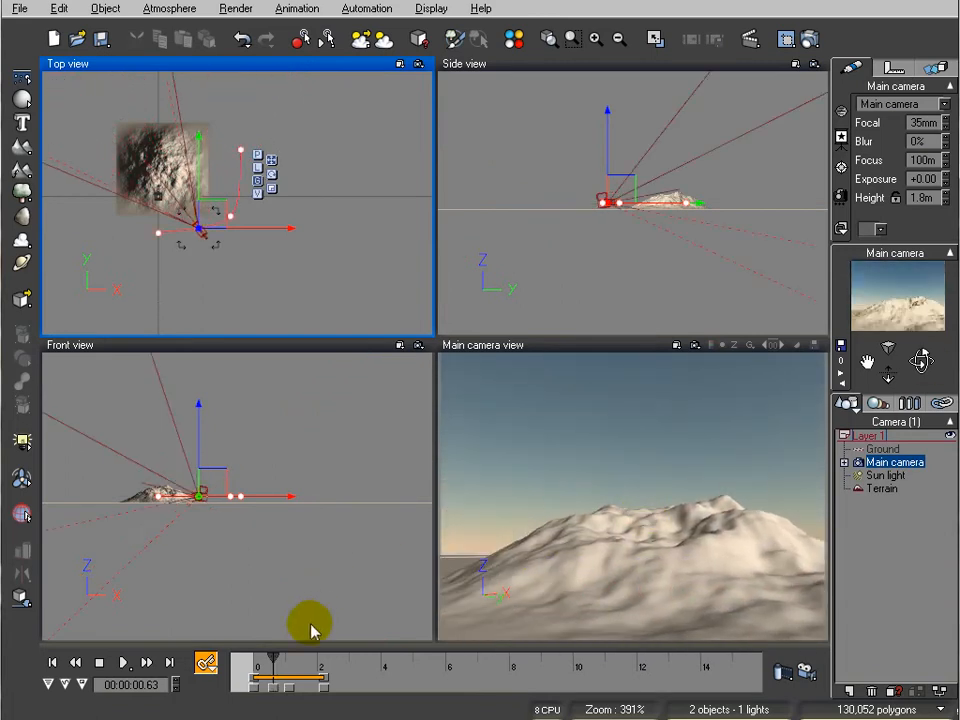
- At 00:00:00.59, move the main camera slightly outward toward +X and -Y to round its path near the terrain's front edge
mouse_move(279, 660)
left_mouse_down()
mouse_move(265, 658)
mouse_move(294, 657)
mouse_move(253, 654)
mouse_move(271, 660)
left_mouse_up()
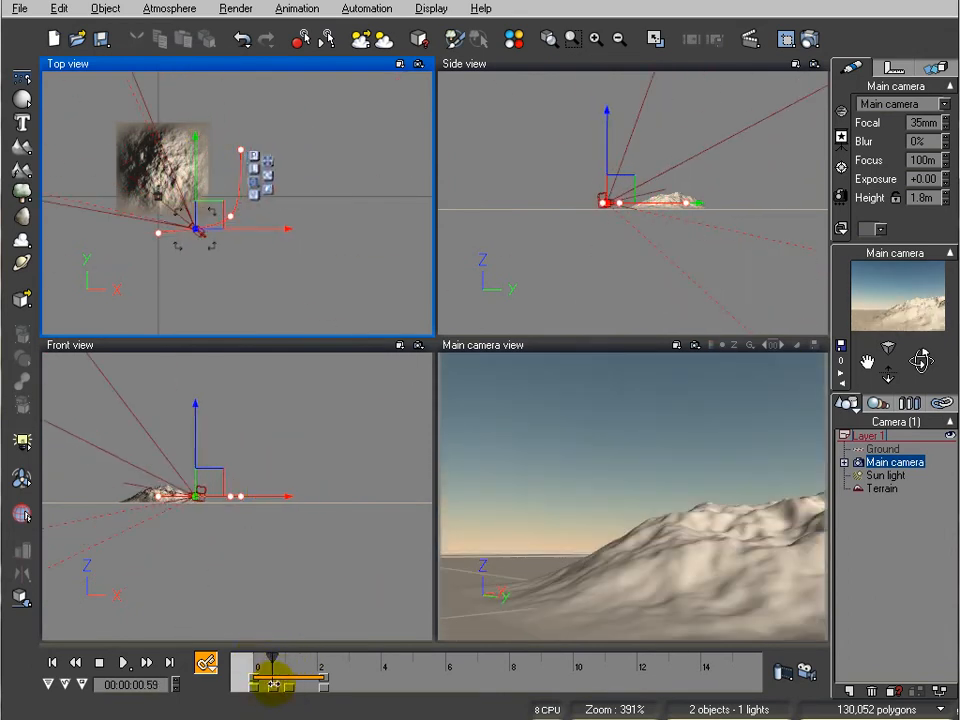
right_click_drag(280, 247, 337, 210)
scroll(313, 224, "up", 2)
left_click_drag(258, 205, 270, 216)
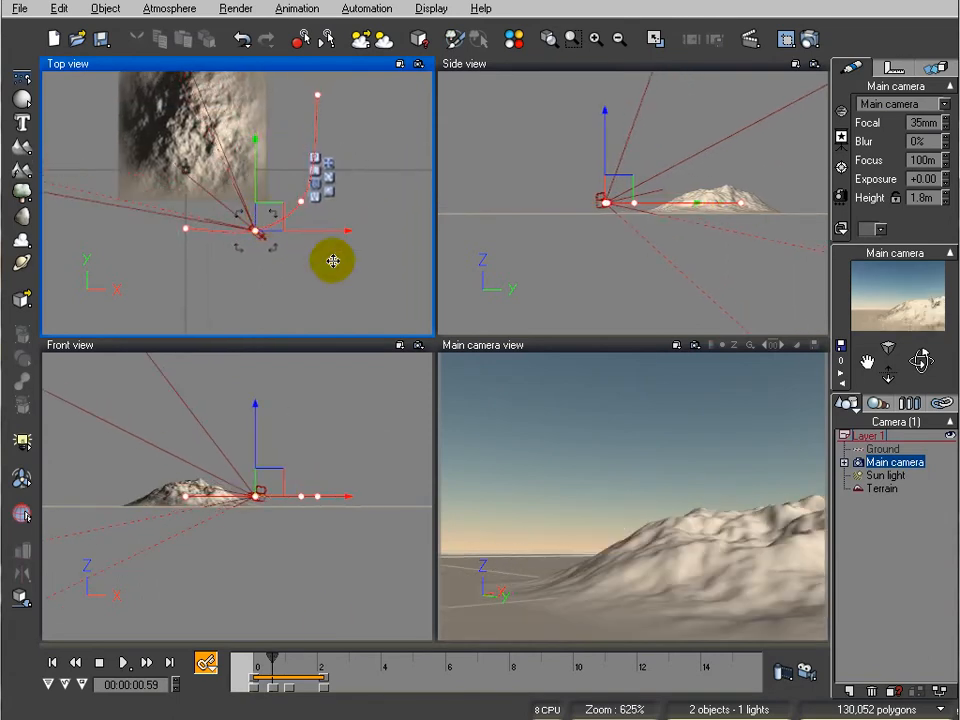
- At 00:00:01.71, move the main camera slightly toward -X and -Y beside the terrain's +X edge
left_click_drag(274, 657, 309, 657)
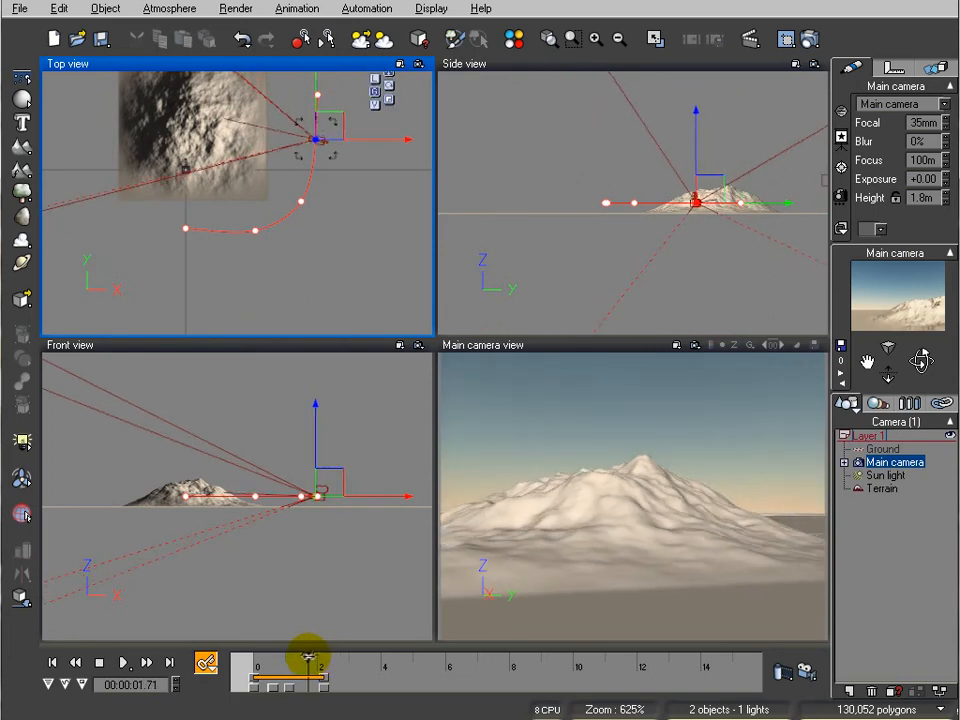
right_click_drag(315, 201, 318, 242)
left_click_drag(336, 203, 314, 168)
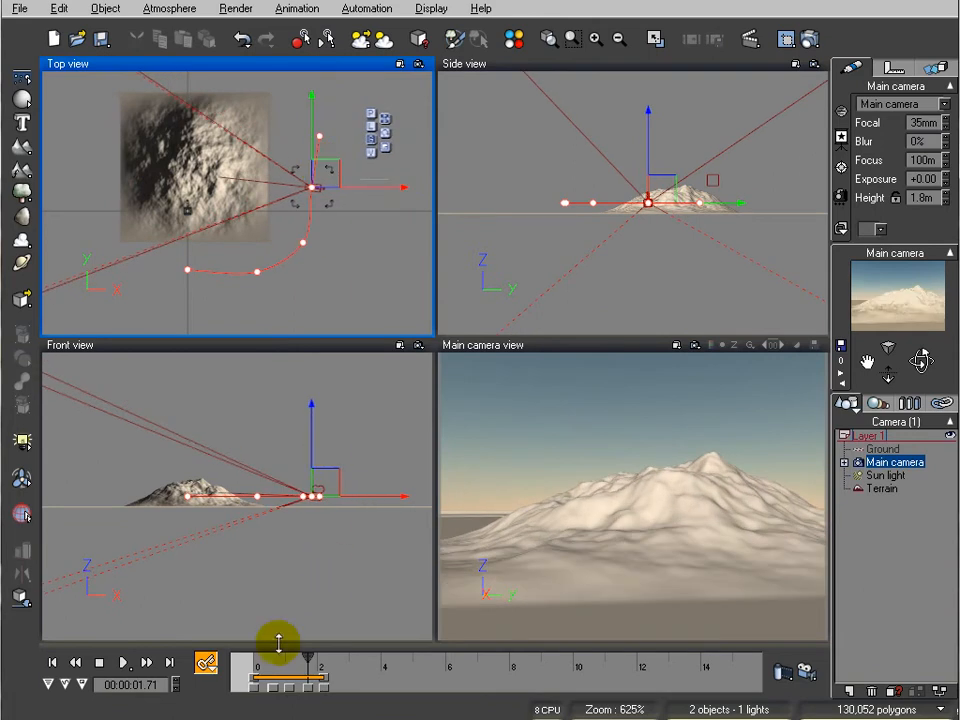
- Review the main camera's keyframe options and reshaped path, and check the camera view at 00:00:01.63
left_click(206, 662)
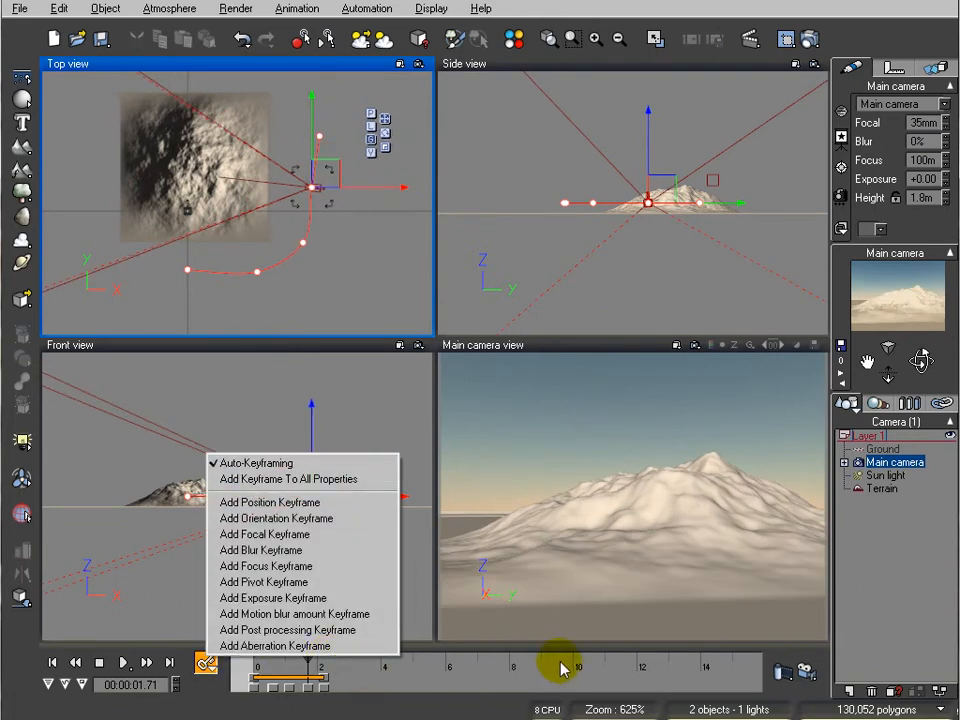
left_click(824, 655)
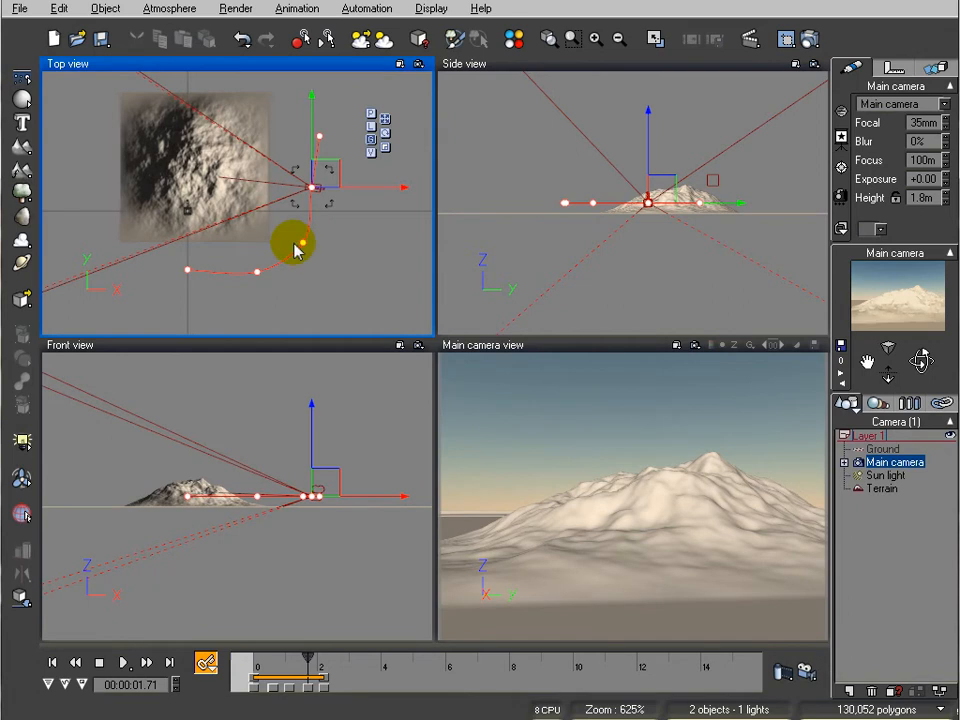
right_click_drag(351, 235, 386, 257)
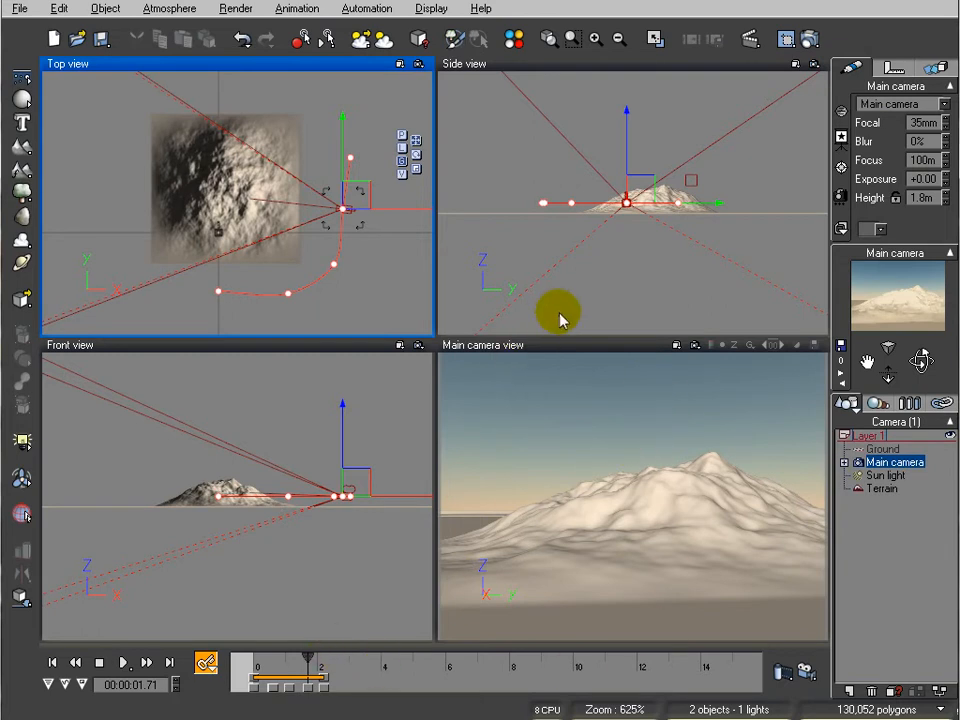
left_click(563, 345)
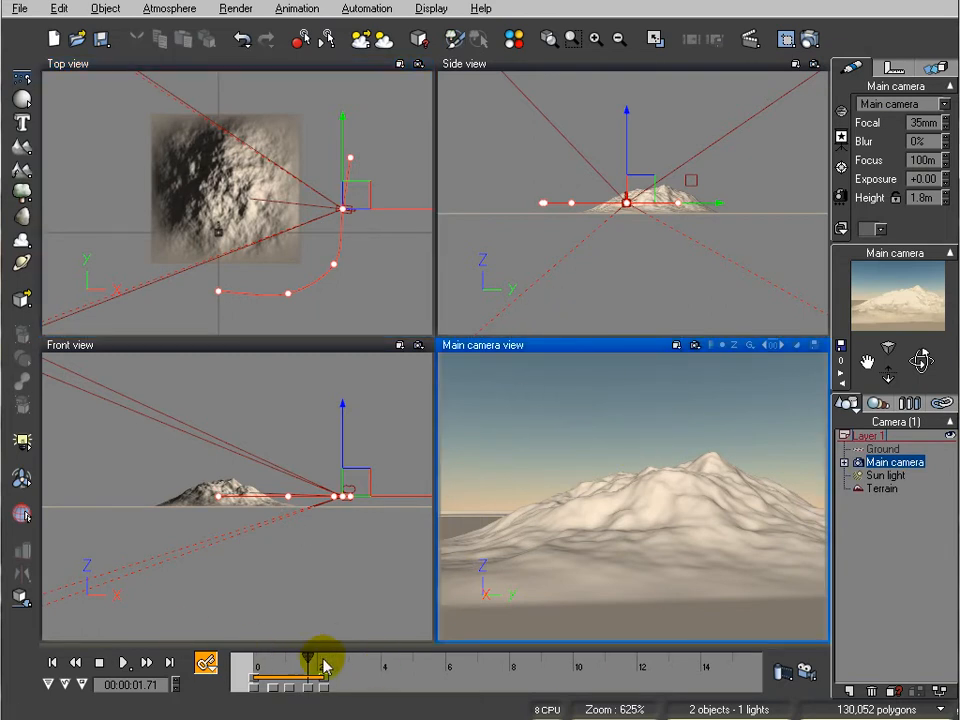
mouse_move(303, 658)
left_mouse_down()
mouse_move(259, 658)
mouse_move(332, 662)
mouse_move(253, 662)
mouse_move(306, 660)
left_mouse_up()
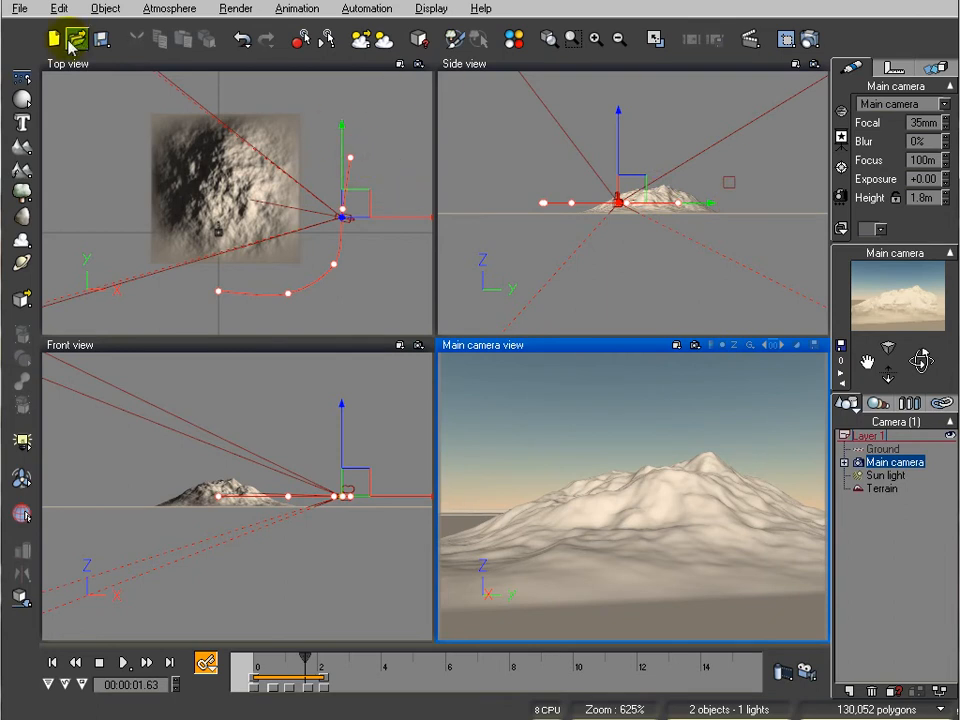
- Start a new scene without saving the current one, and add a terrain moved along +Y away from the camera
left_click(77, 41)
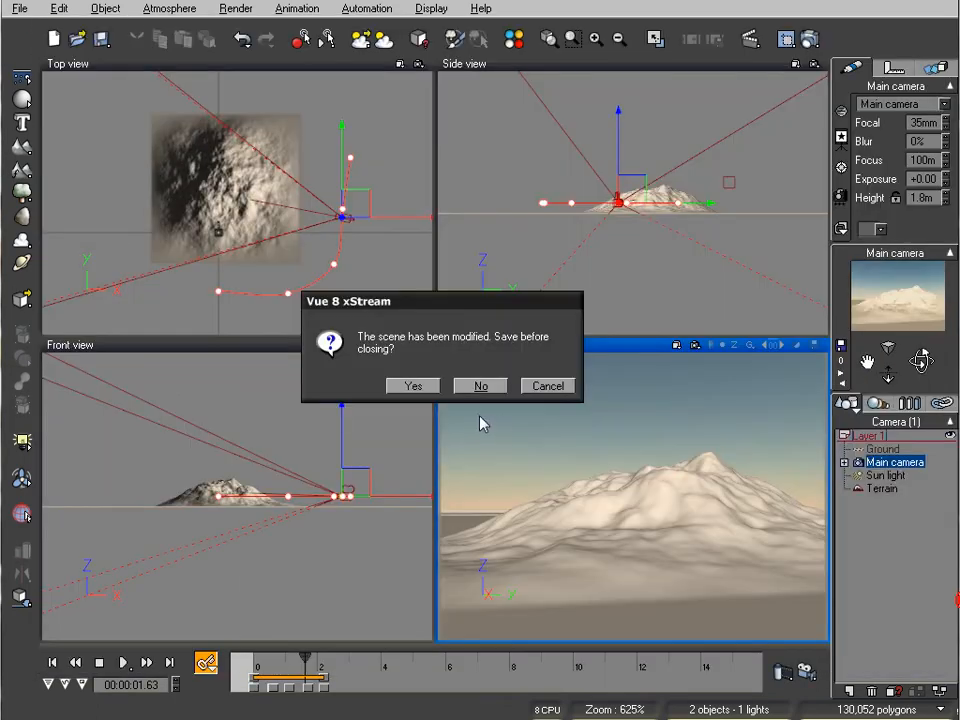
left_click(483, 386)
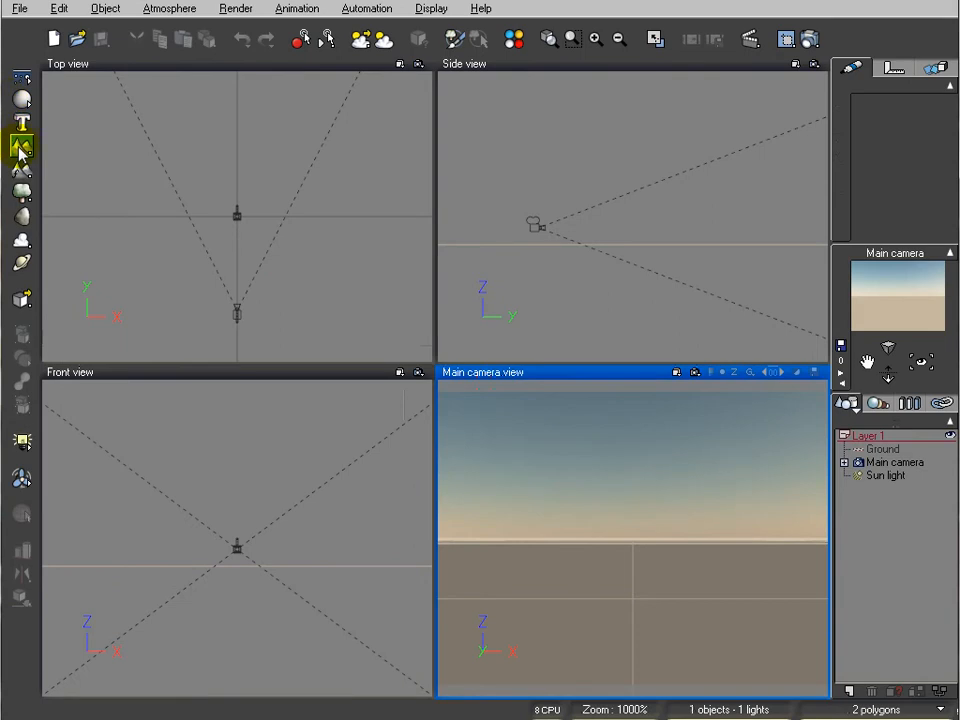
left_click(22, 147)
left_click_drag(253, 194, 251, 97)
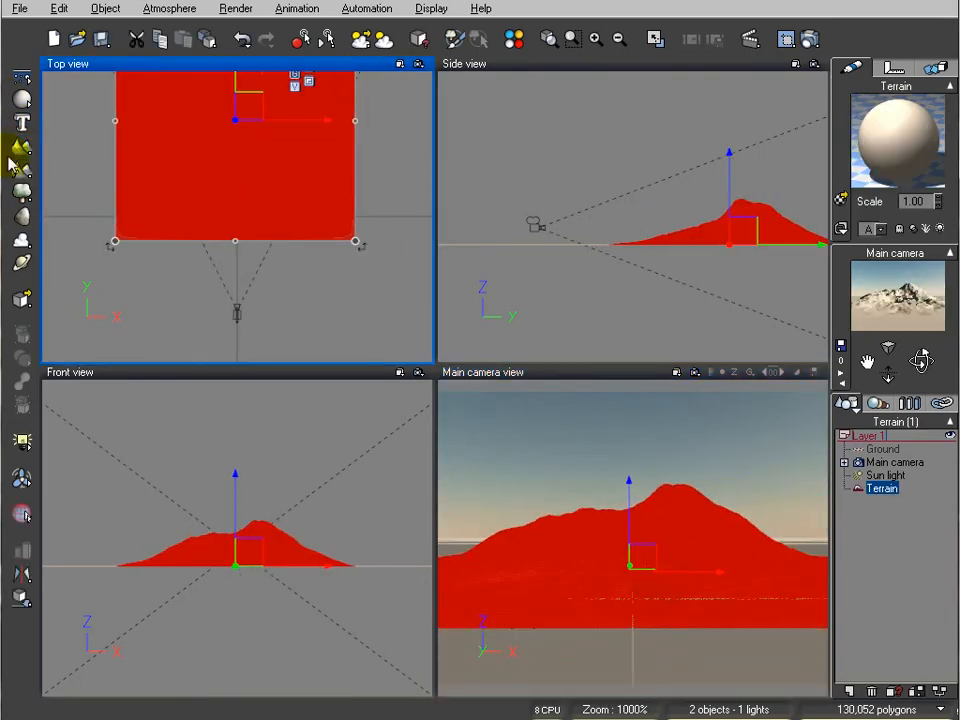
- Add a sphere, scale it up until it covers the terrain, and centre it over the terrain
right_click_drag(195, 152, 212, 201)
scroll(212, 202, "down", 3)
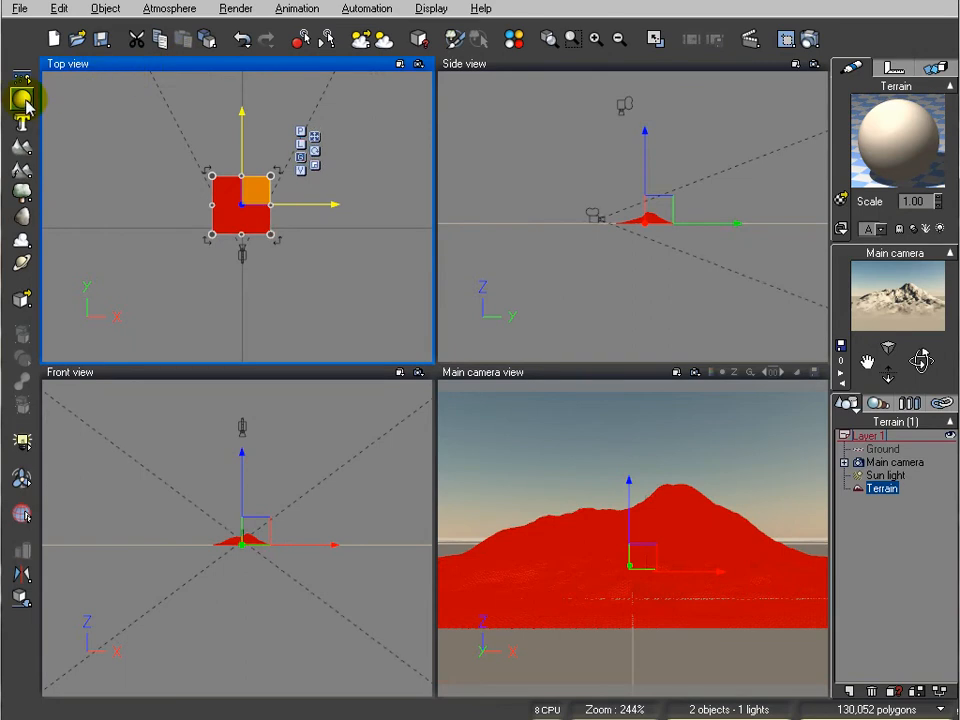
left_click(23, 99)
scroll(293, 216, "up", 3)
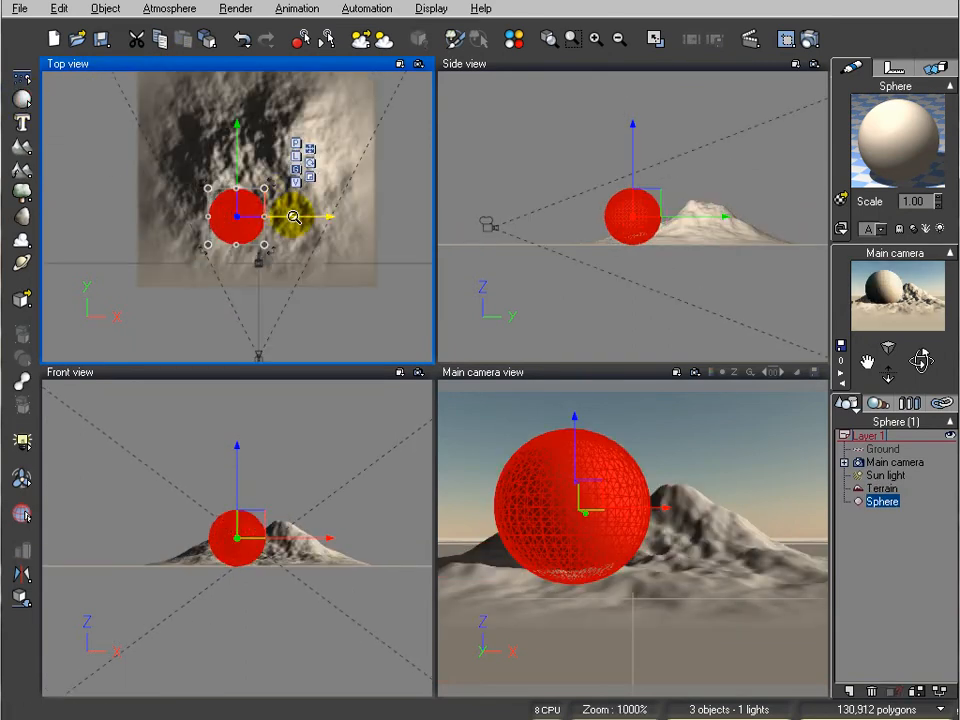
scroll(265, 193, "down", 2)
left_click_drag(260, 197, 527, 24)
left_click_drag(358, 108, 267, 163)
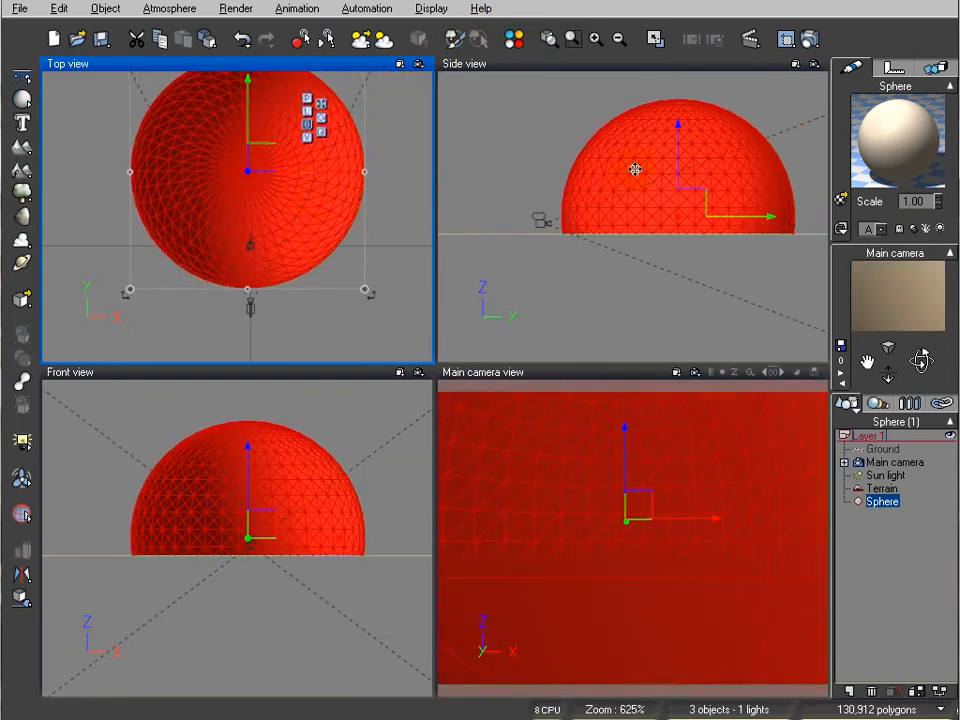
- Review the main camera's animation settings for motion, track and link
left_click(875, 461)
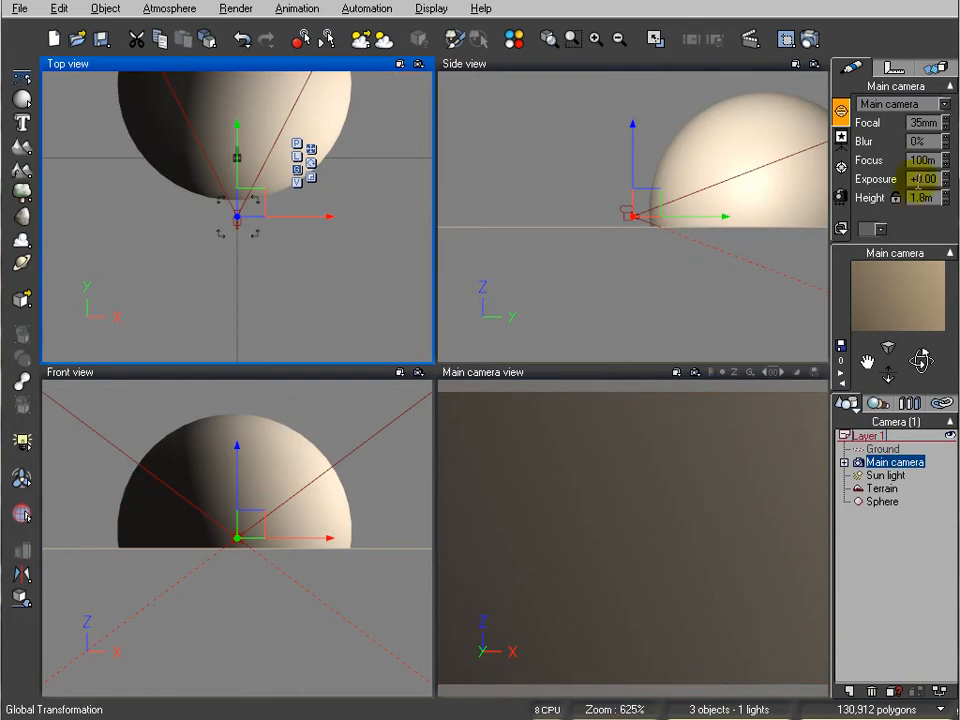
left_click(938, 67)
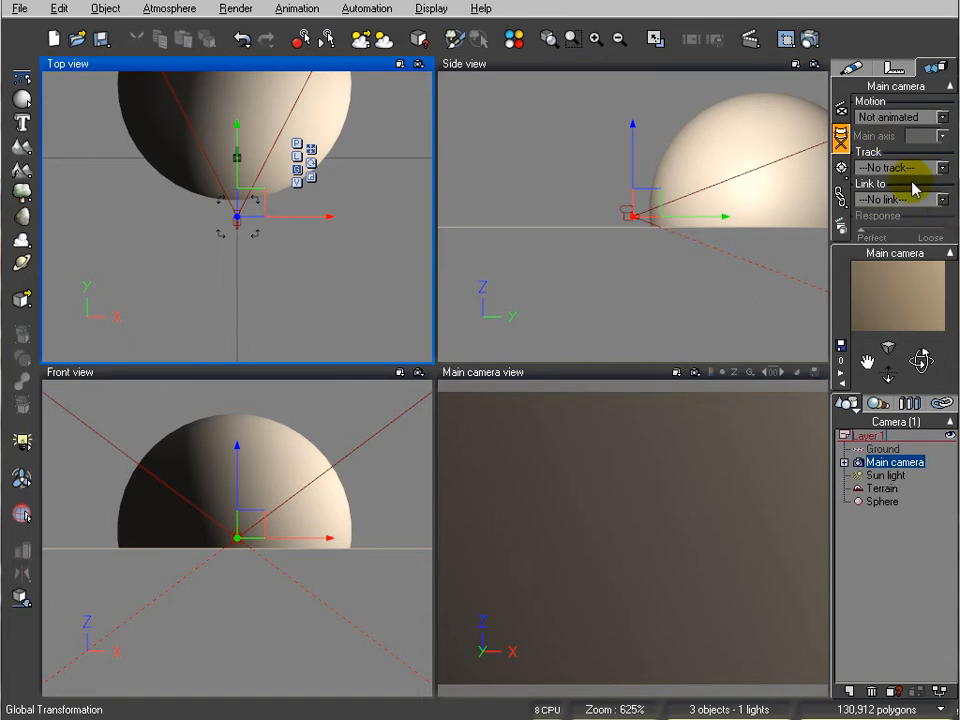
right_click_drag(369, 169, 376, 213)
right_click_drag(491, 154, 526, 197)
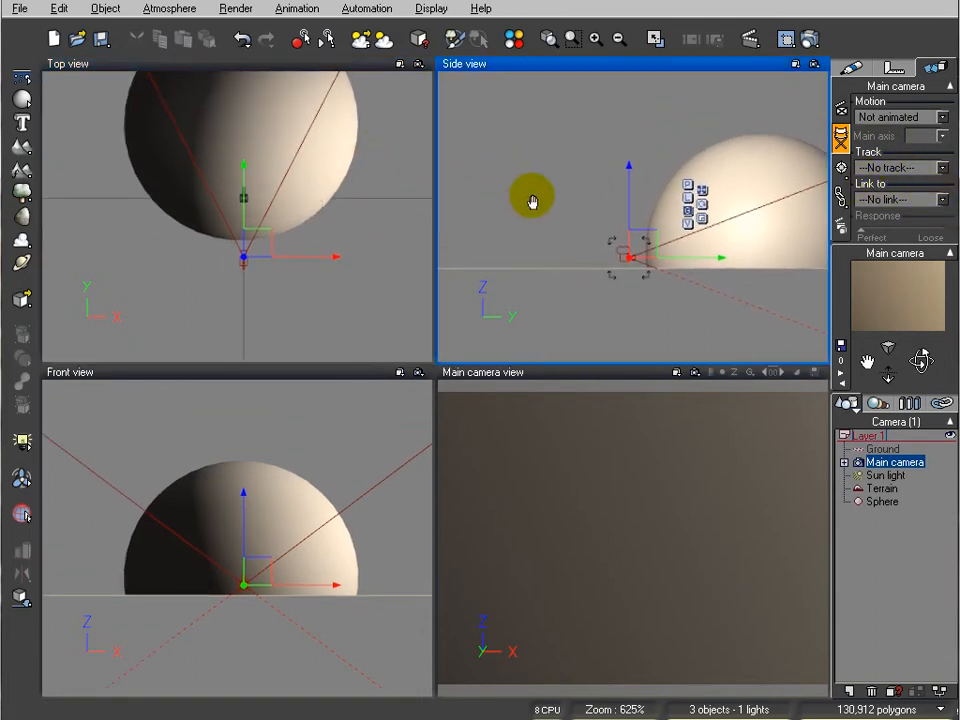
right_click_drag(391, 162, 289, 161)
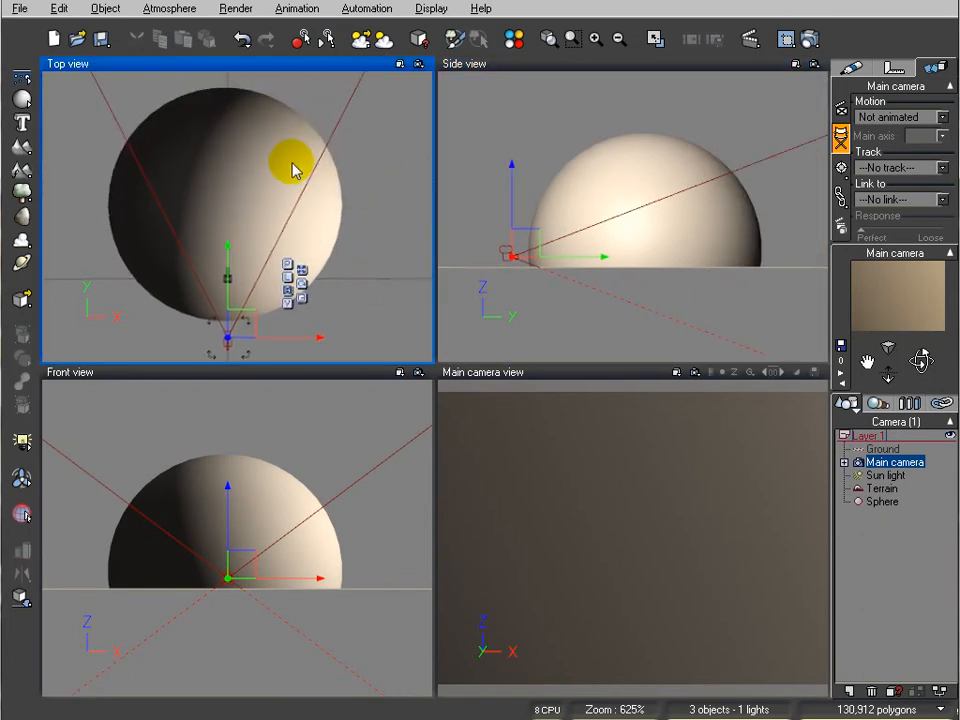
- Add two small spheres and move Sphere3 toward -X and +Y, clear of the large sphere
left_click(289, 161)
scroll(355, 177, "down", 4)
mouse_move(367, 177)
right_mouse_down()
mouse_move(399, 193)
mouse_move(394, 204)
mouse_move(377, 197)
right_mouse_up()
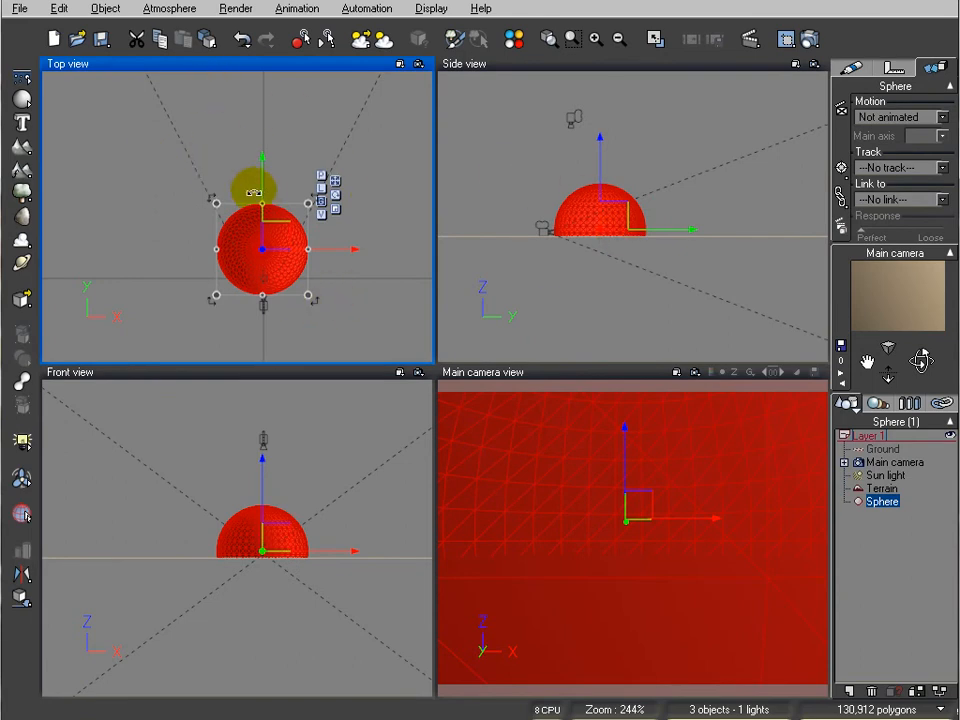
left_click(22, 100)
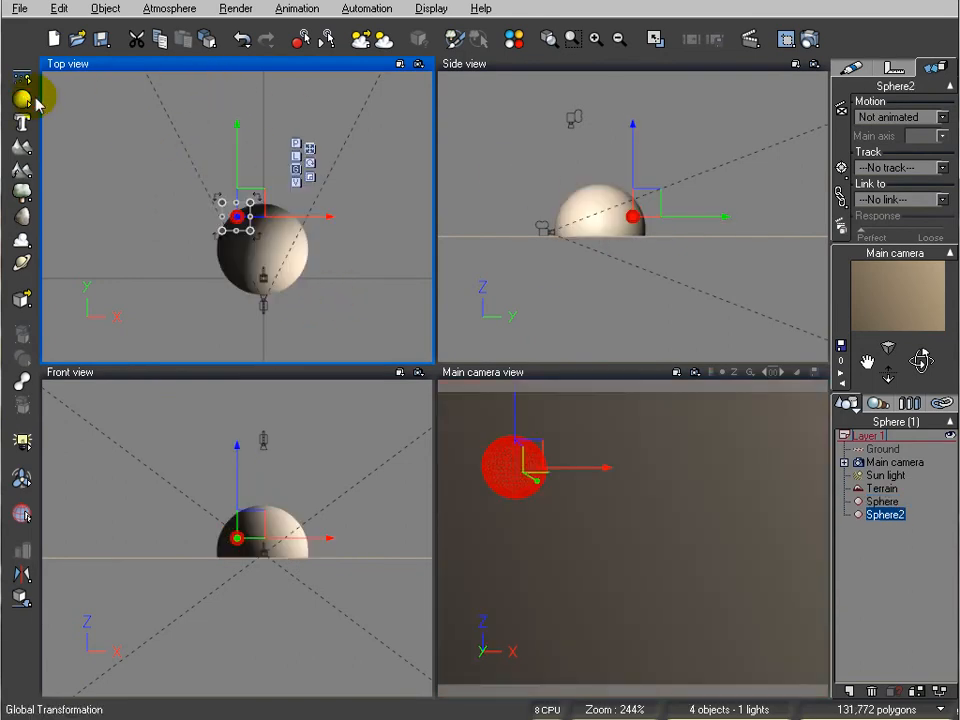
left_click(33, 97)
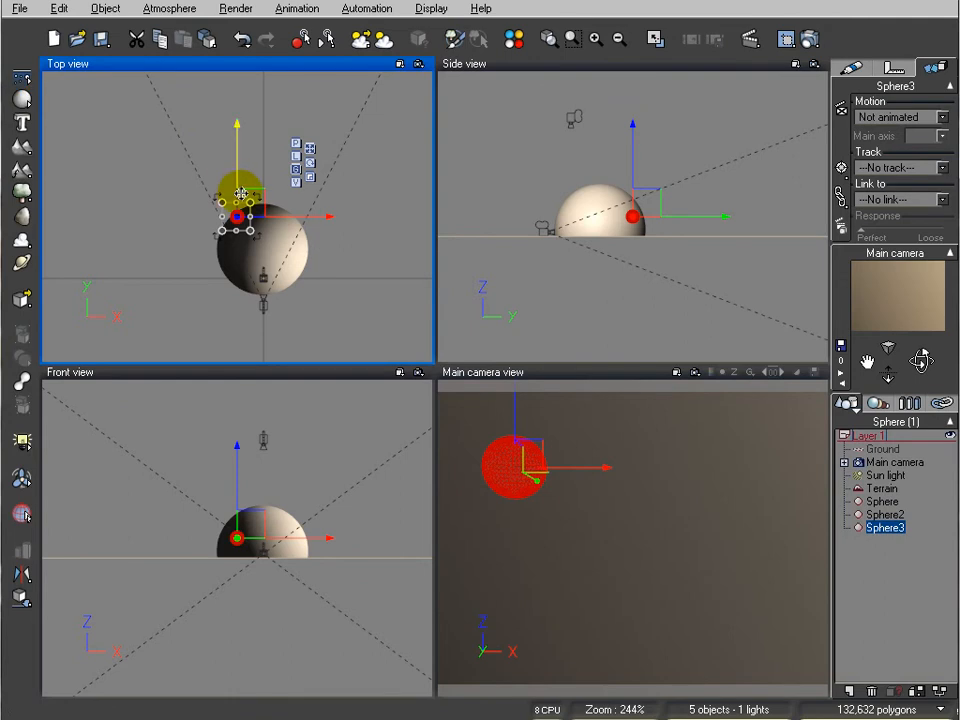
left_click_drag(245, 195, 193, 116)
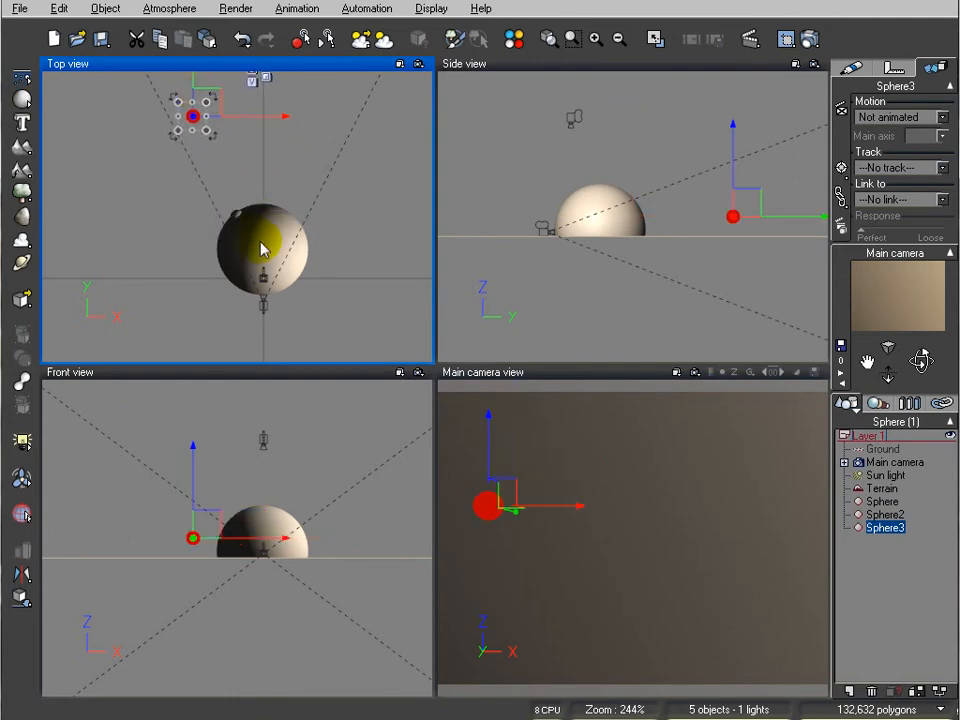
- Move Sphere2 along +Y beside Sphere3, on its +X side, and link Sphere2 to Sphere3
left_click(886, 514)
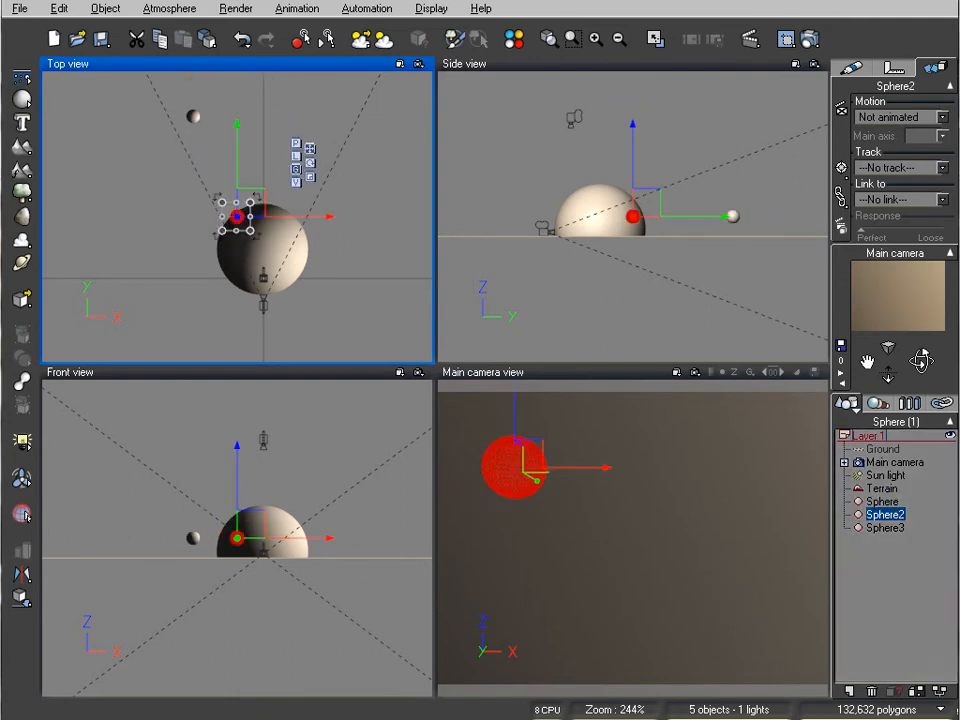
left_click_drag(249, 199, 273, 97)
scroll(286, 145, "up", 4)
right_click_drag(287, 151, 323, 350)
right_click_drag(337, 304, 331, 268)
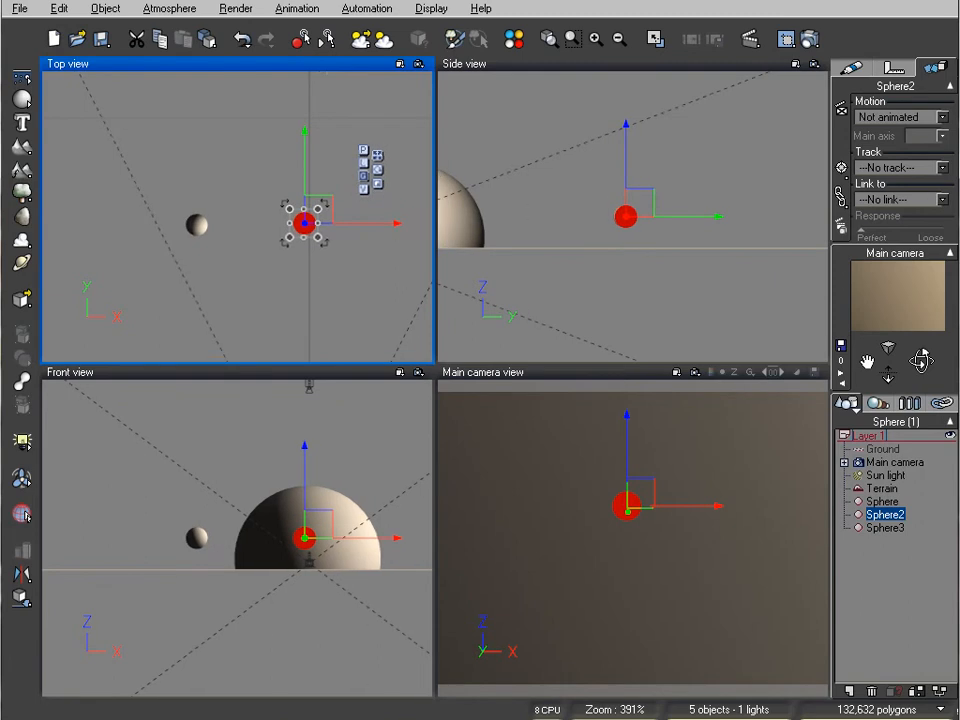
left_click(942, 199)
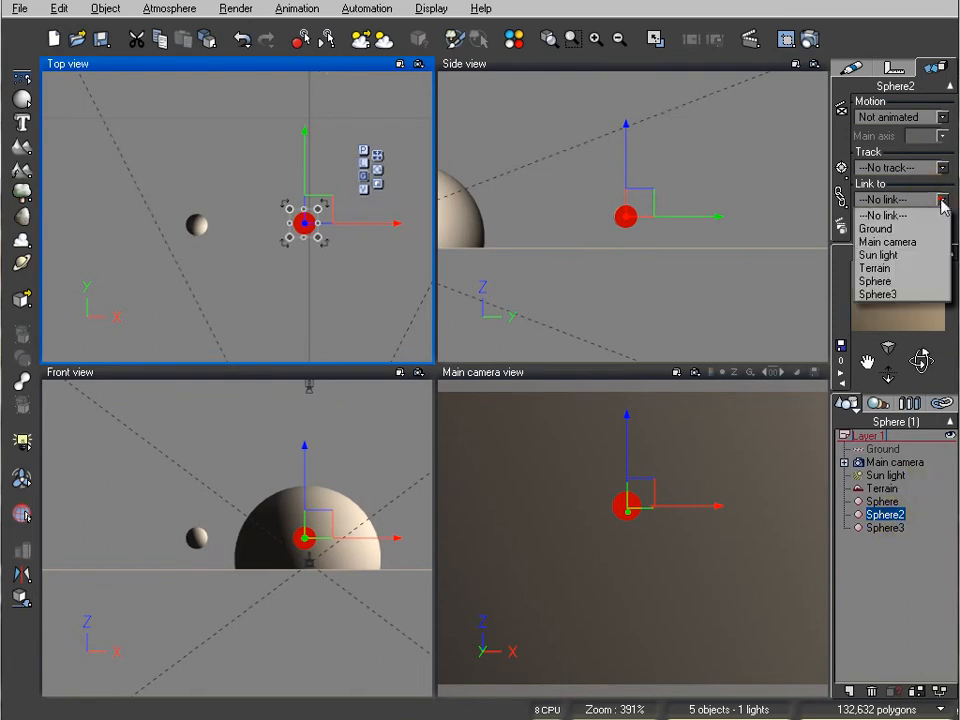
left_click(921, 294)
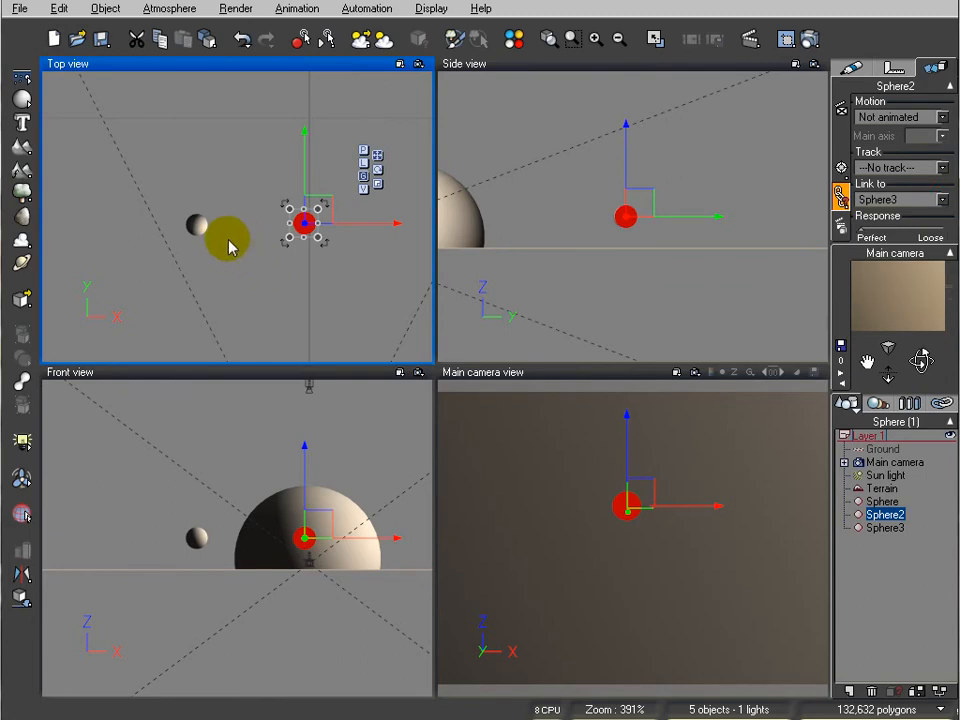
- Move Sphere3 around to test the link with Sphere2, and delete both small spheres
left_click(200, 228)
left_click_drag(203, 207, 267, 195)
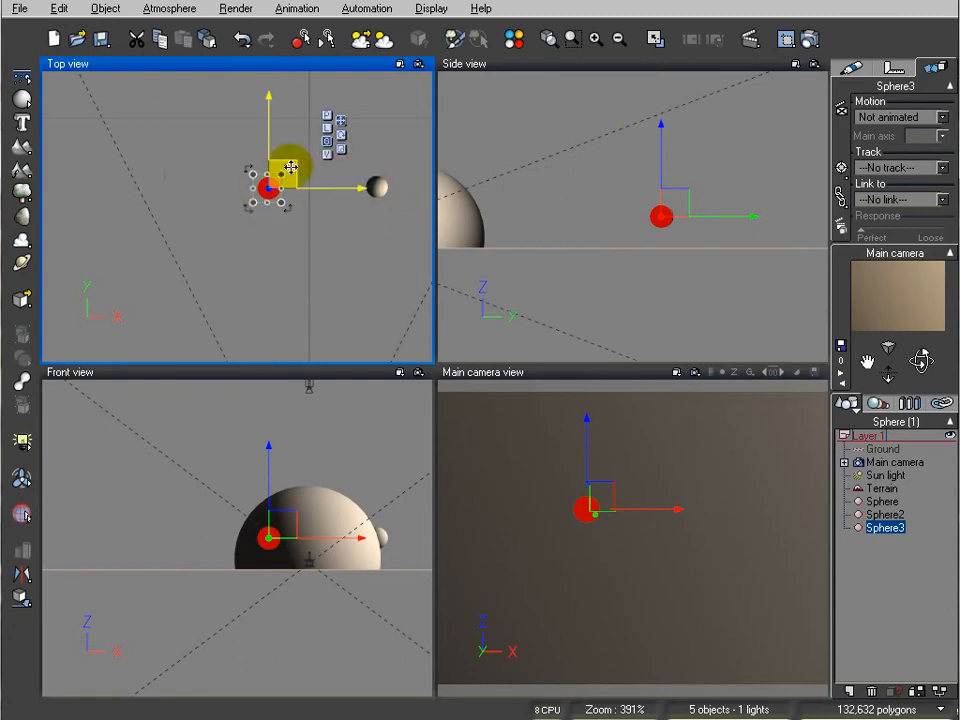
left_click_drag(285, 158, 251, 130)
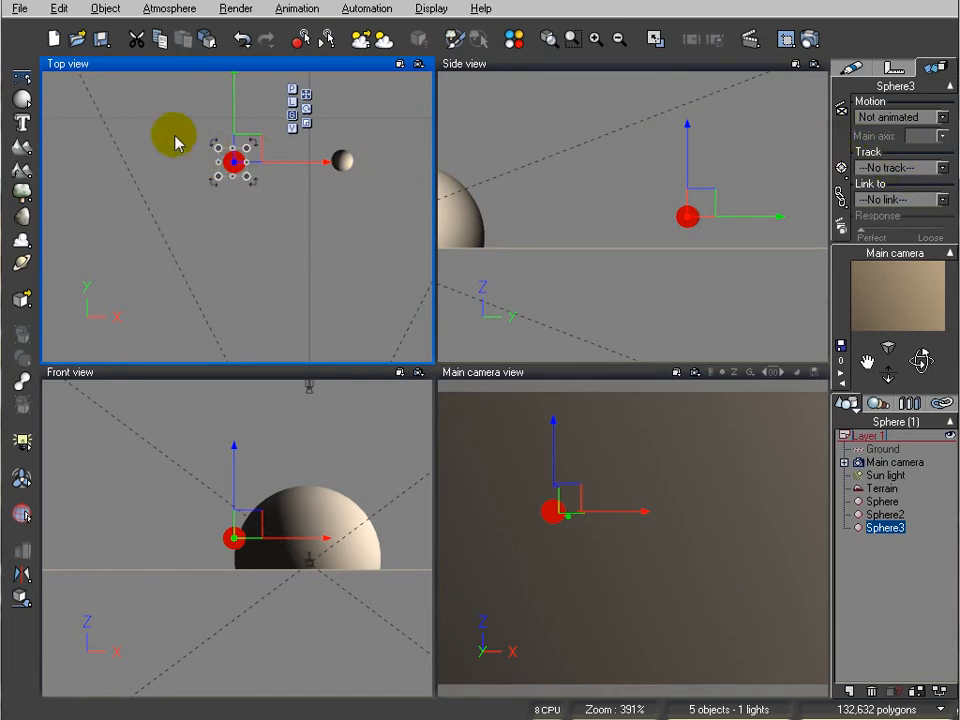
left_click_drag(190, 204, 400, 145)
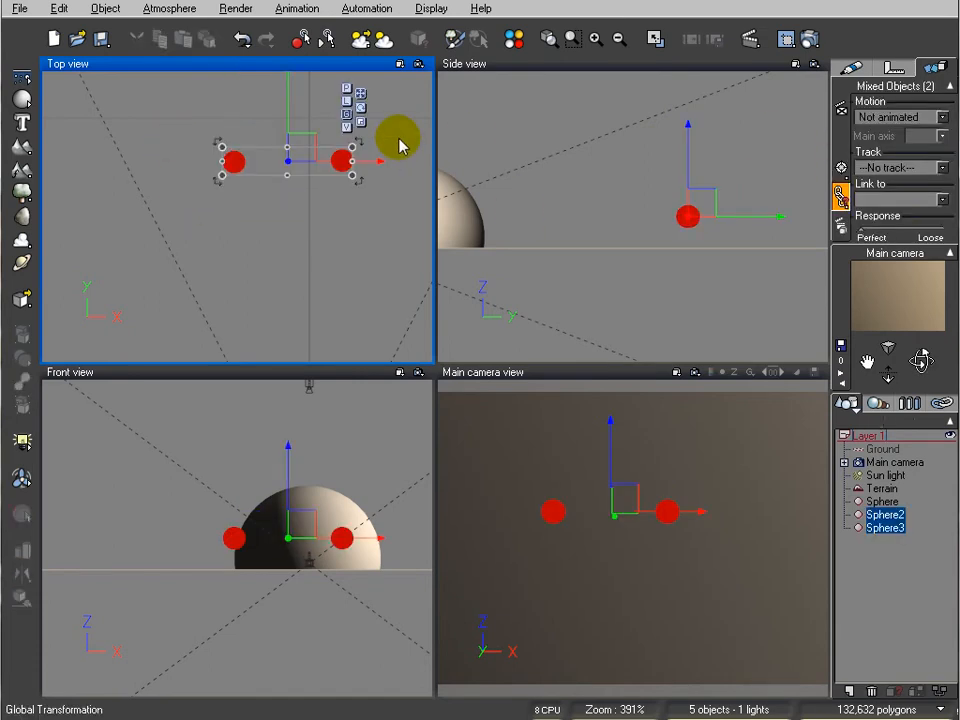
key("Delete")
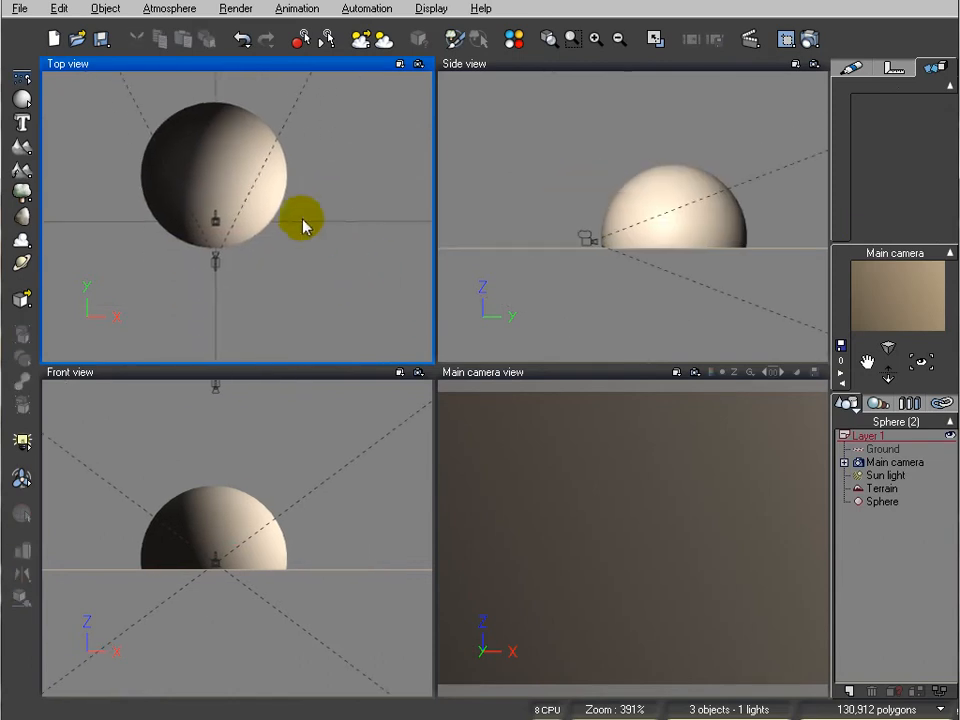
- Link the main camera to the large sphere
left_click(893, 462)
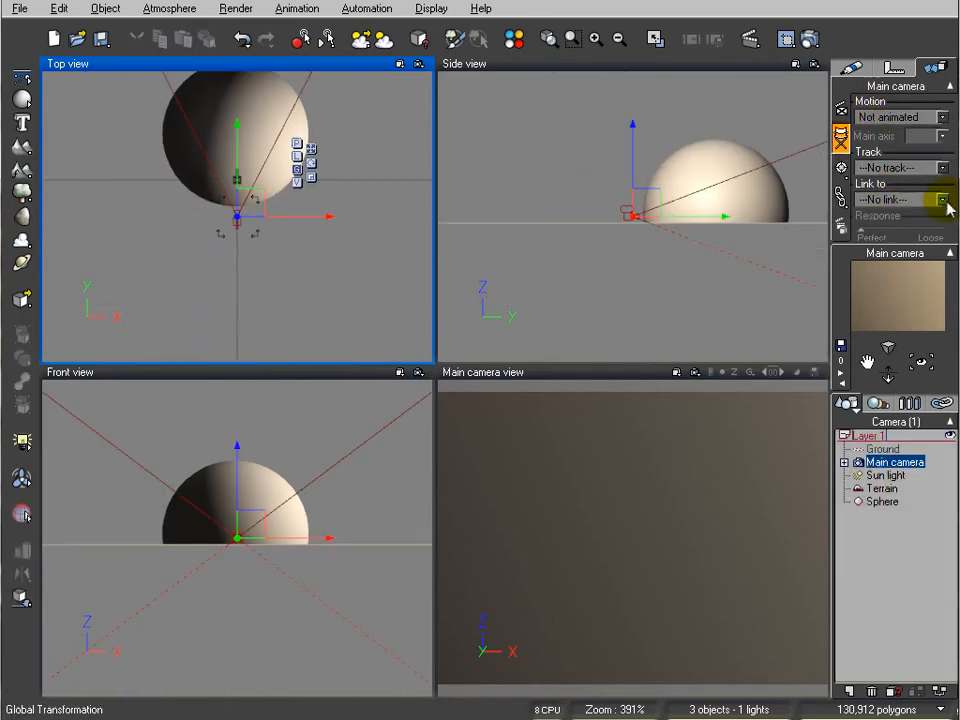
left_click(943, 200)
left_click(912, 268)
- Try rotating the large sphere around its vertical axis to test how the linked camera moves
left_click(882, 501)
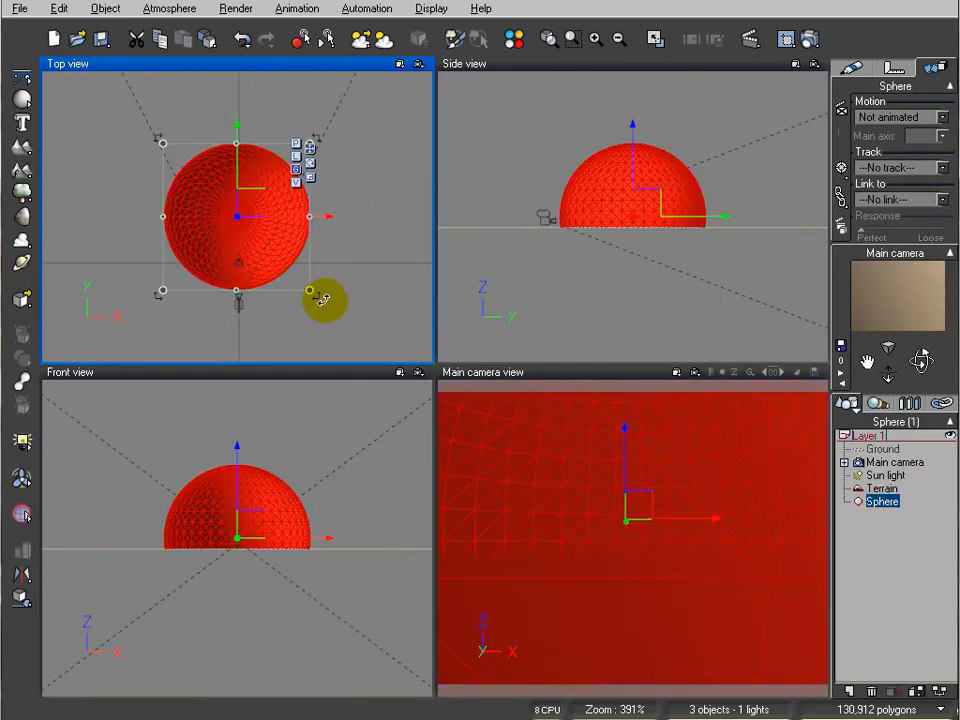
left_click_drag(314, 293, 330, 295)
left_click_drag(355, 245, 343, 281)
left_click_drag(269, 307, 324, 300)
left_click_drag(888, 355, 888, 355)
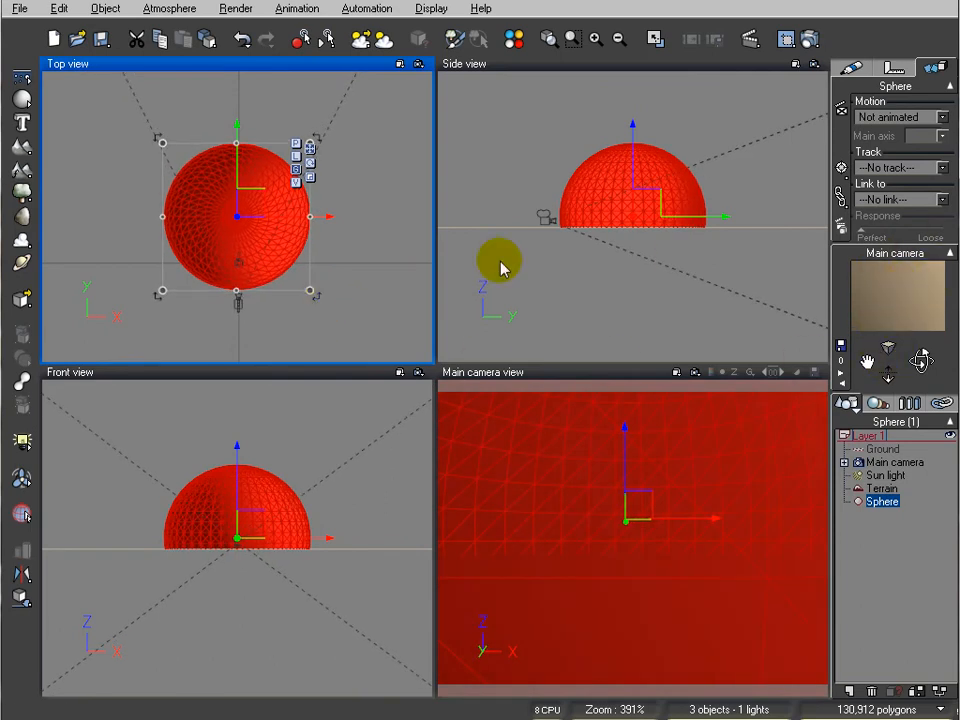
- Set the large sphere's material to 100% global transparency and hide the sphere from render
right_click_drag(374, 312, 384, 286)
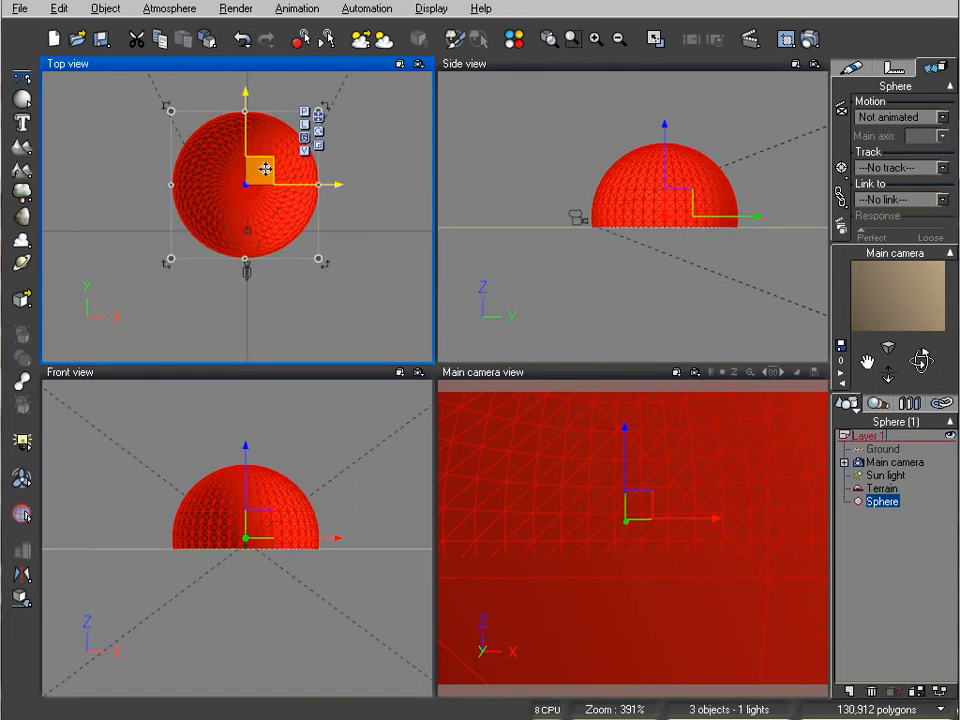
left_click(852, 68)
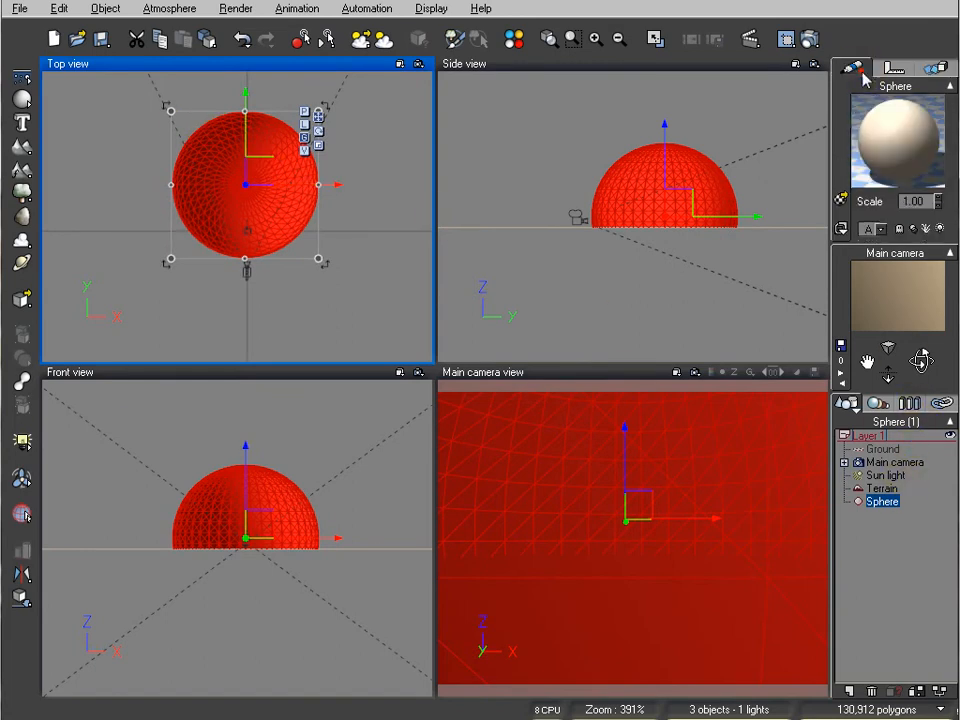
double_click(895, 140)
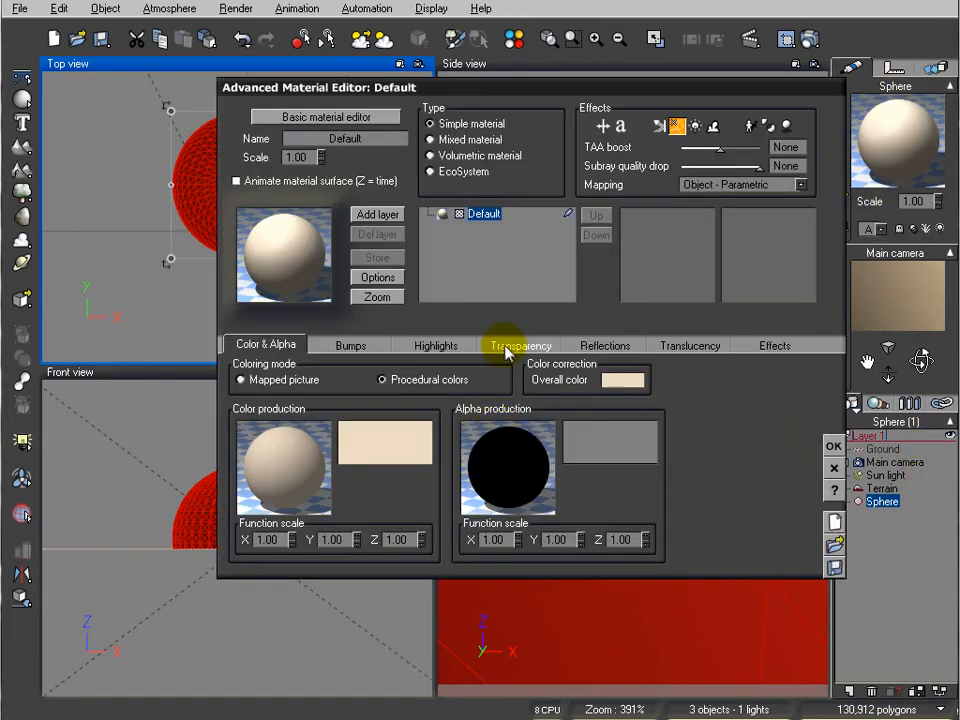
left_click(507, 351)
left_click_drag(350, 380, 353, 380)
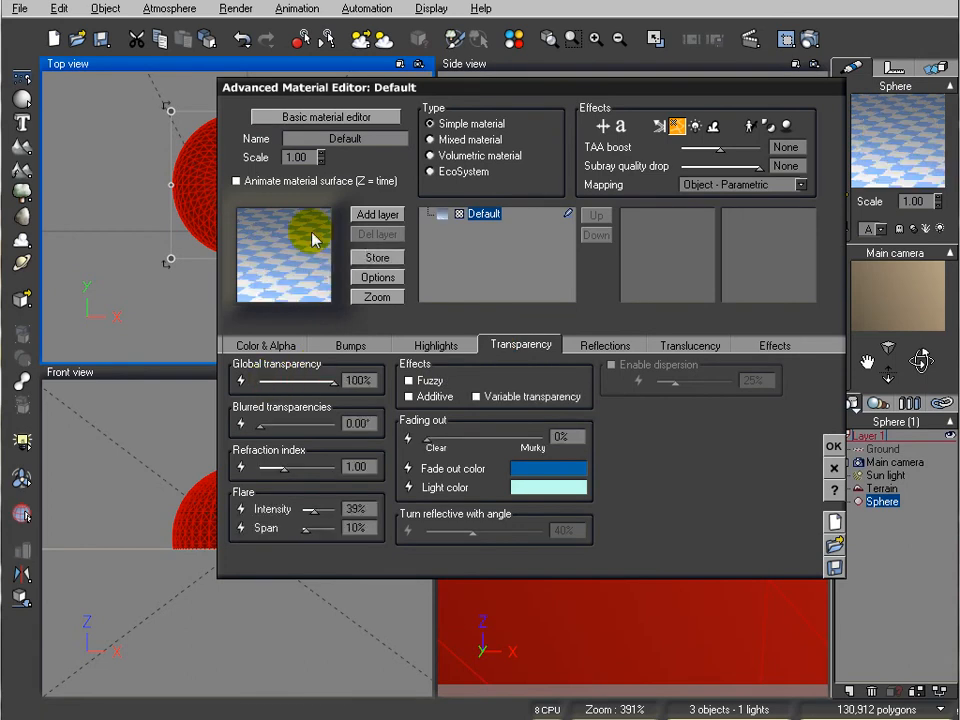
left_click(831, 448)
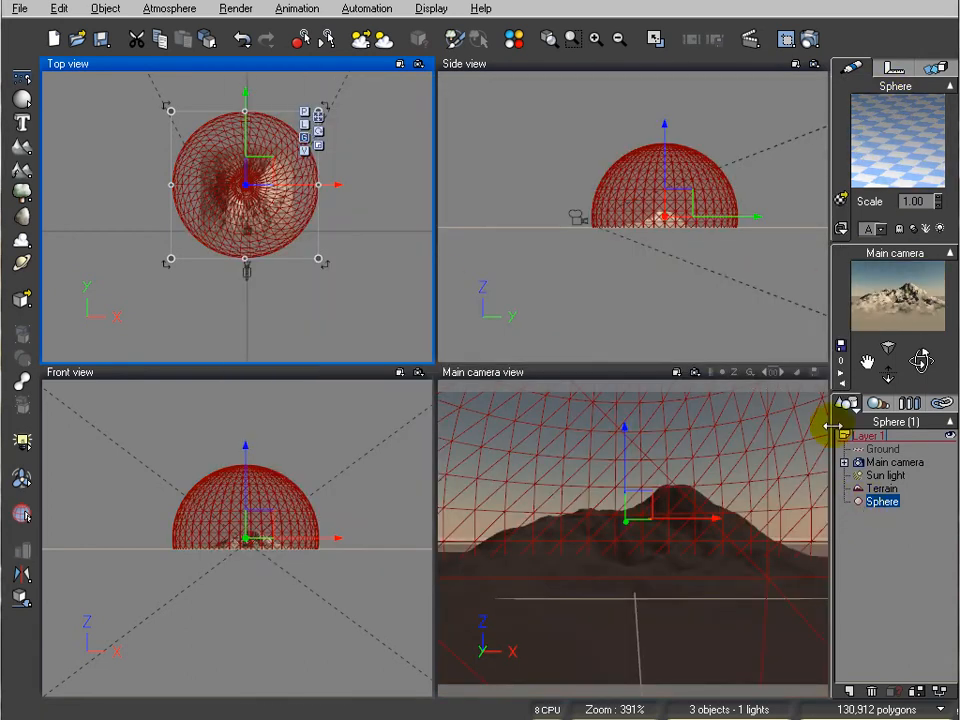
left_click(857, 501)
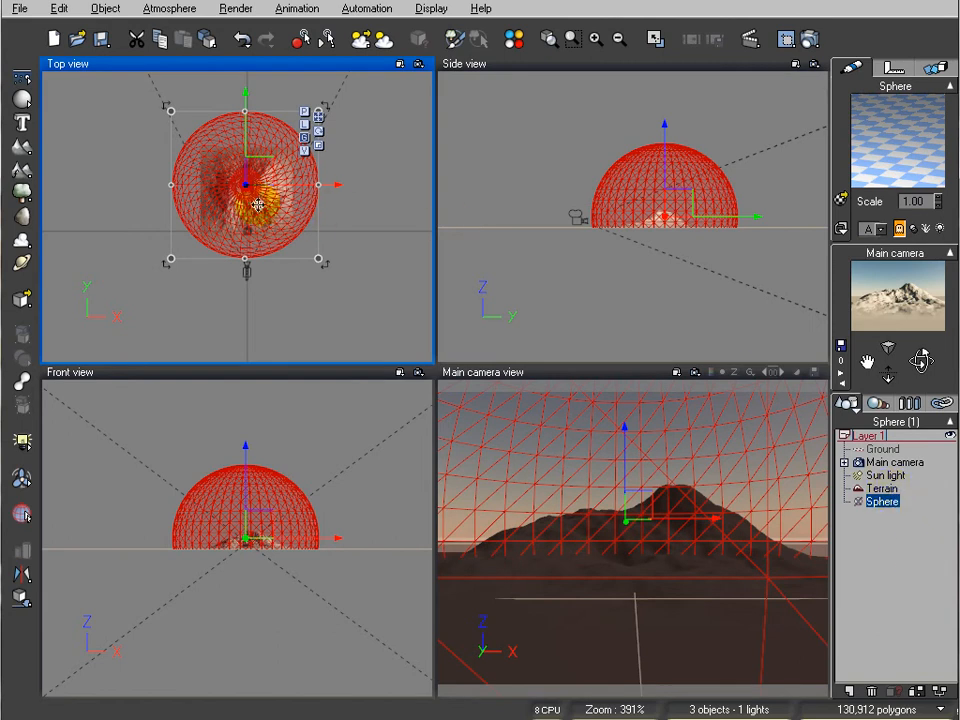
mouse_move(322, 275)
left_mouse_down()
mouse_move(377, 208)
mouse_move(367, 255)
mouse_move(277, 275)
mouse_move(223, 240)
mouse_move(336, 255)
mouse_move(358, 191)
mouse_move(331, 266)
mouse_move(320, 264)
left_mouse_up()
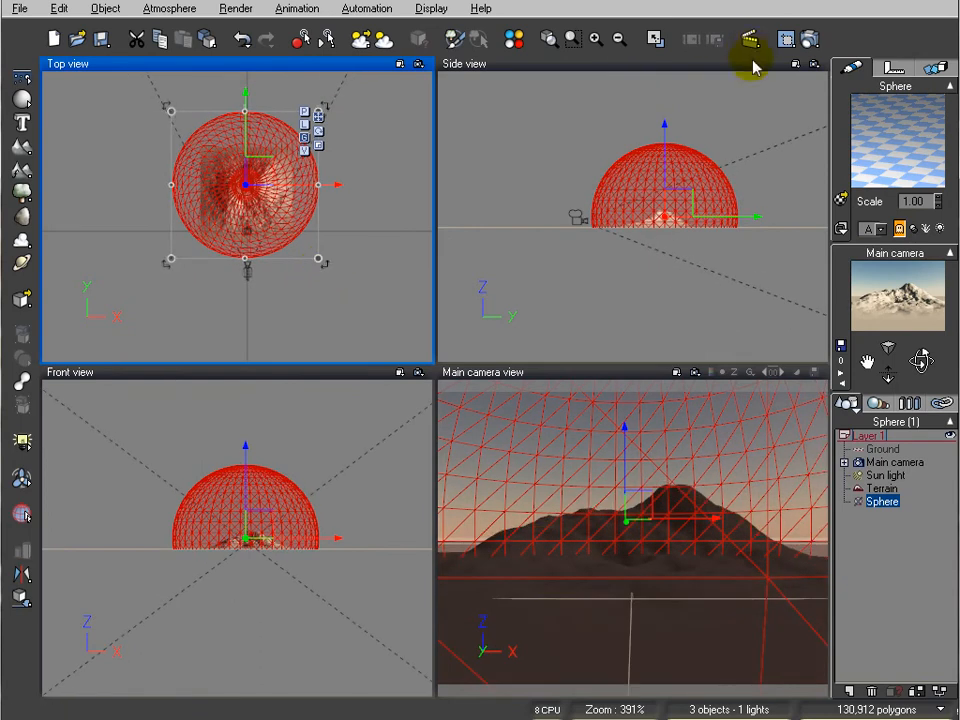
- Display the timeline and add a keyframe to all properties of the large sphere at 00:00:00.00
left_click(750, 41)
left_click(753, 97)
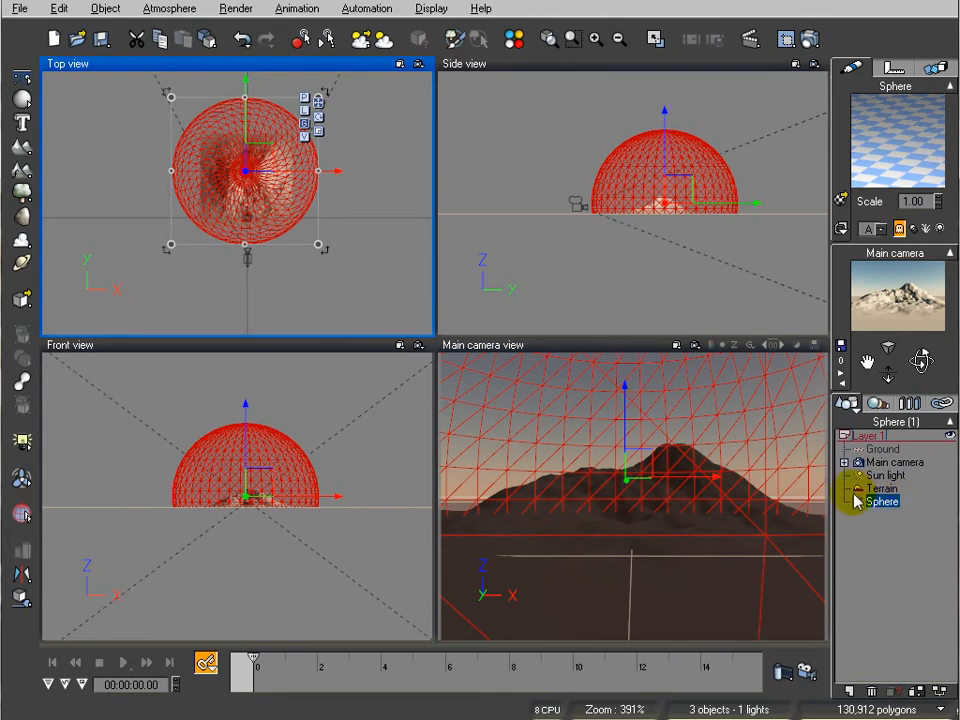
left_click(200, 665)
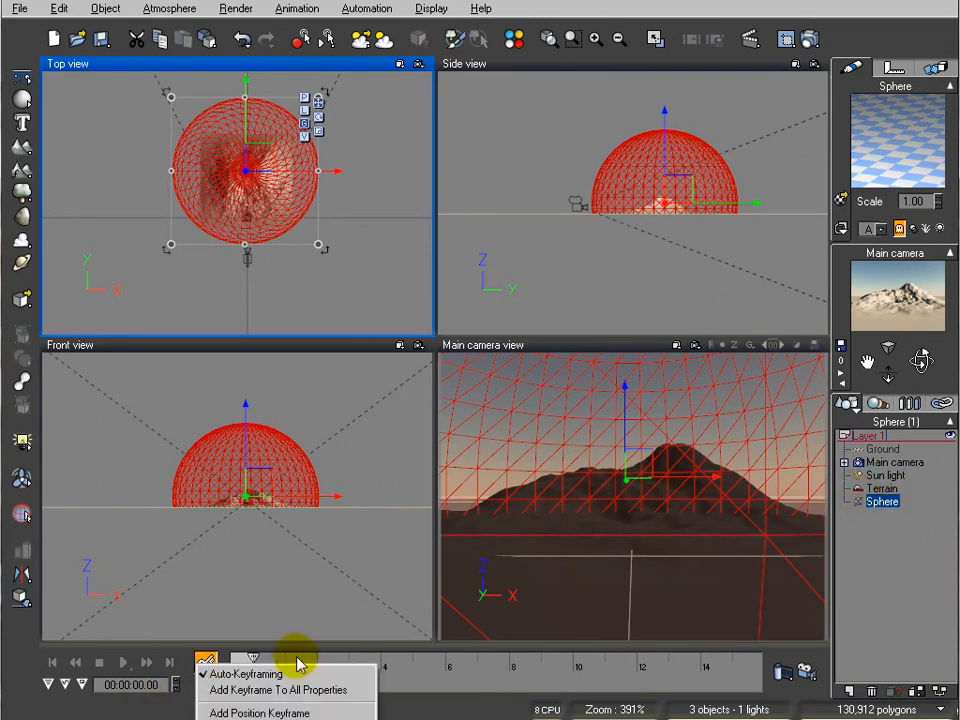
left_click(304, 689)
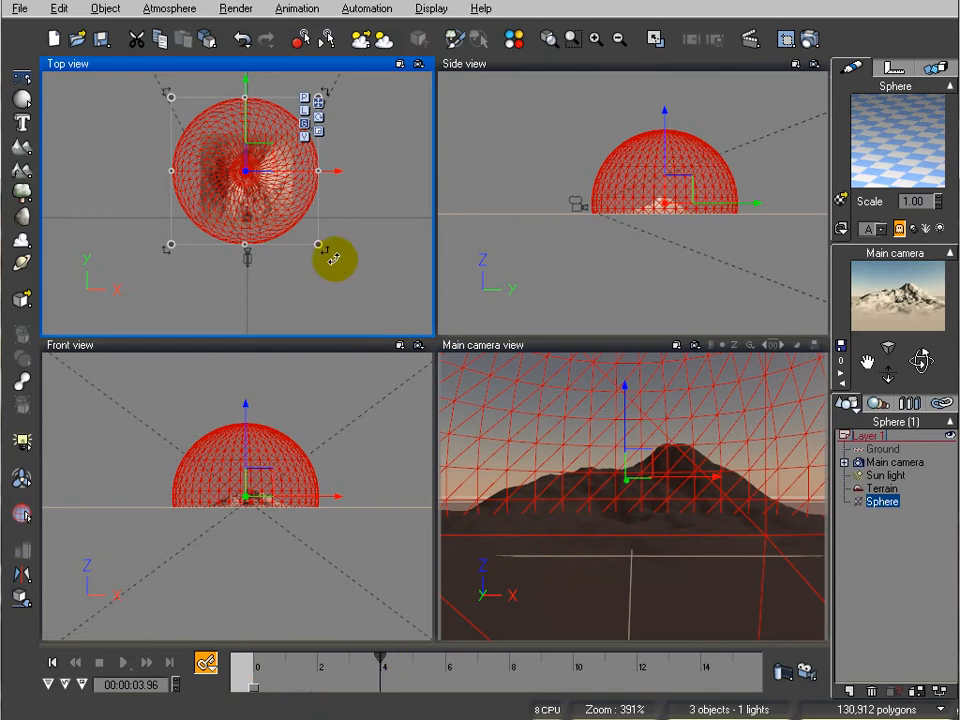
- At 00:00:03.96, rotate the large sphere around its vertical axis so the linked camera swings to the terrain's far side
left_click_drag(335, 260, 117, 112)
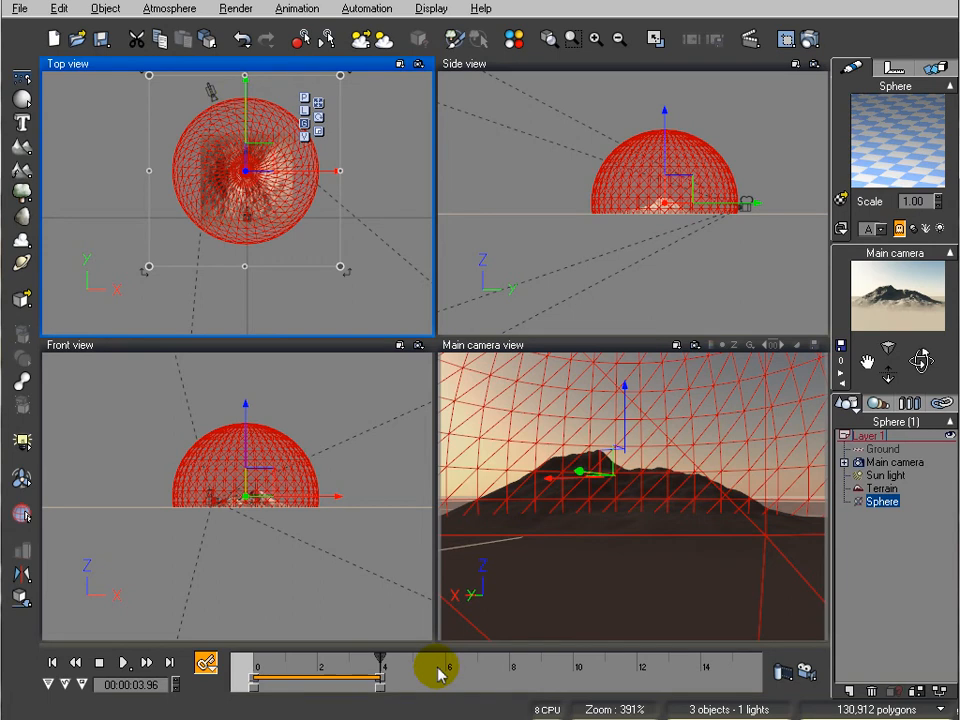
left_click(208, 665)
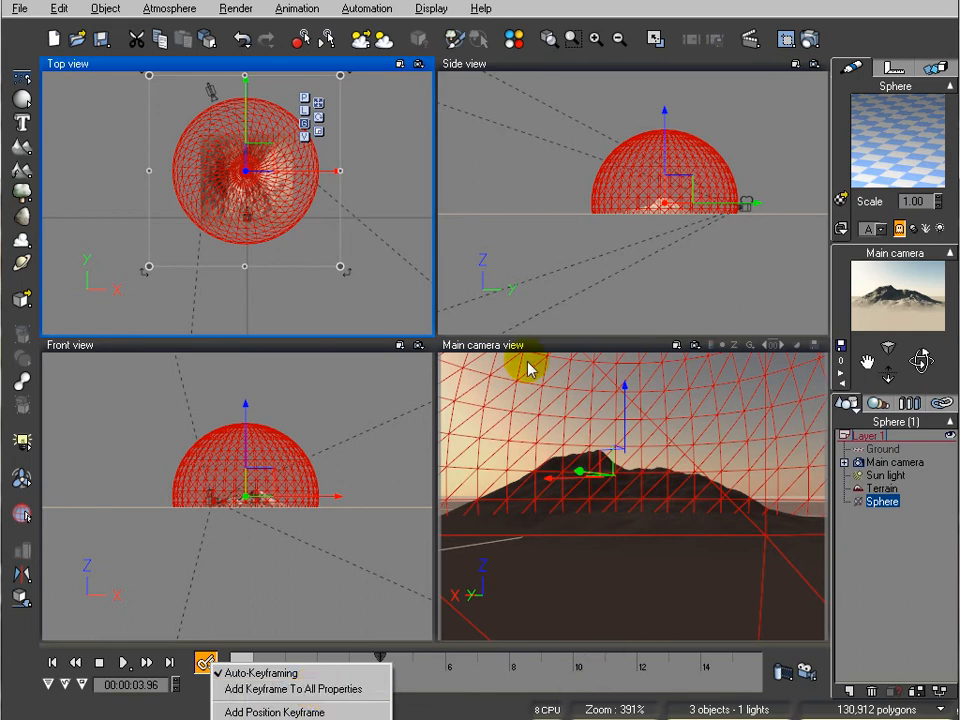
left_click(585, 337)
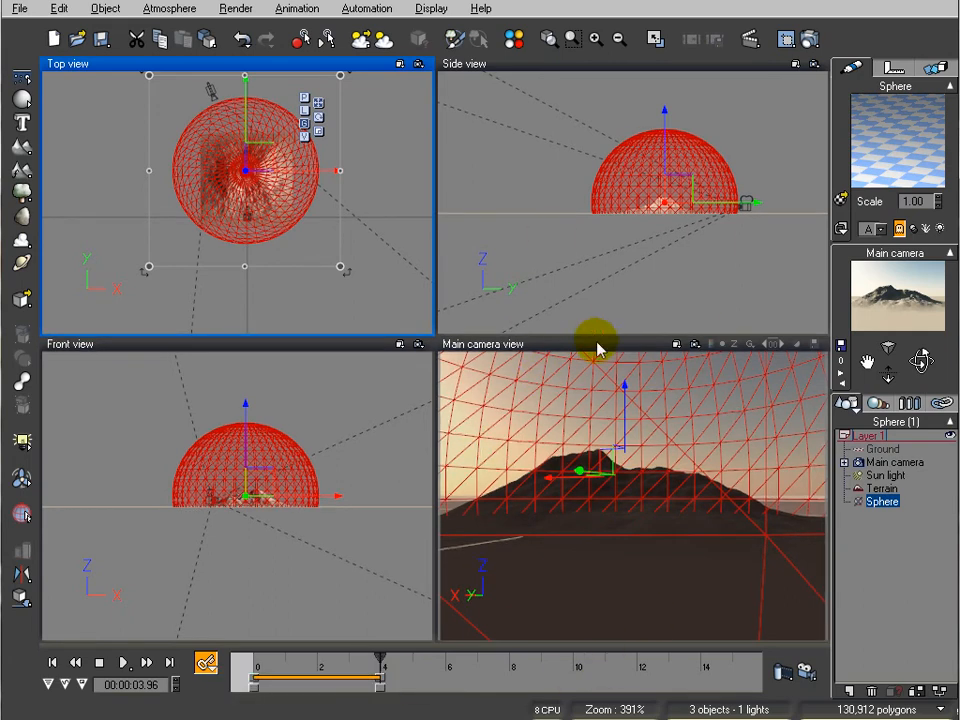
- Scrub the timeline to 00:00:01.88 and 00:00:02.76 and check the main camera's movement around the terrain
left_click_drag(381, 657, 313, 665)
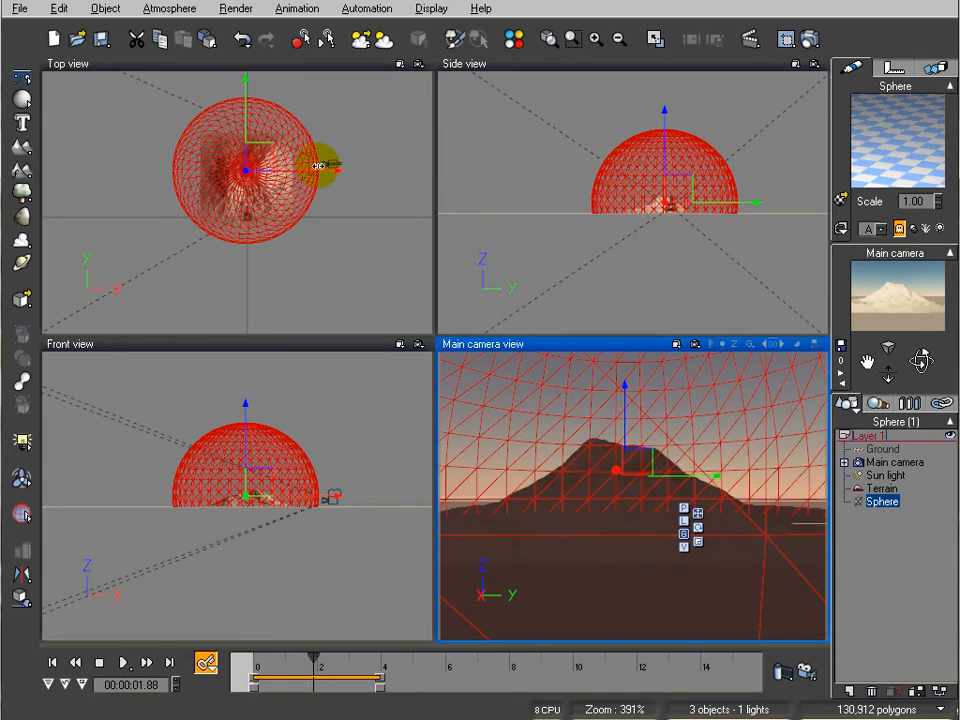
left_click(897, 462)
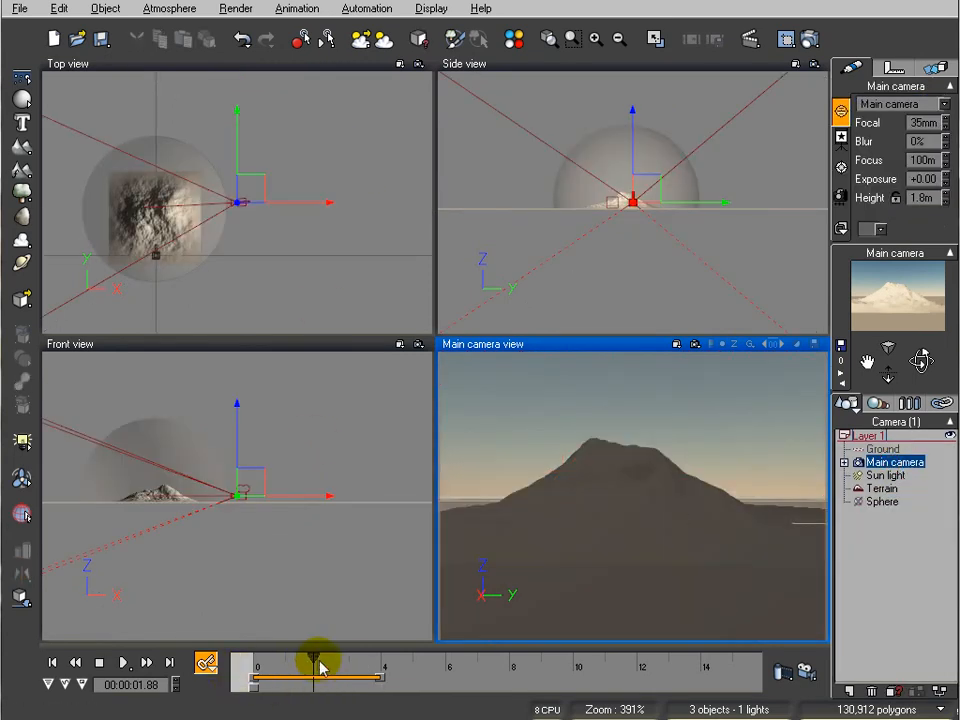
left_click_drag(313, 657, 344, 660)
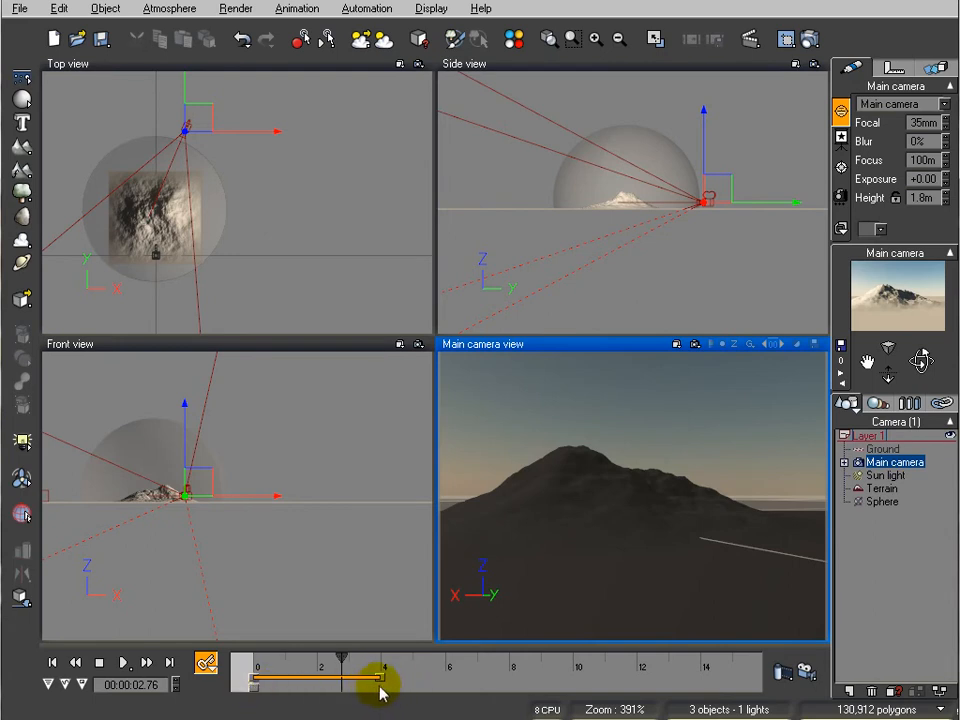
- Examine the main camera's motion and link settings and its position relative to the large sphere and terrain
left_click(880, 500)
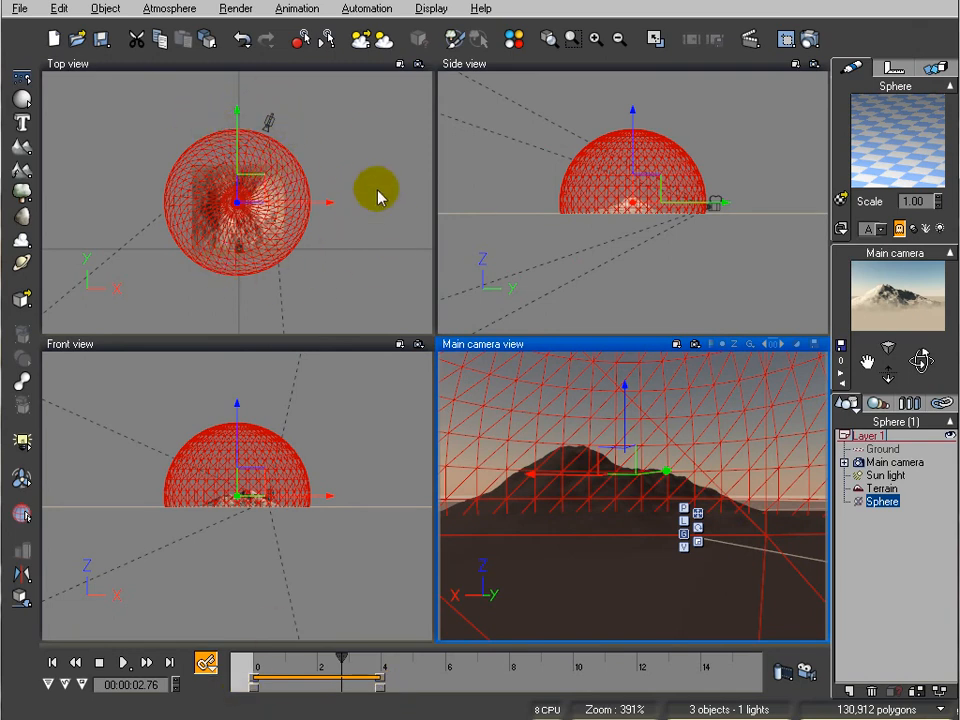
left_click(910, 462)
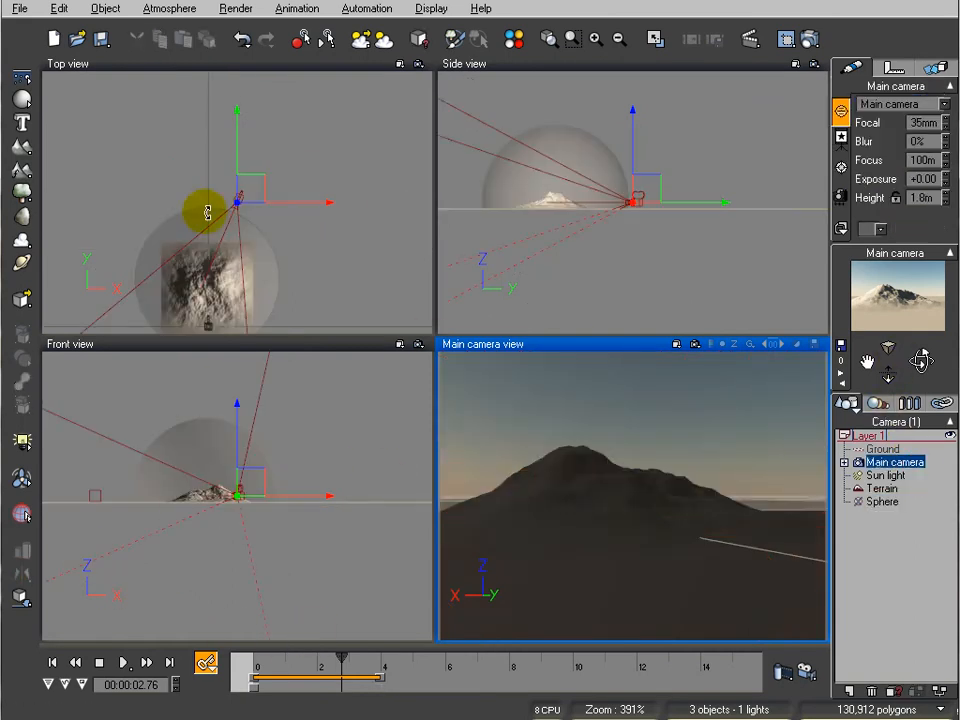
left_click(937, 69)
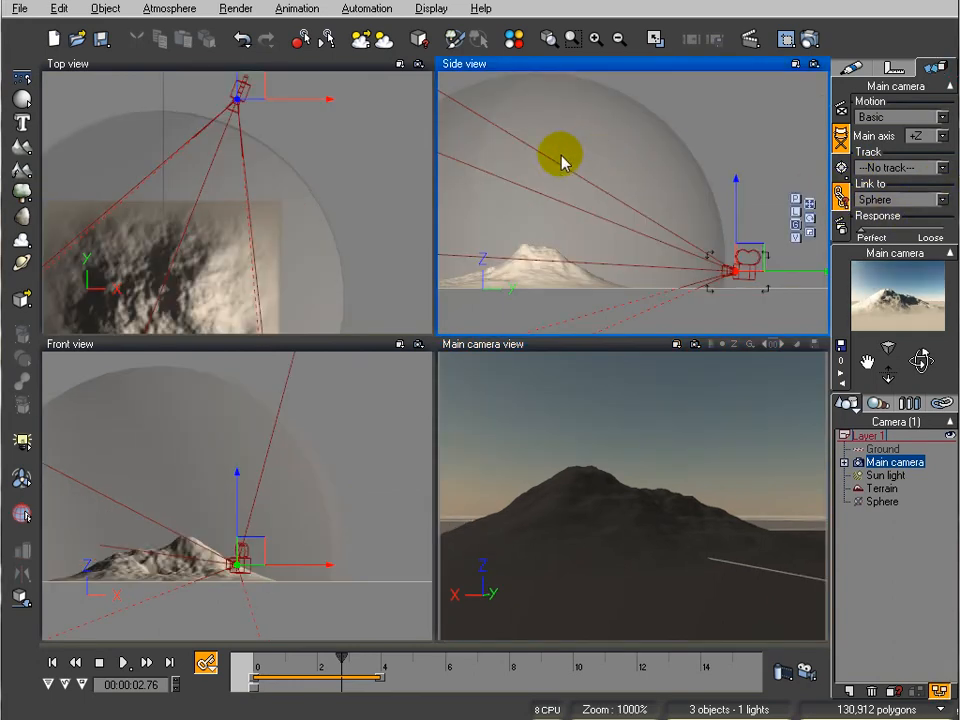
right_click_drag(561, 156, 602, 164)
scroll(330, 216, "down", 4)
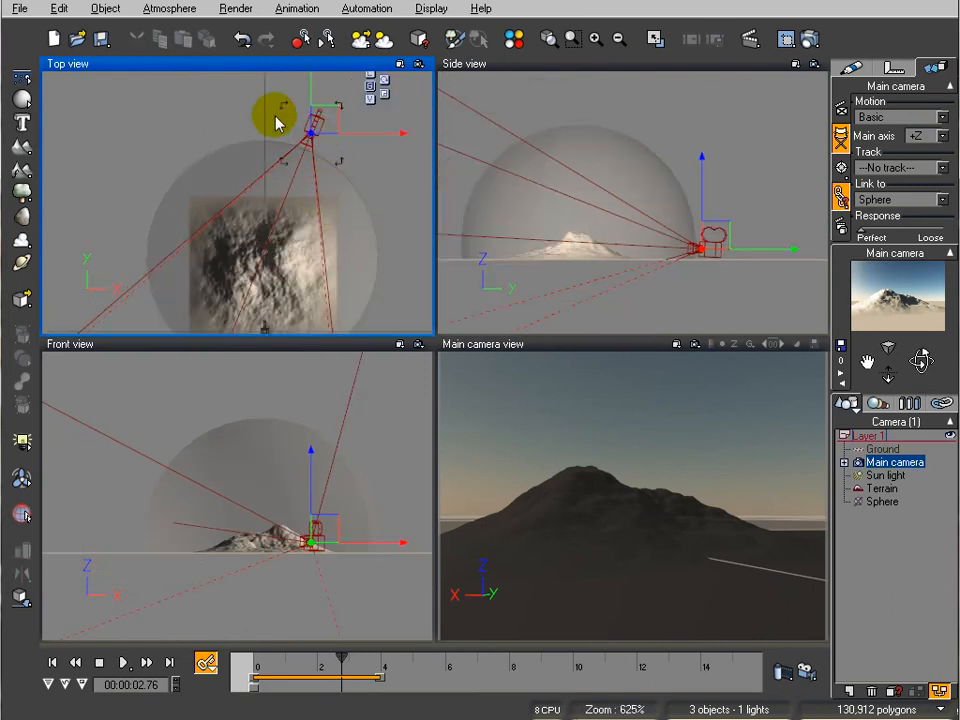
mouse_move(306, 237)
right_mouse_down()
mouse_move(285, 213)
mouse_move(288, 230)
right_mouse_up()
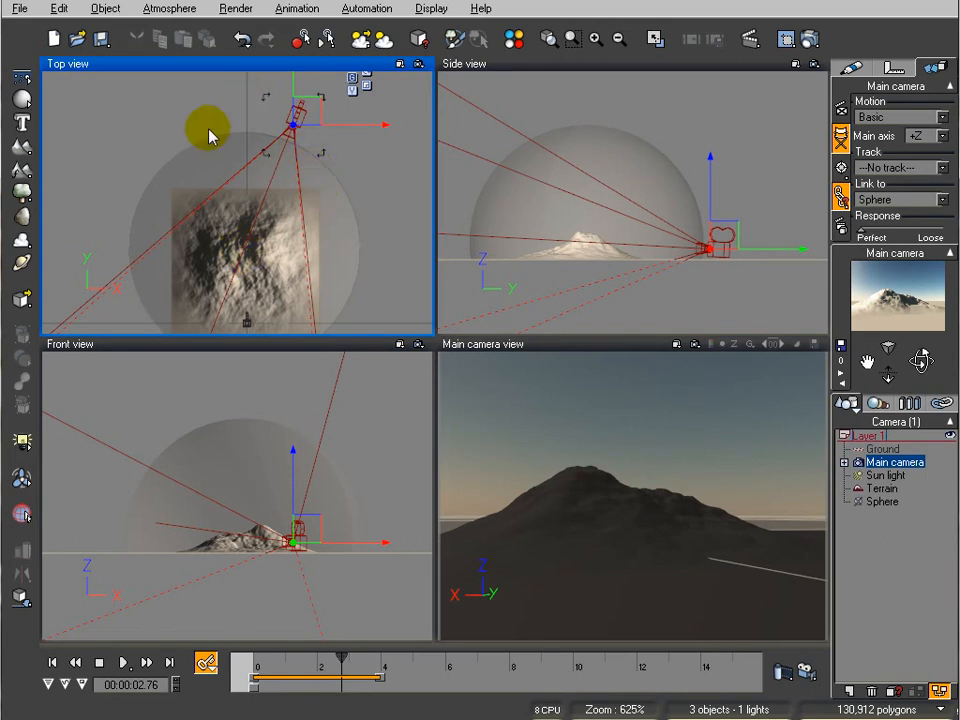
mouse_move(364, 238)
right_mouse_down()
mouse_move(362, 208)
mouse_move(357, 219)
right_mouse_up()
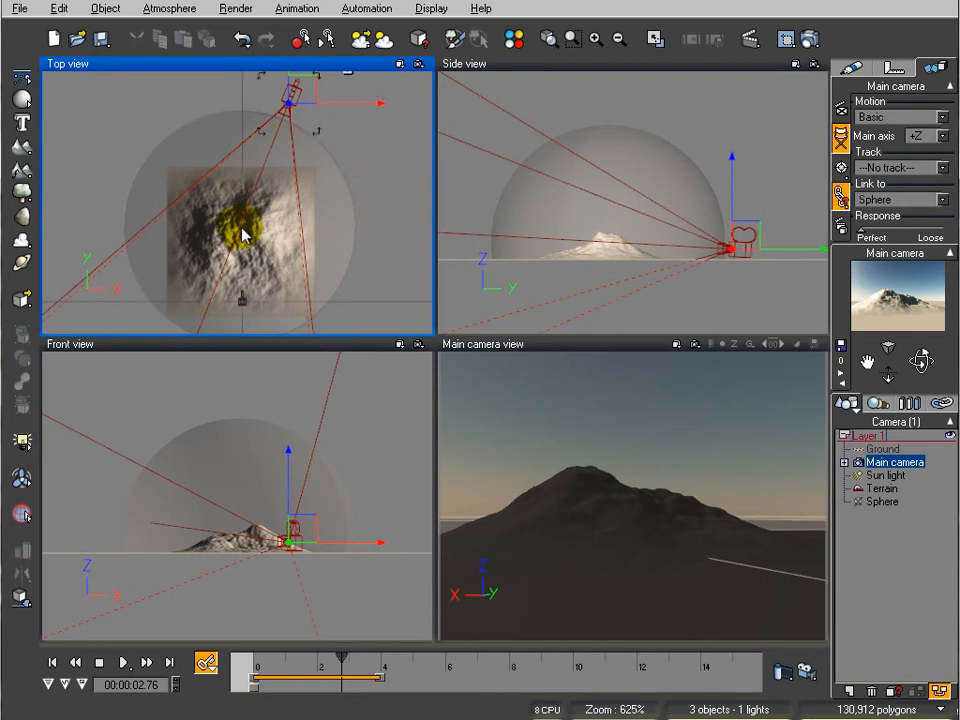
- At 00:00:00.00, create a new sphere, scale it down and place it on top of the terrain's peak
scroll(253, 223, "up", 5)
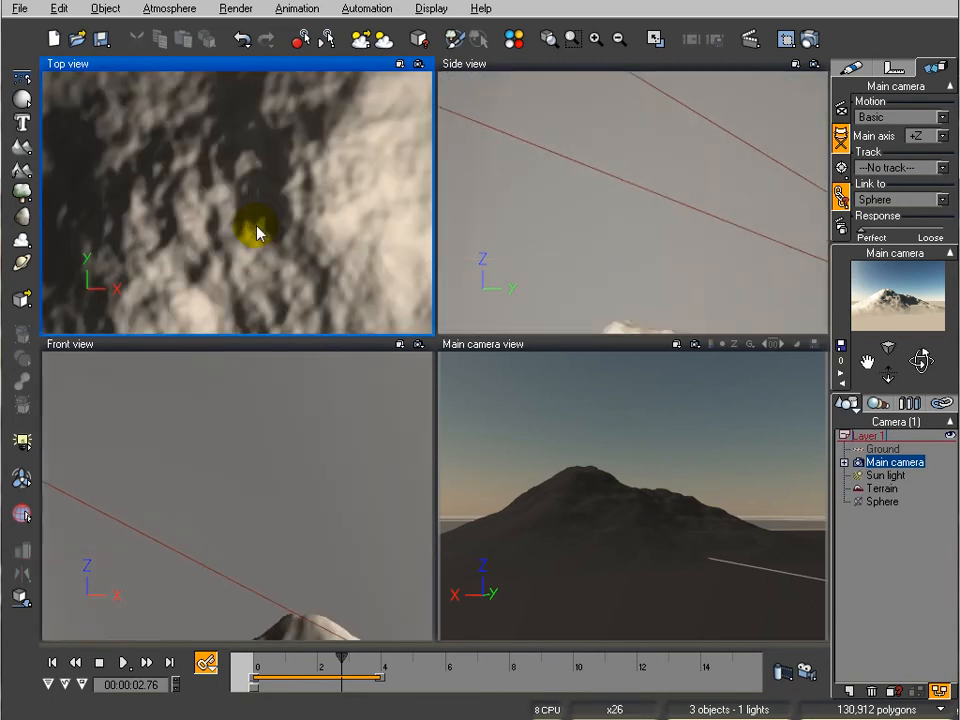
left_click(58, 665)
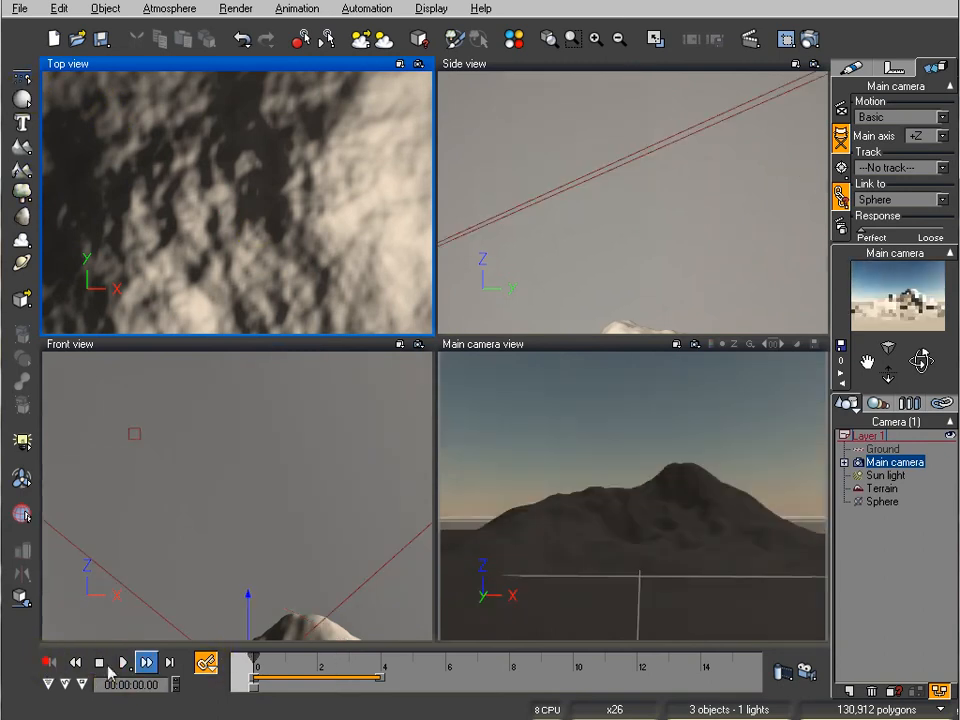
left_click(27, 102)
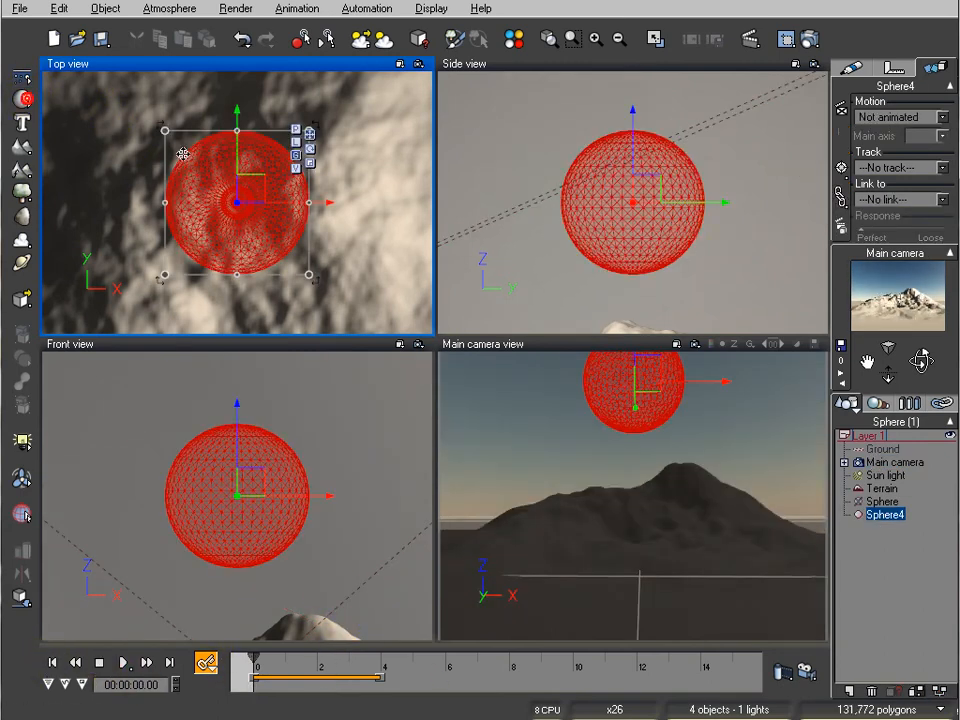
left_click_drag(677, 246, 630, 178)
left_click_drag(550, 111, 634, 226)
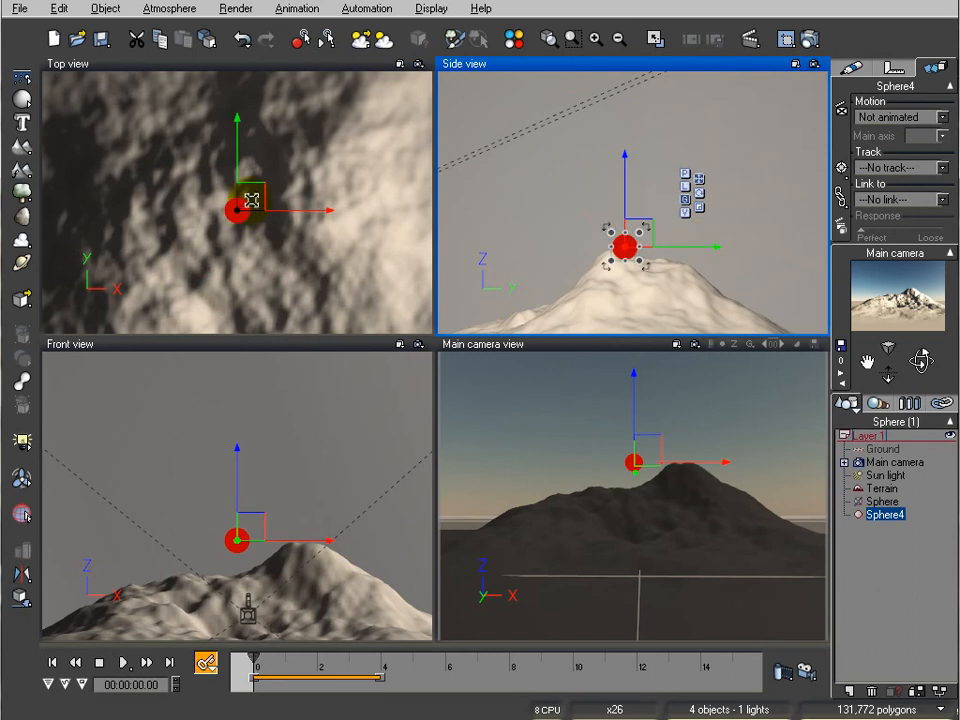
left_click(251, 201)
left_click_drag(255, 190, 311, 187)
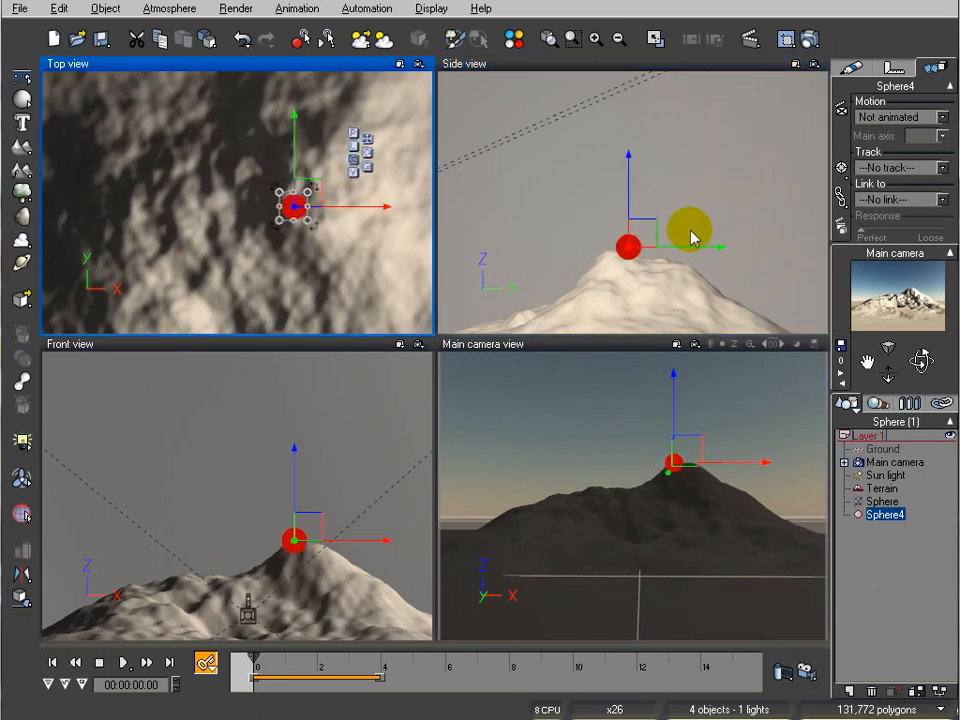
left_click(852, 66)
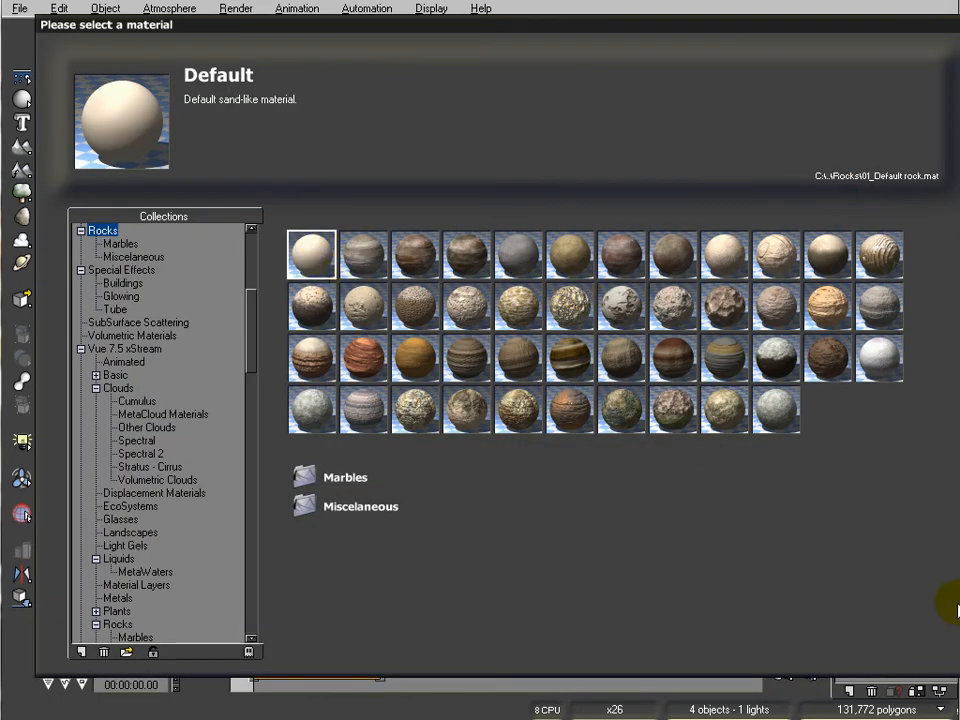
left_click(957, 611)
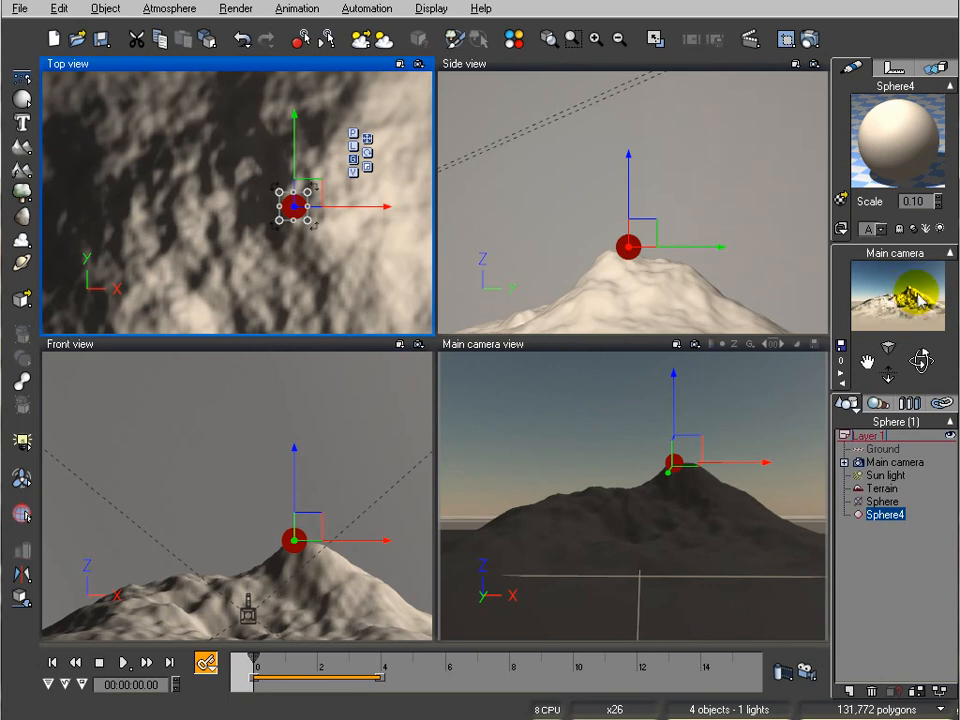
left_click(879, 518)
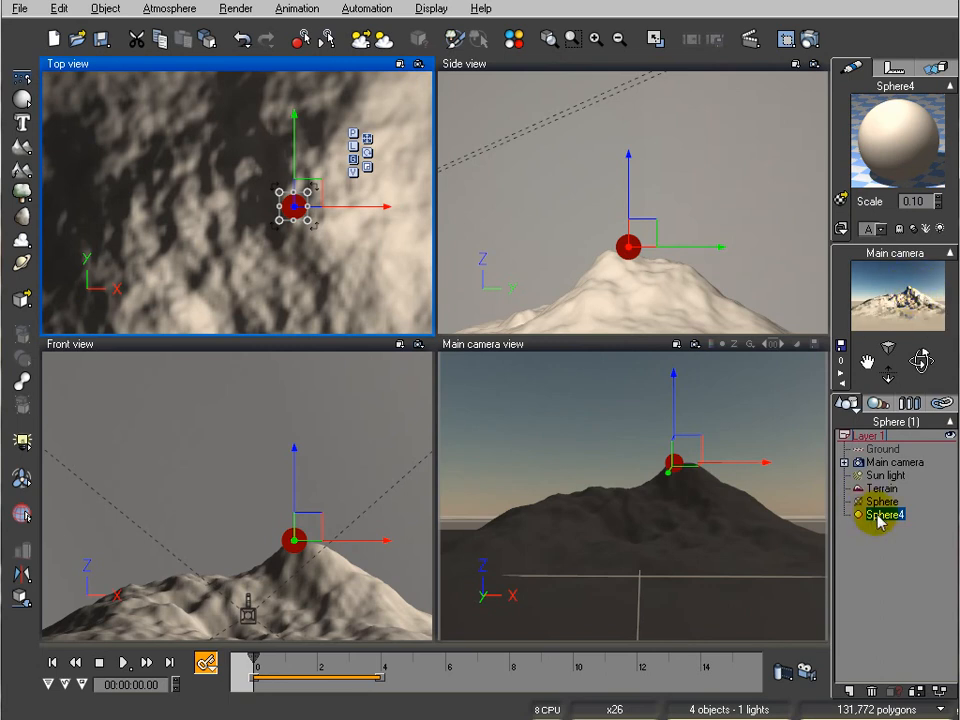
- Select the main camera, scrub to 00:00:02.42 to check how it frames the small sphere, and return to the timeline's start
left_click(900, 463)
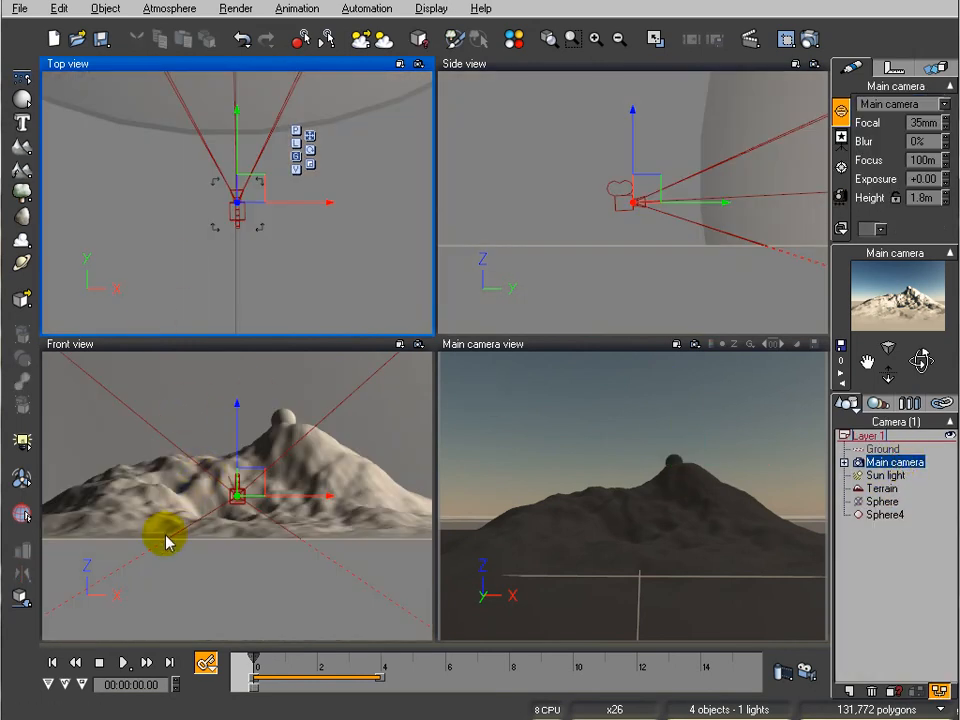
left_click(603, 355)
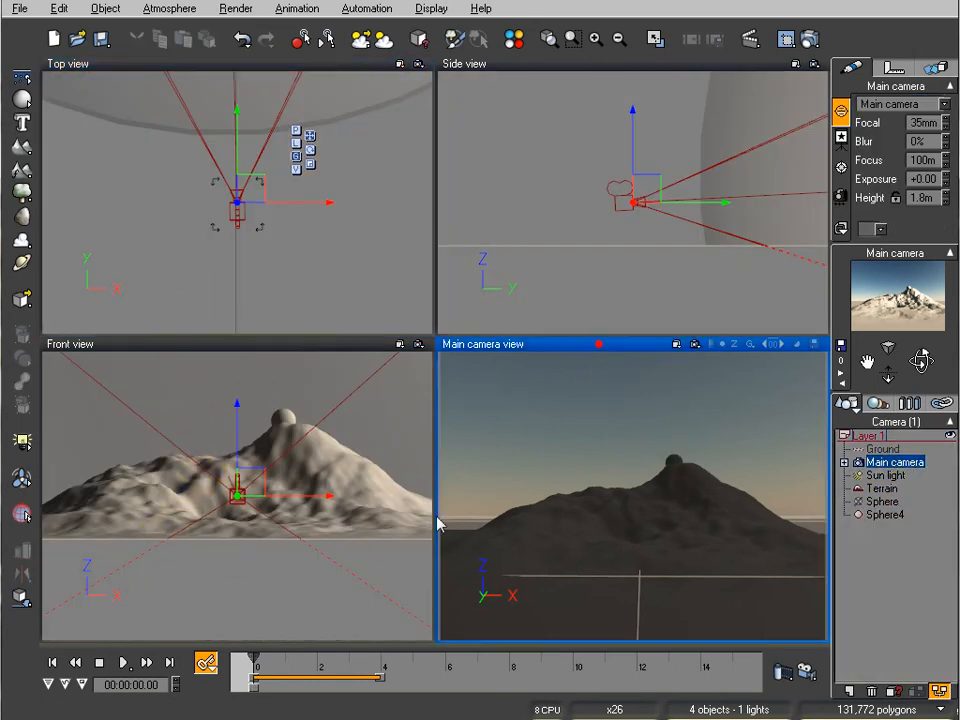
left_click_drag(256, 654, 331, 656)
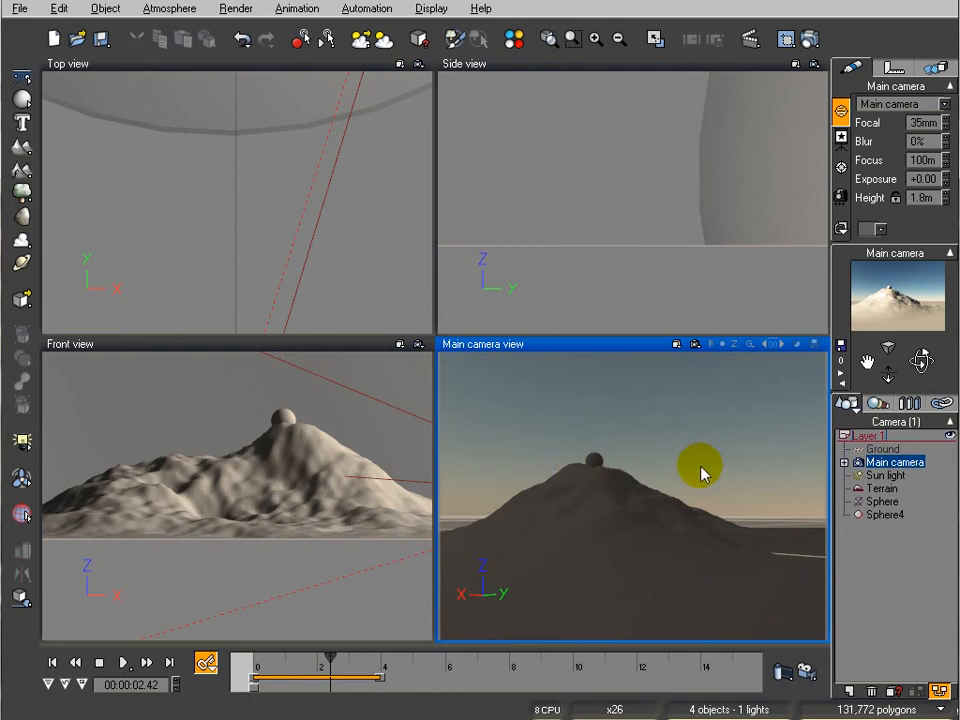
left_click(51, 663)
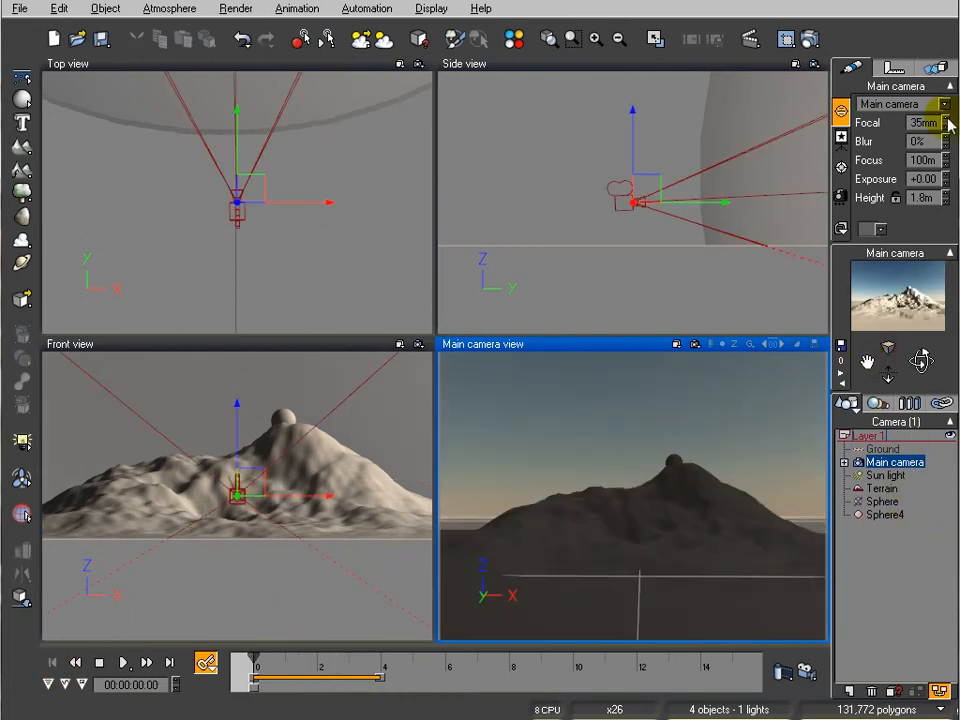
- Select the main camera's target and try to move it close to the camera
left_click(938, 70)
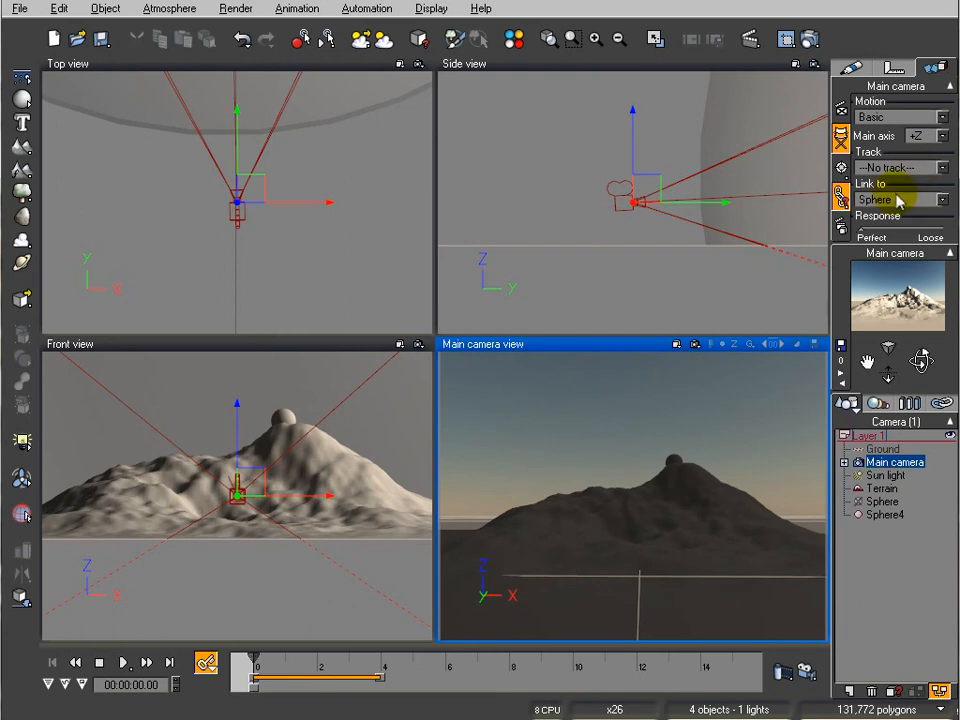
left_click(853, 69)
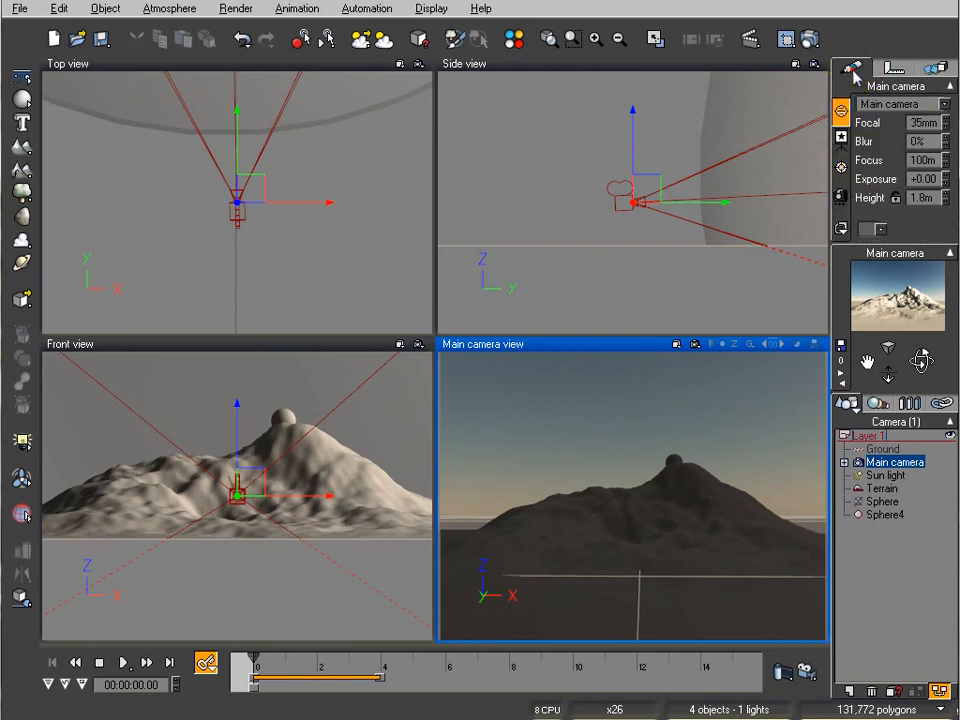
left_click(841, 166)
left_click(297, 157)
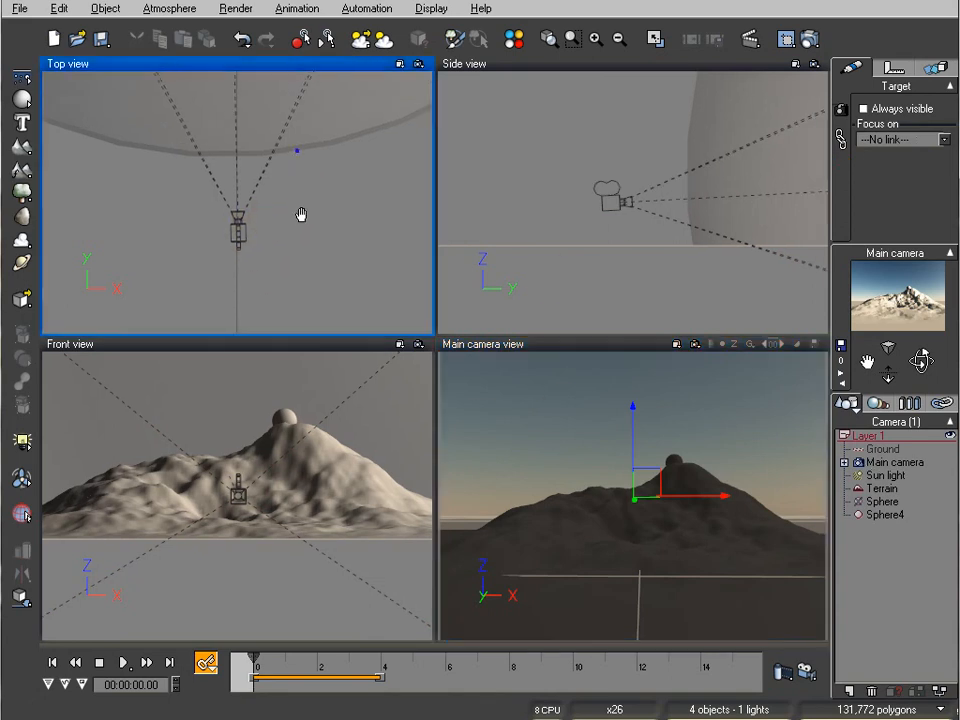
right_click_drag(297, 157, 317, 371)
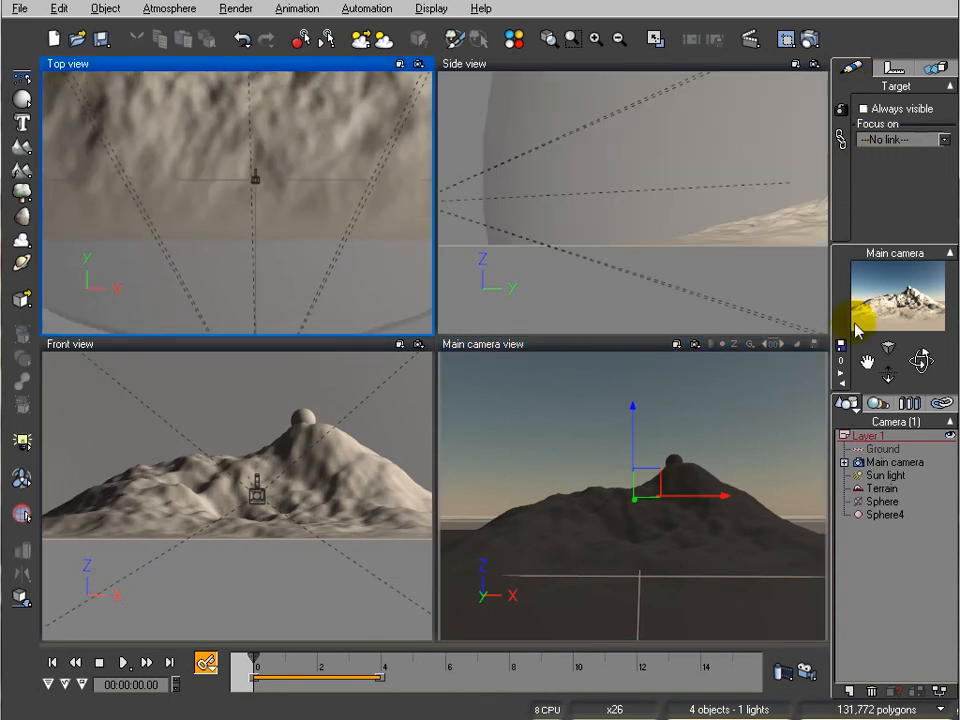
scroll(317, 199, "down", 6)
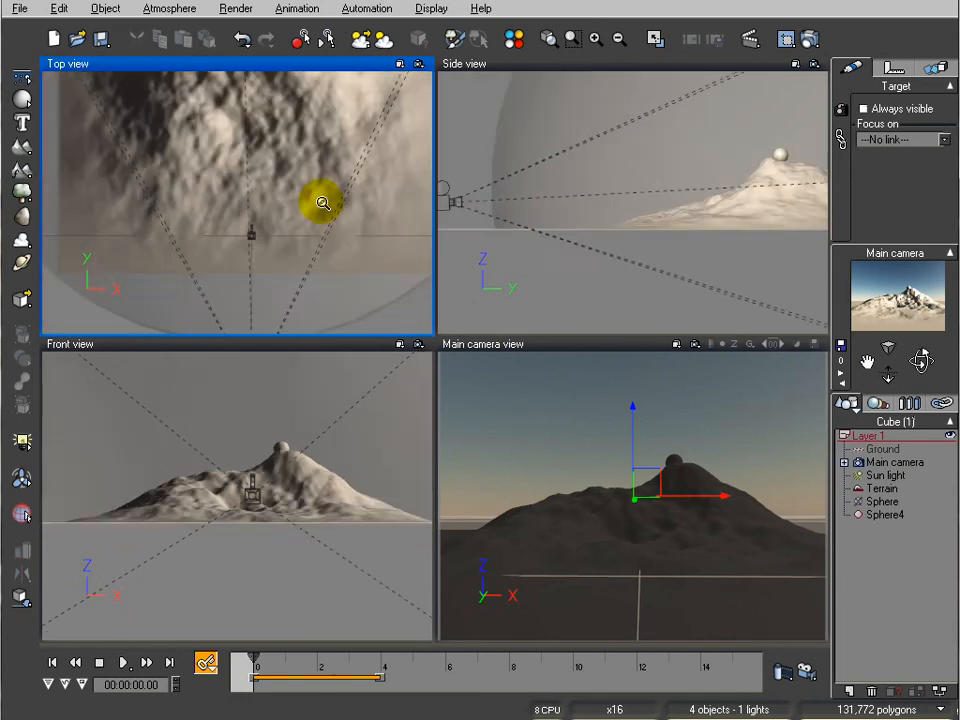
scroll(306, 160, "down", 5)
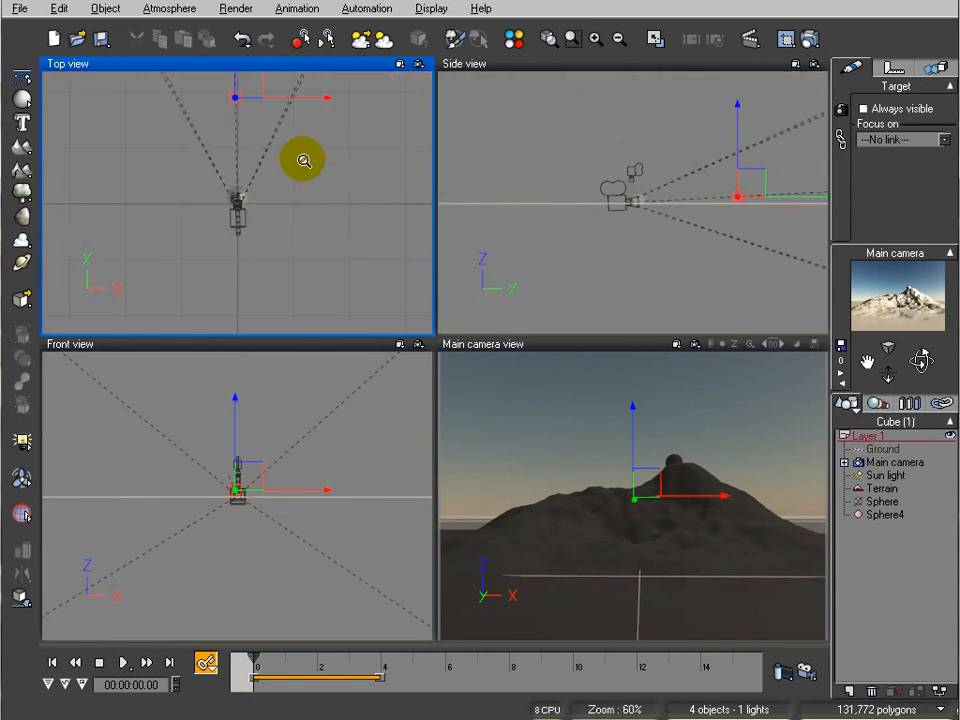
left_click_drag(255, 90, 263, 172)
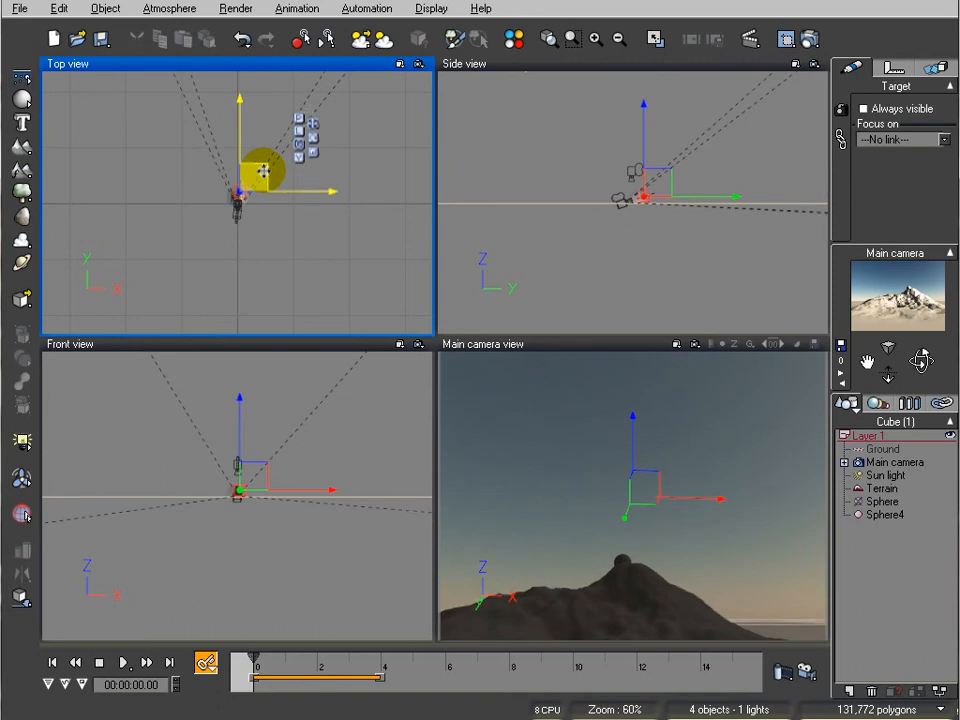
scroll(694, 226, "up", 5)
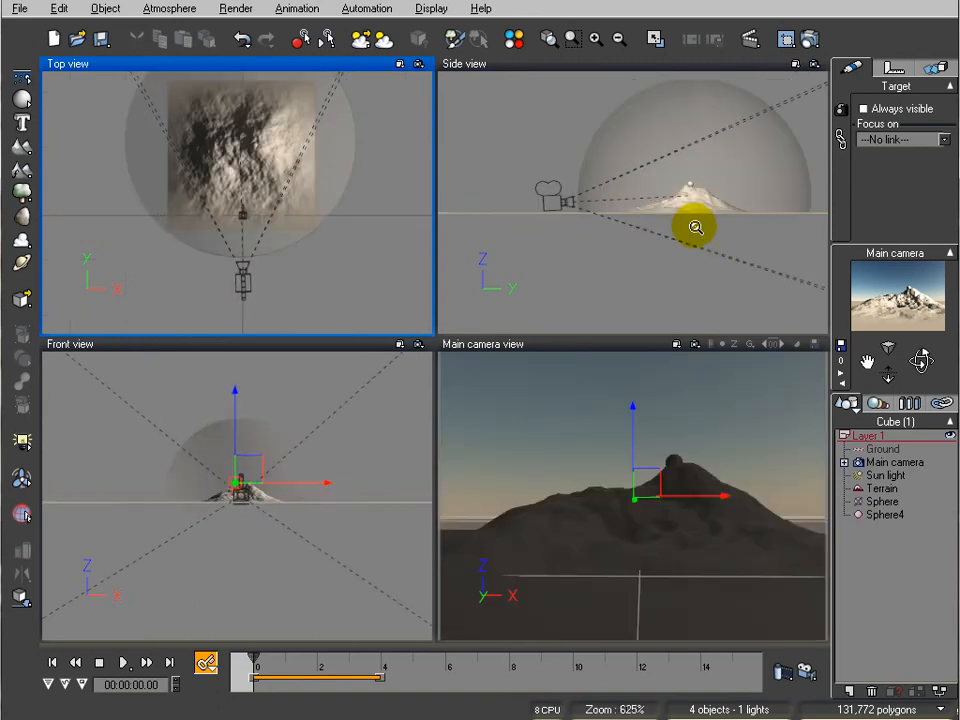
- Try to move the camera target from behind the large sphere back over the terrain
scroll(694, 226, "down", 2)
left_click_drag(779, 172, 672, 177)
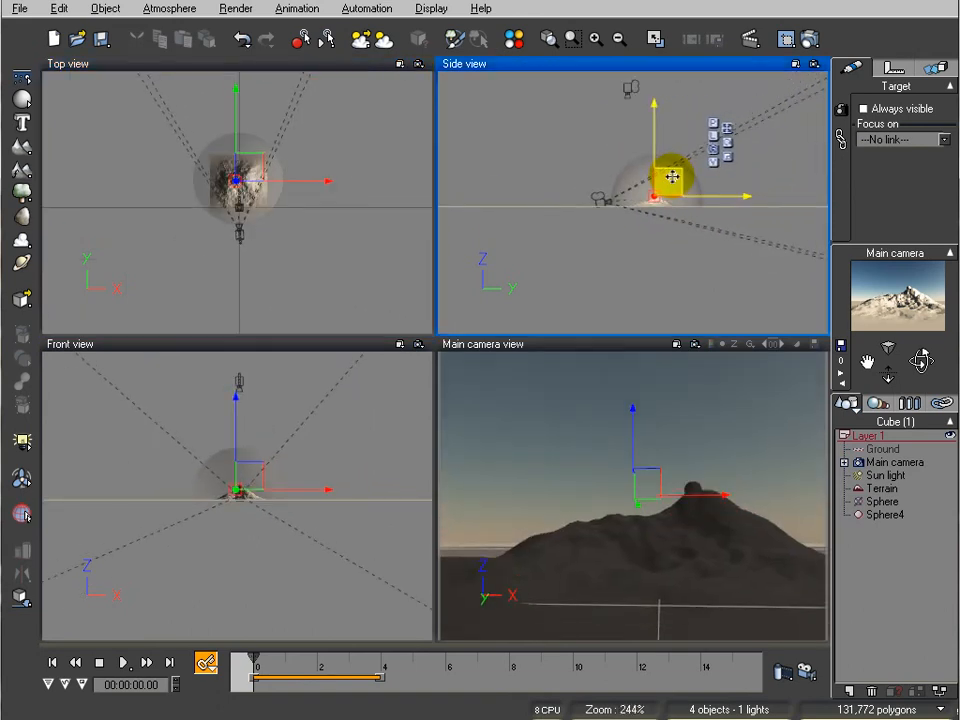
scroll(255, 230, "up", 2)
left_click(279, 206)
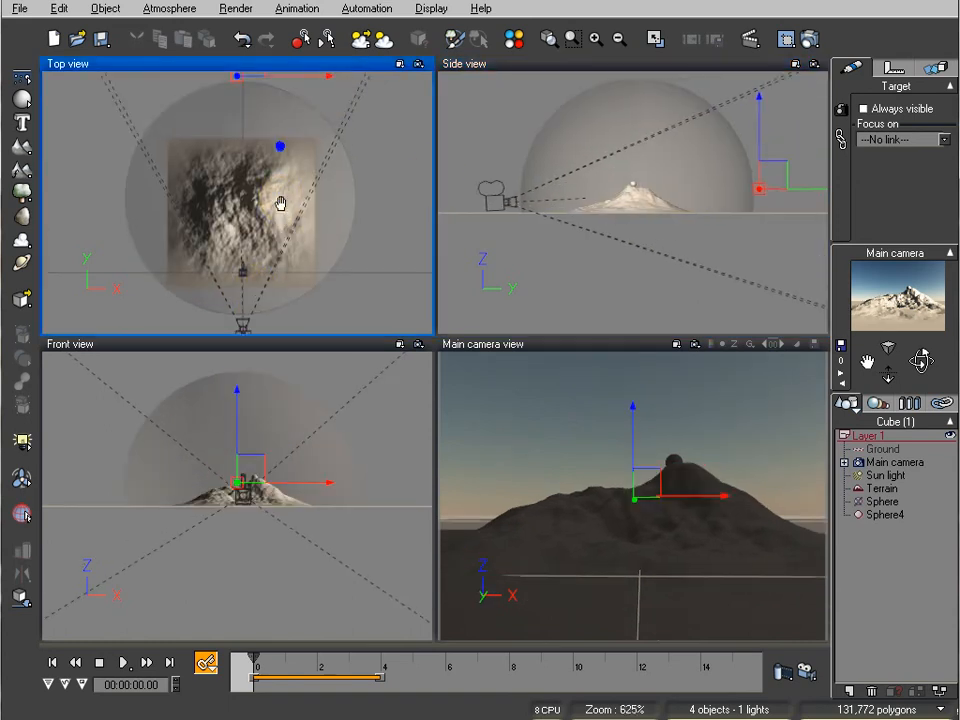
scroll(283, 200, "down", 1)
left_click_drag(259, 111, 268, 195)
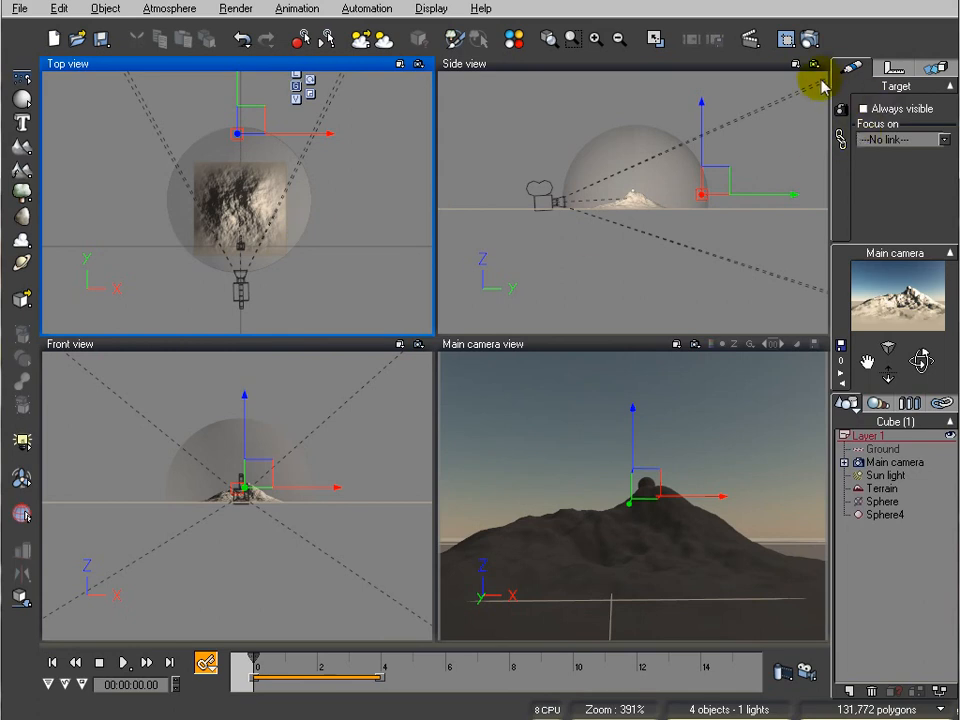
- Set the main camera to track the small sphere Sphere4 while keeping its link to the large sphere
left_click(906, 463)
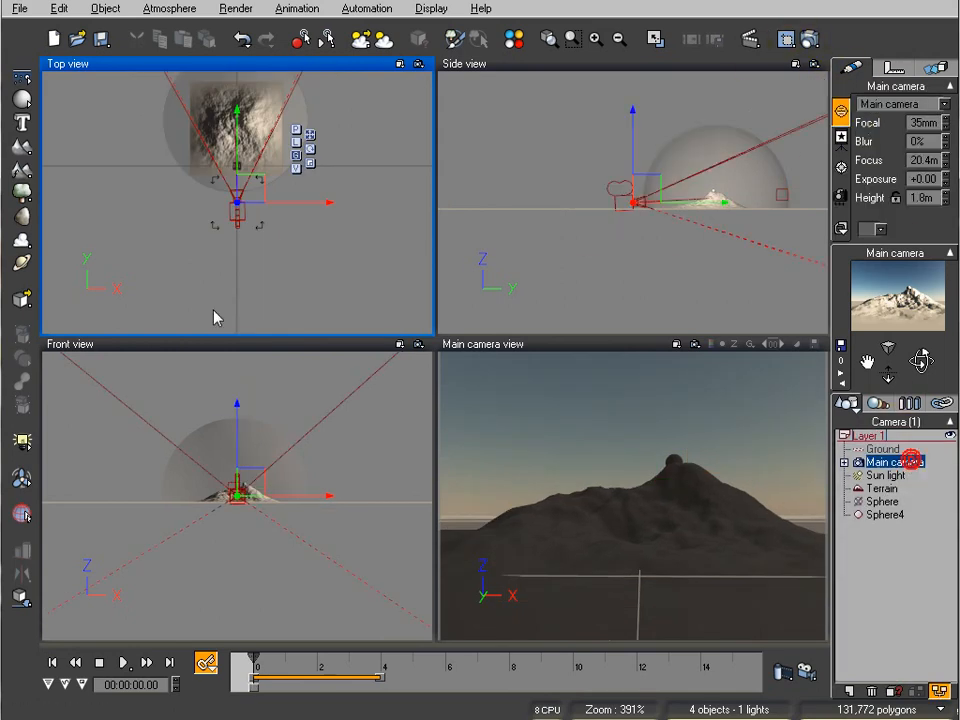
left_click(936, 68)
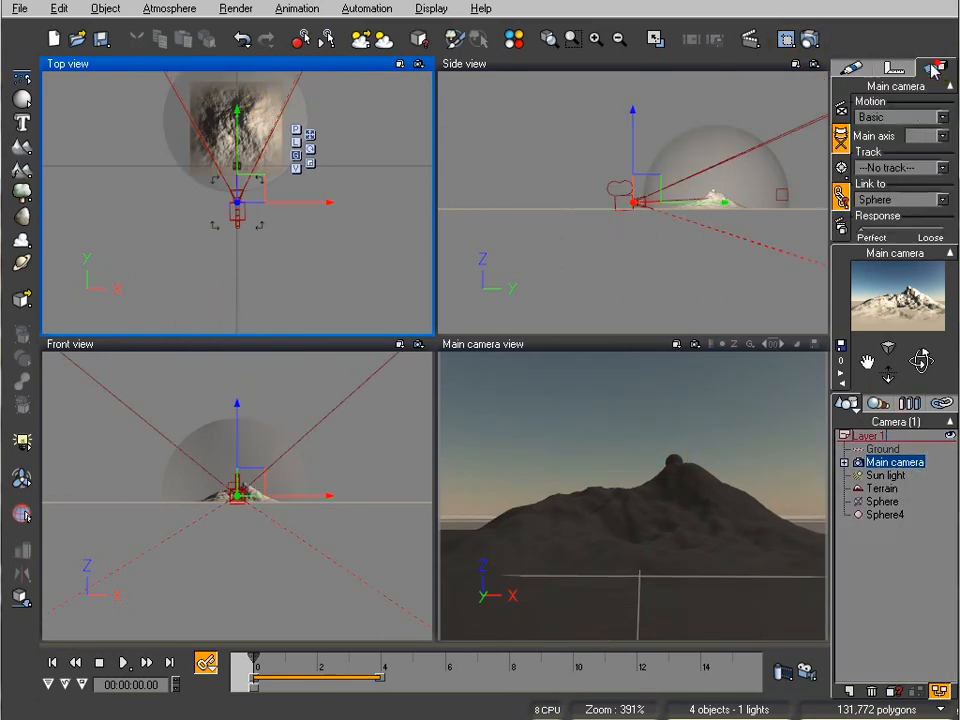
left_click(938, 170)
left_click(920, 250)
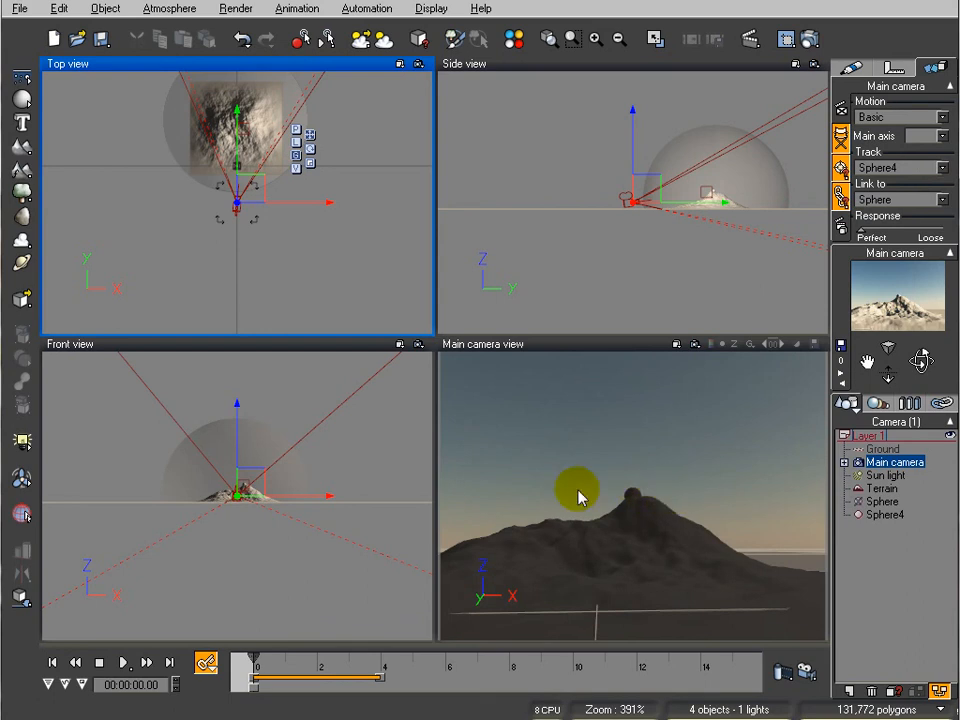
- Scrub the timeline to 00:00:02.63 and 00:00:01.84 and check that the orbiting camera stays aimed at the small sphere
left_click_drag(253, 658, 337, 660)
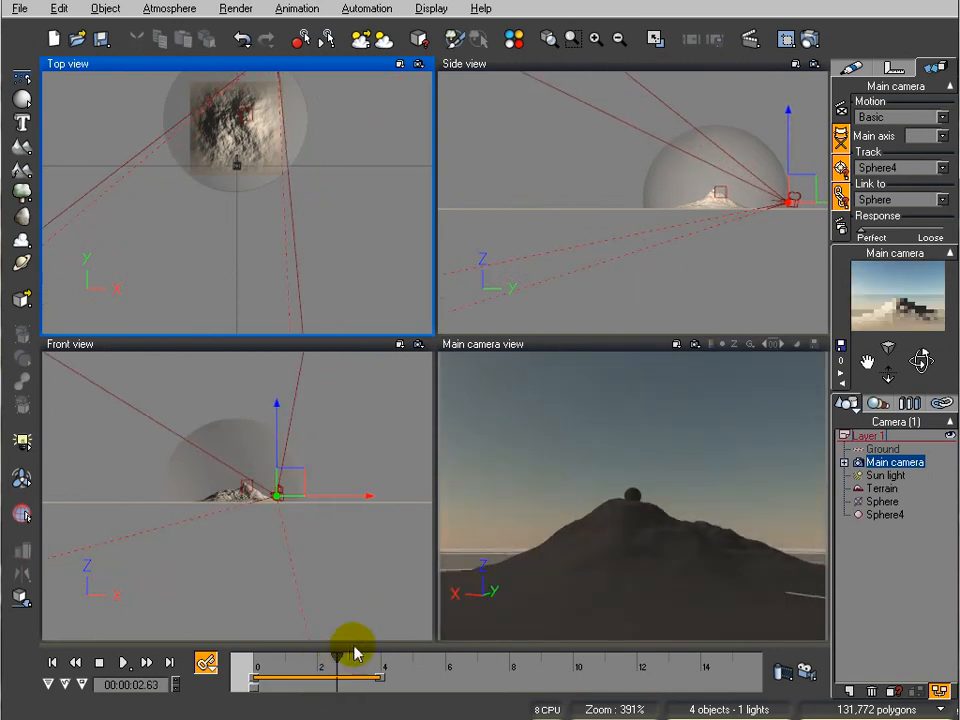
right_click_drag(386, 156, 377, 214)
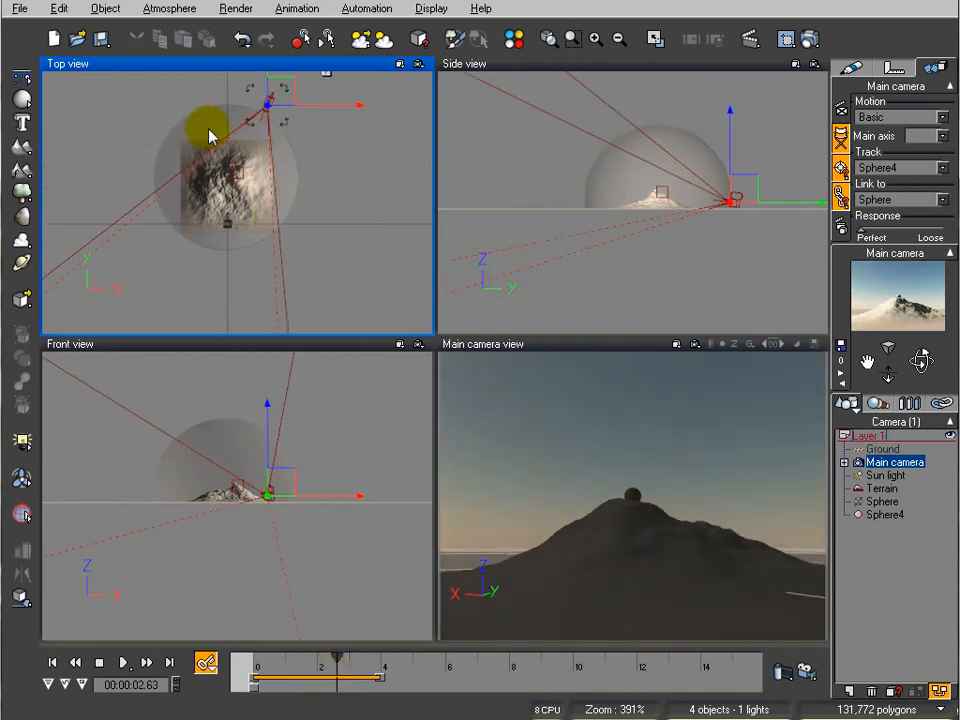
left_click_drag(339, 655, 311, 655)
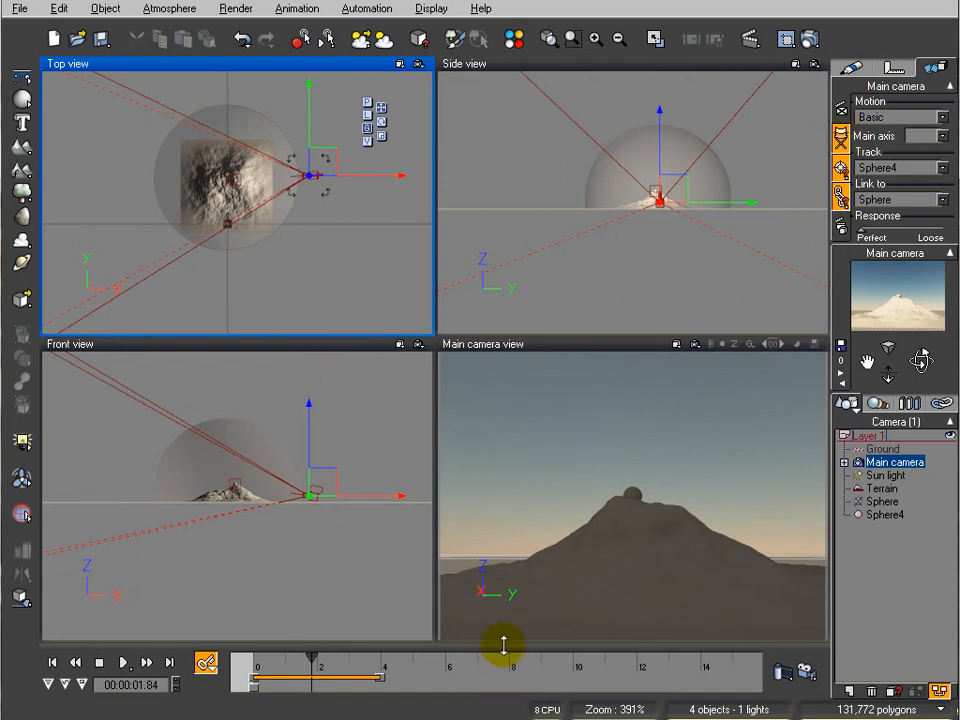
- Select the large sphere and scrub the timeline to 00:00:00.30 to check the sphere's rotation and the linked camera's orbit
left_click(881, 502)
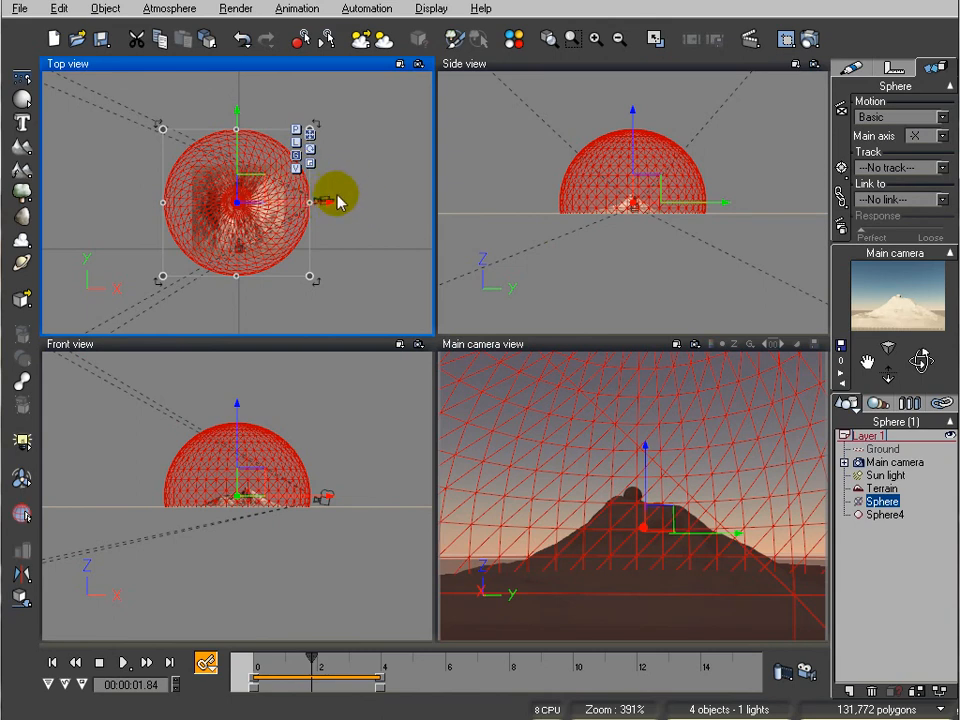
left_click_drag(314, 655, 261, 652)
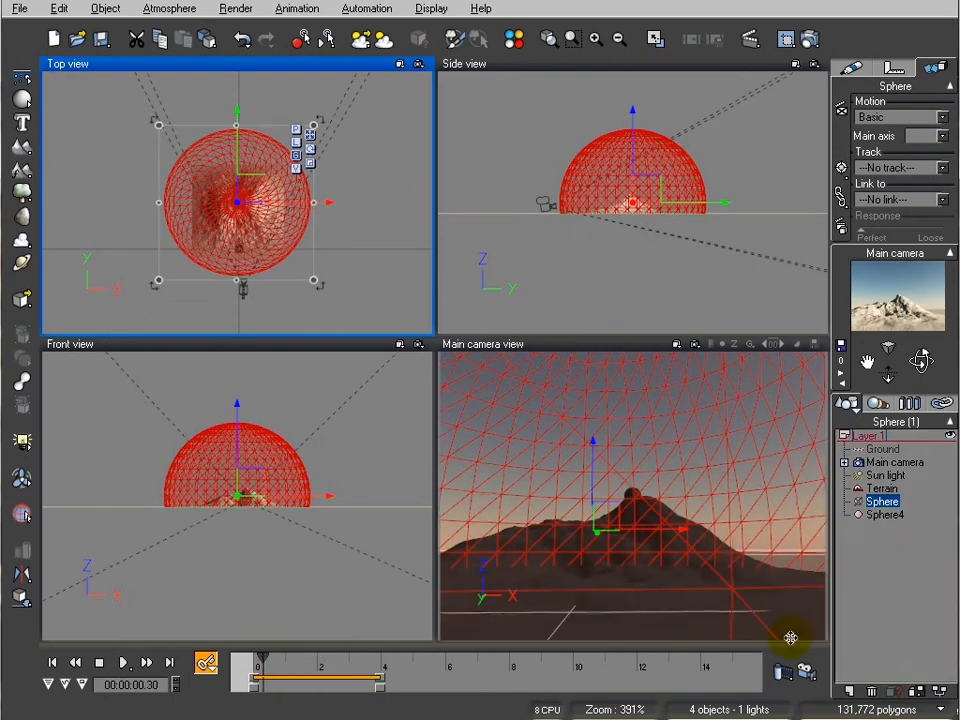
- Render the entire animation to the island video file at Preview quality, 320x240 and 24 frames per second
left_click(806, 675)
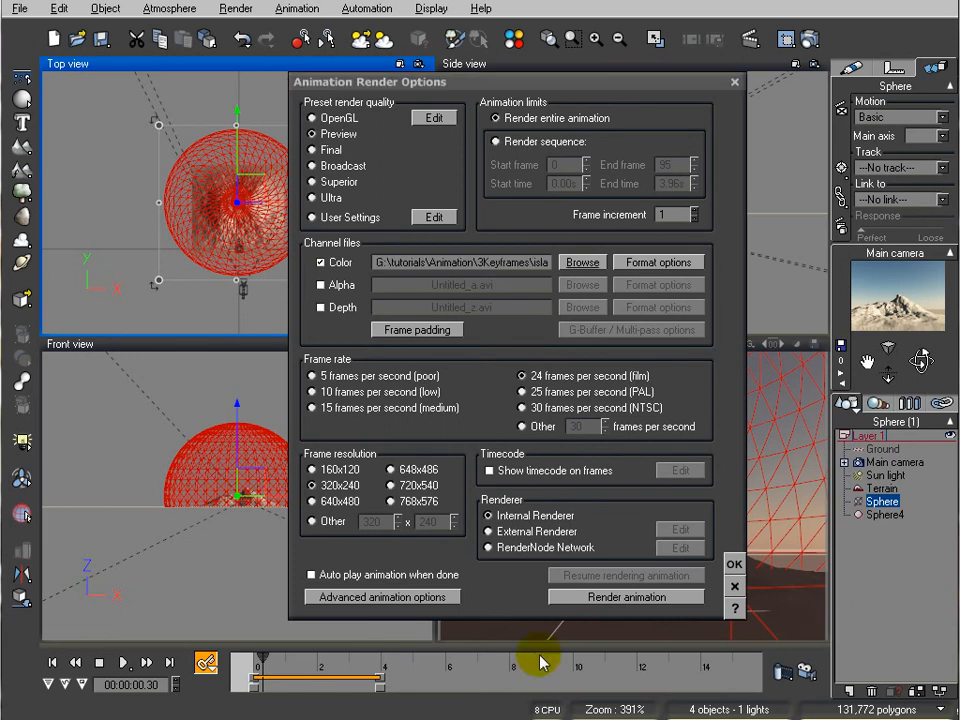
left_click(621, 596)
left_click(803, 381)
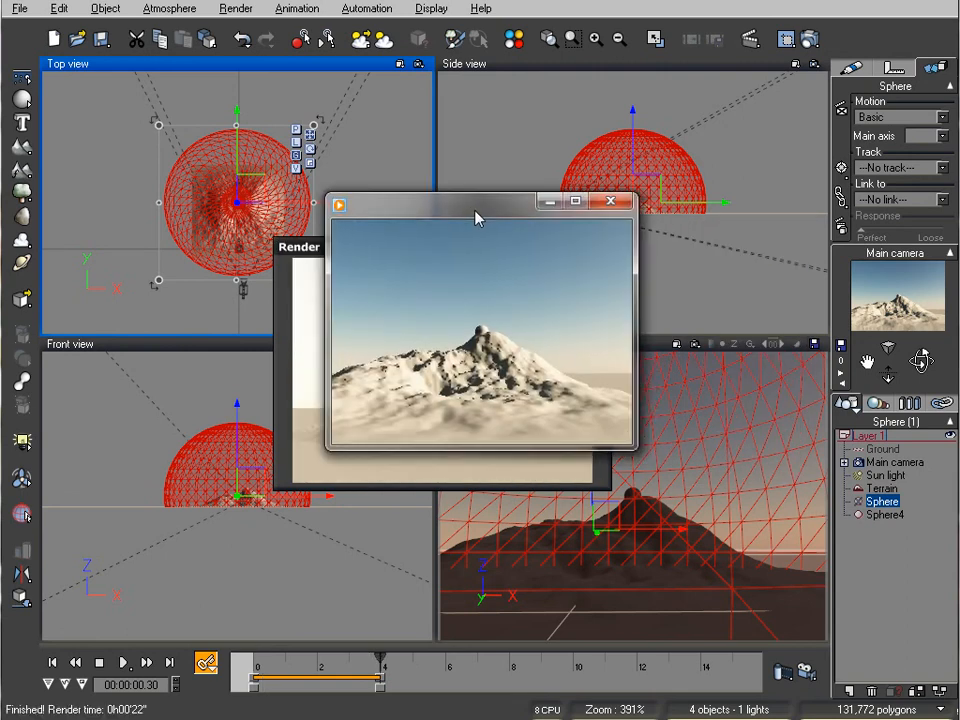
- Enlarge the video player window and play the rendered island animation to review the camera orbit
left_click_drag(475, 209, 421, 194)
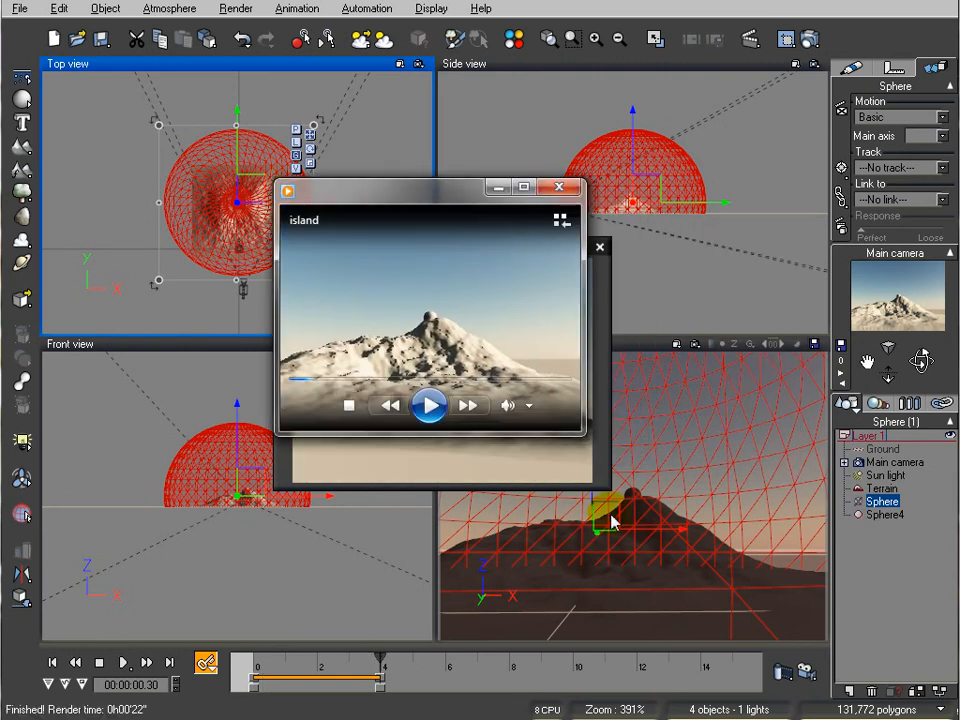
left_click_drag(581, 432, 708, 534)
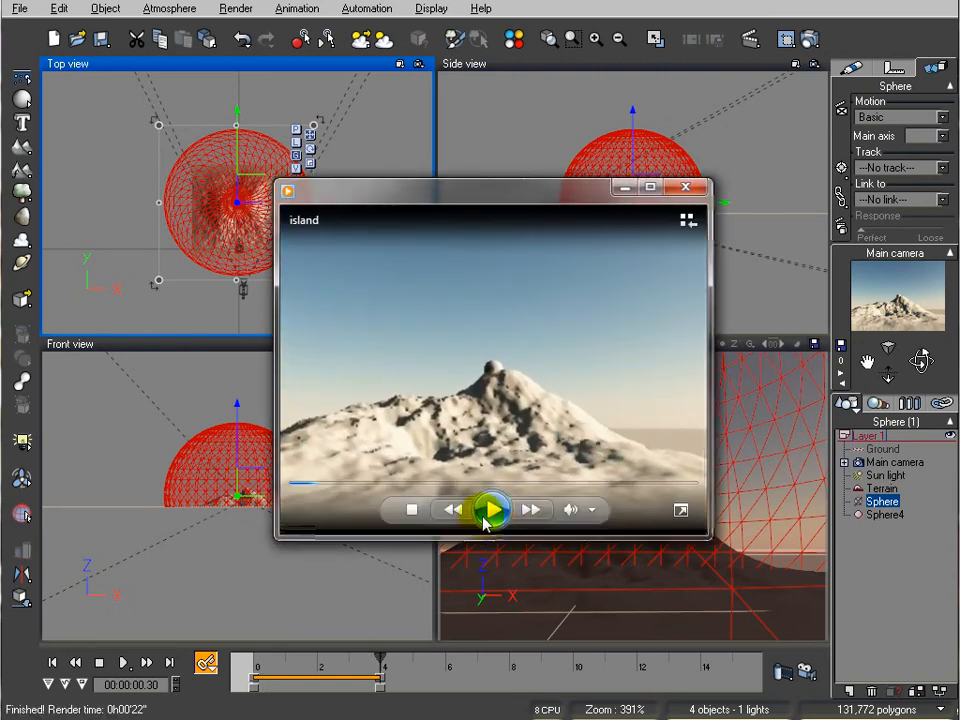
left_click(491, 510)
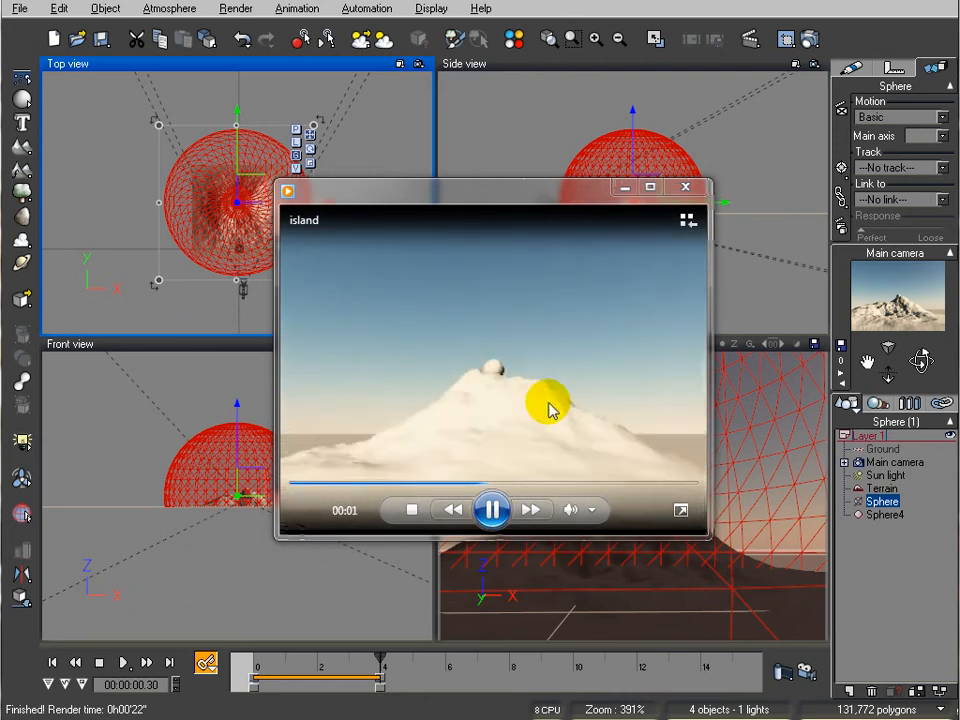